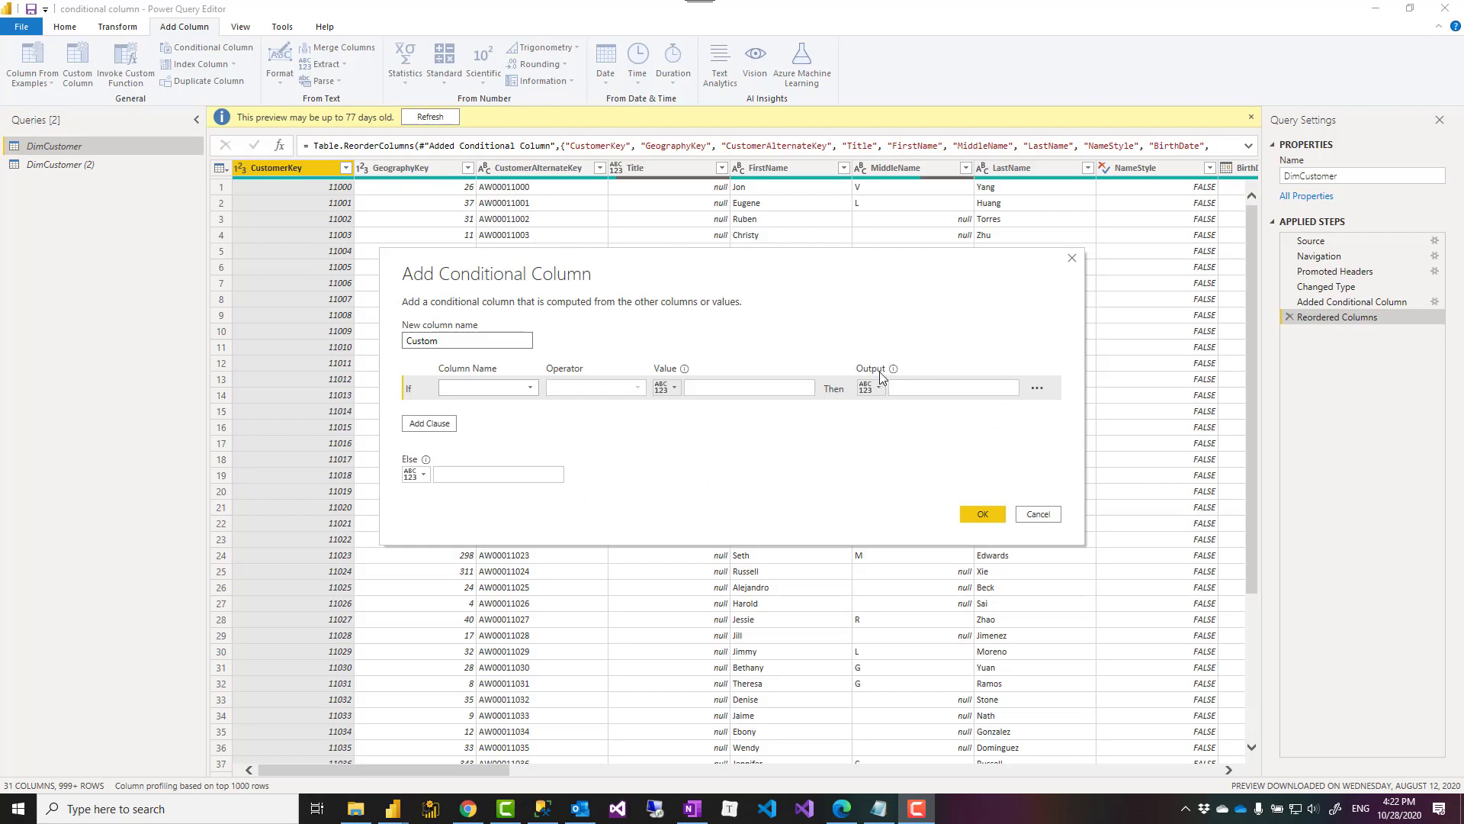
Cancel the conditional column dialog and delete the Reordered Columns and Added Conditional Column steps.
left_click(1049, 519)
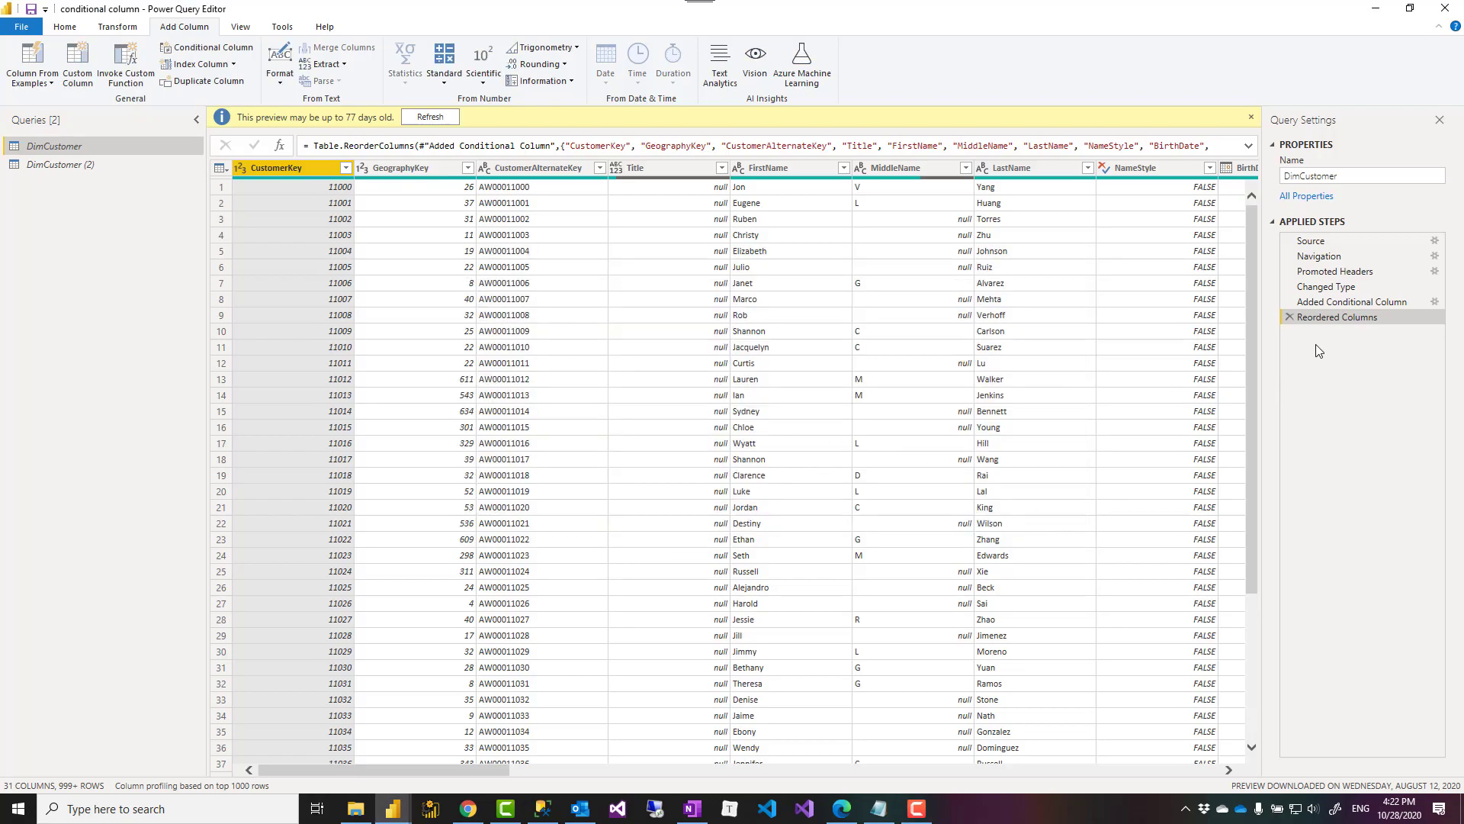
left_click(1288, 316)
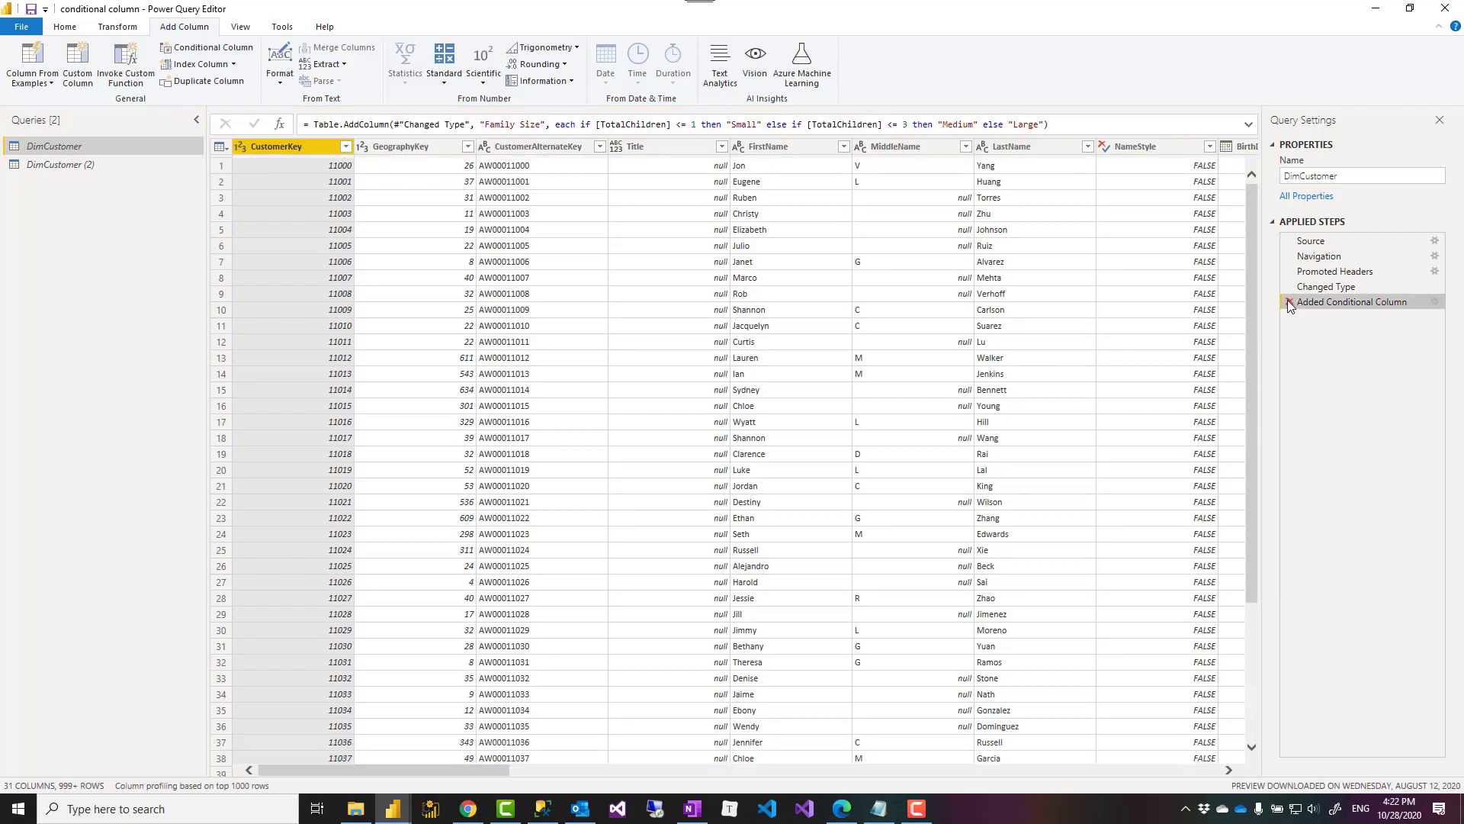
left_click(1289, 301)
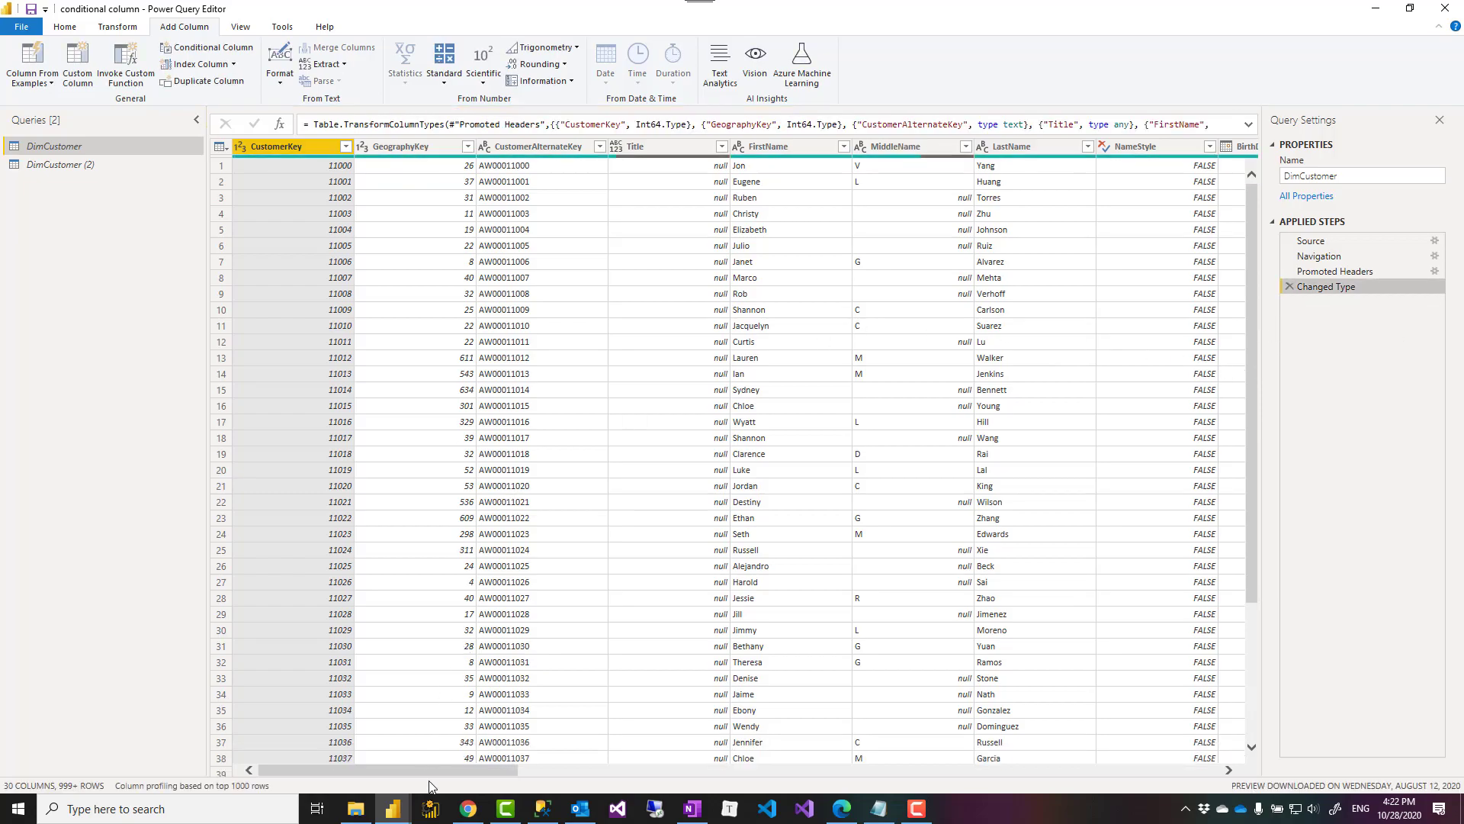
left_click_drag(427, 771, 335, 771)
left_click(271, 744)
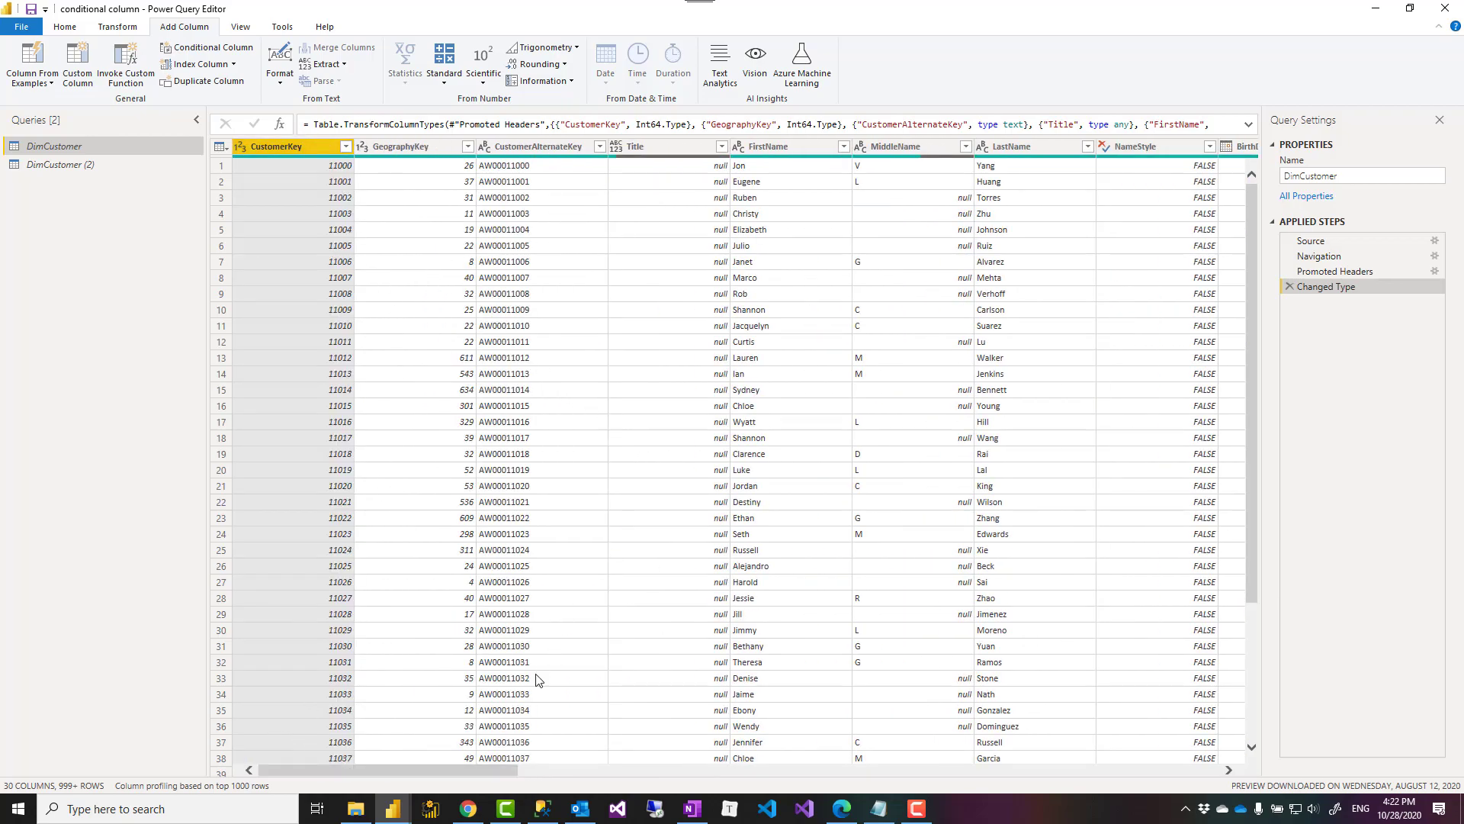
left_click_drag(497, 770, 834, 770)
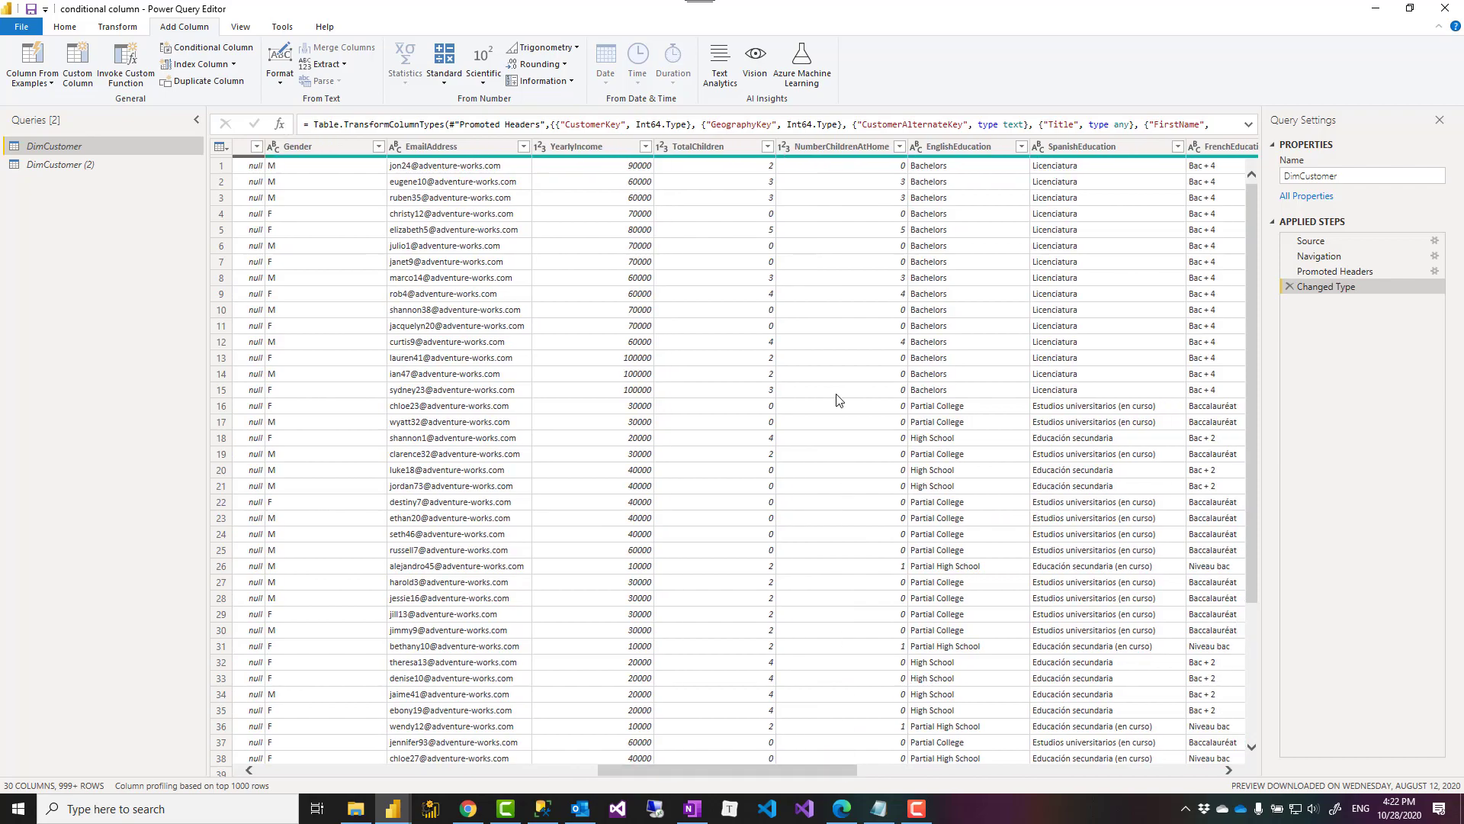
left_click(732, 146)
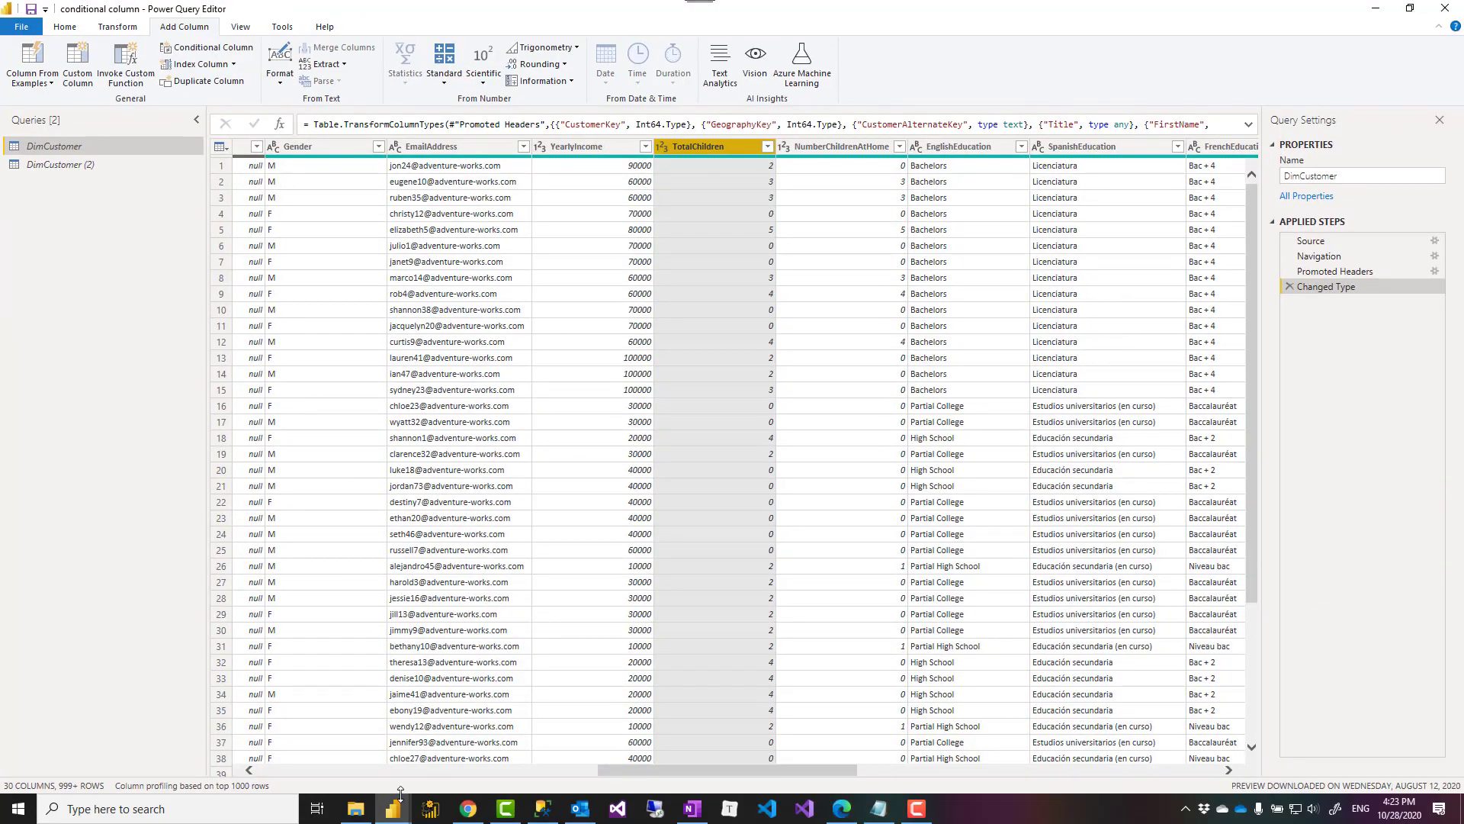
mouse_move(393, 807)
left_click(319, 755)
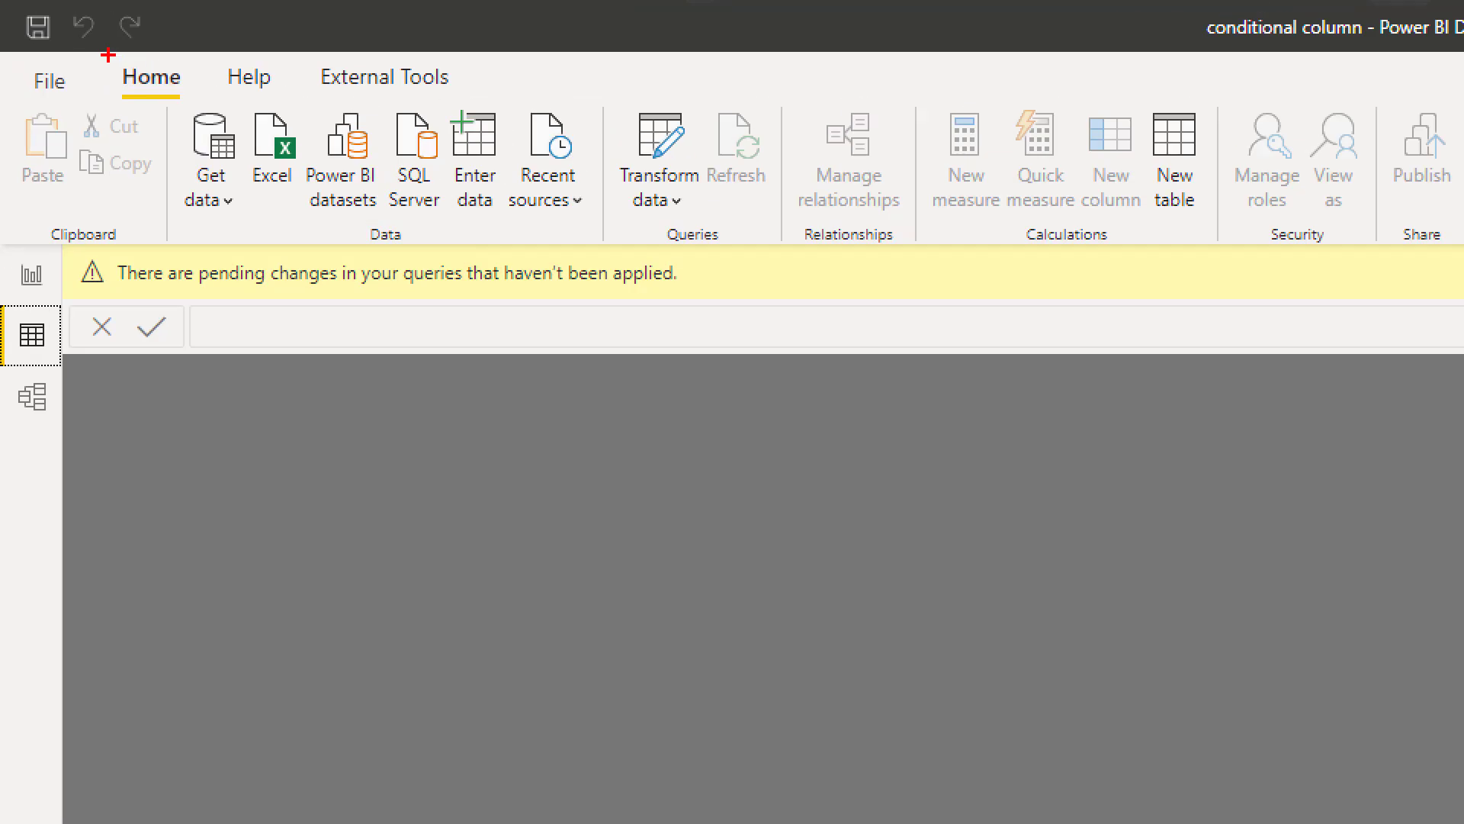
left_click_drag(108, 55, 196, 97)
left_click_drag(604, 96, 703, 230)
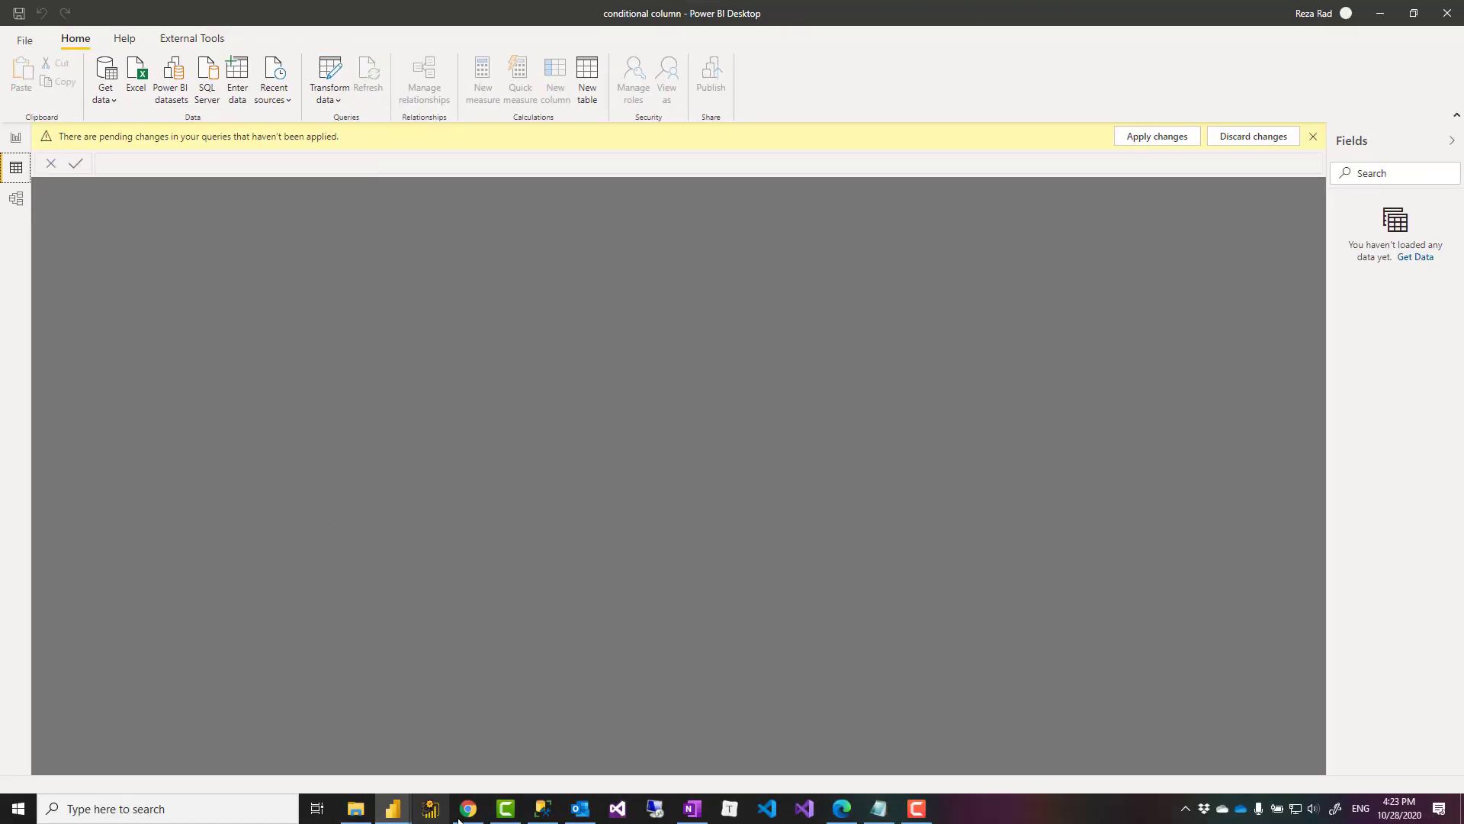
mouse_move(393, 807)
left_click(458, 758)
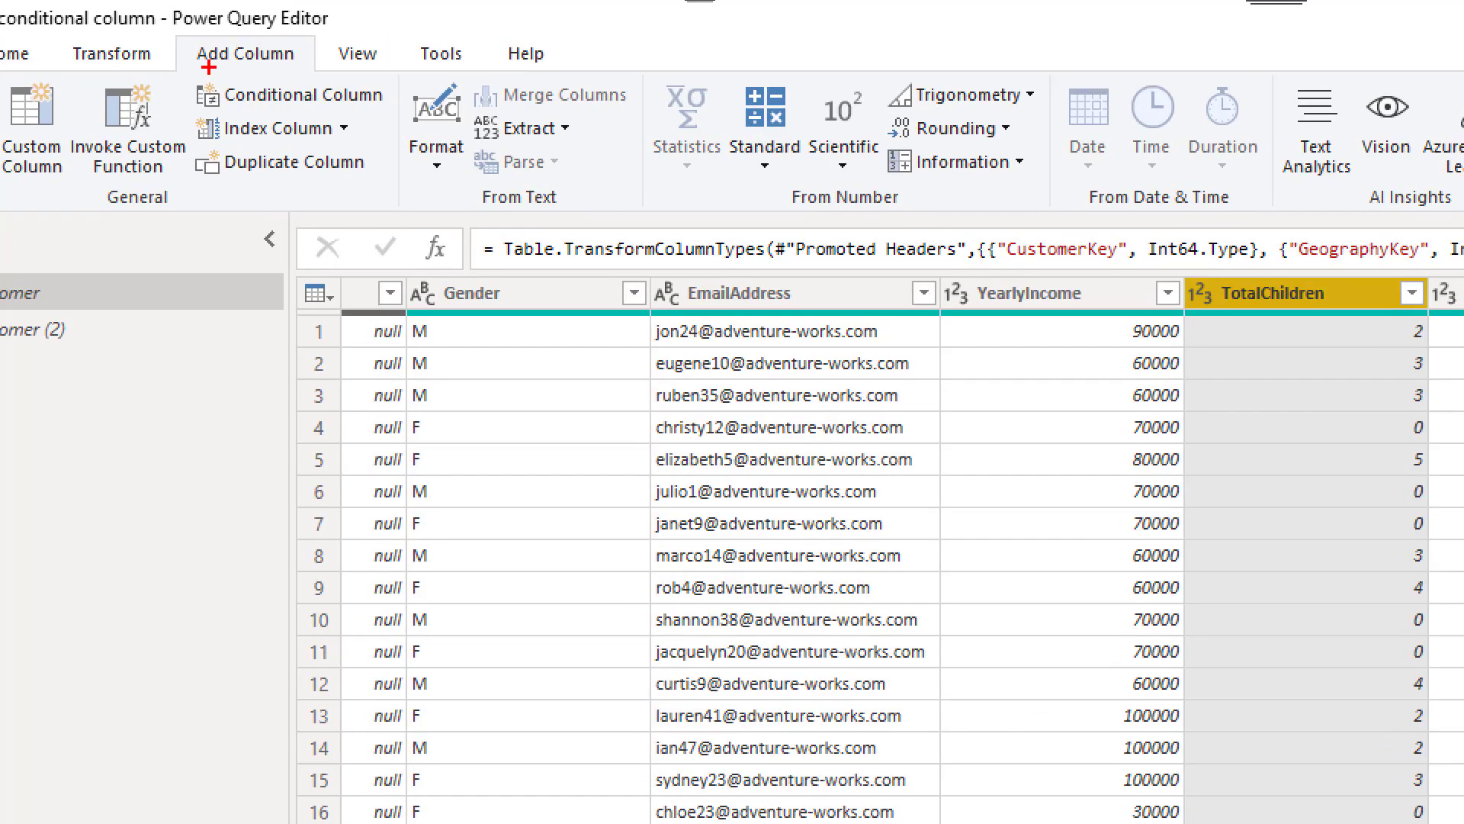
left_click_drag(183, 75, 387, 116)
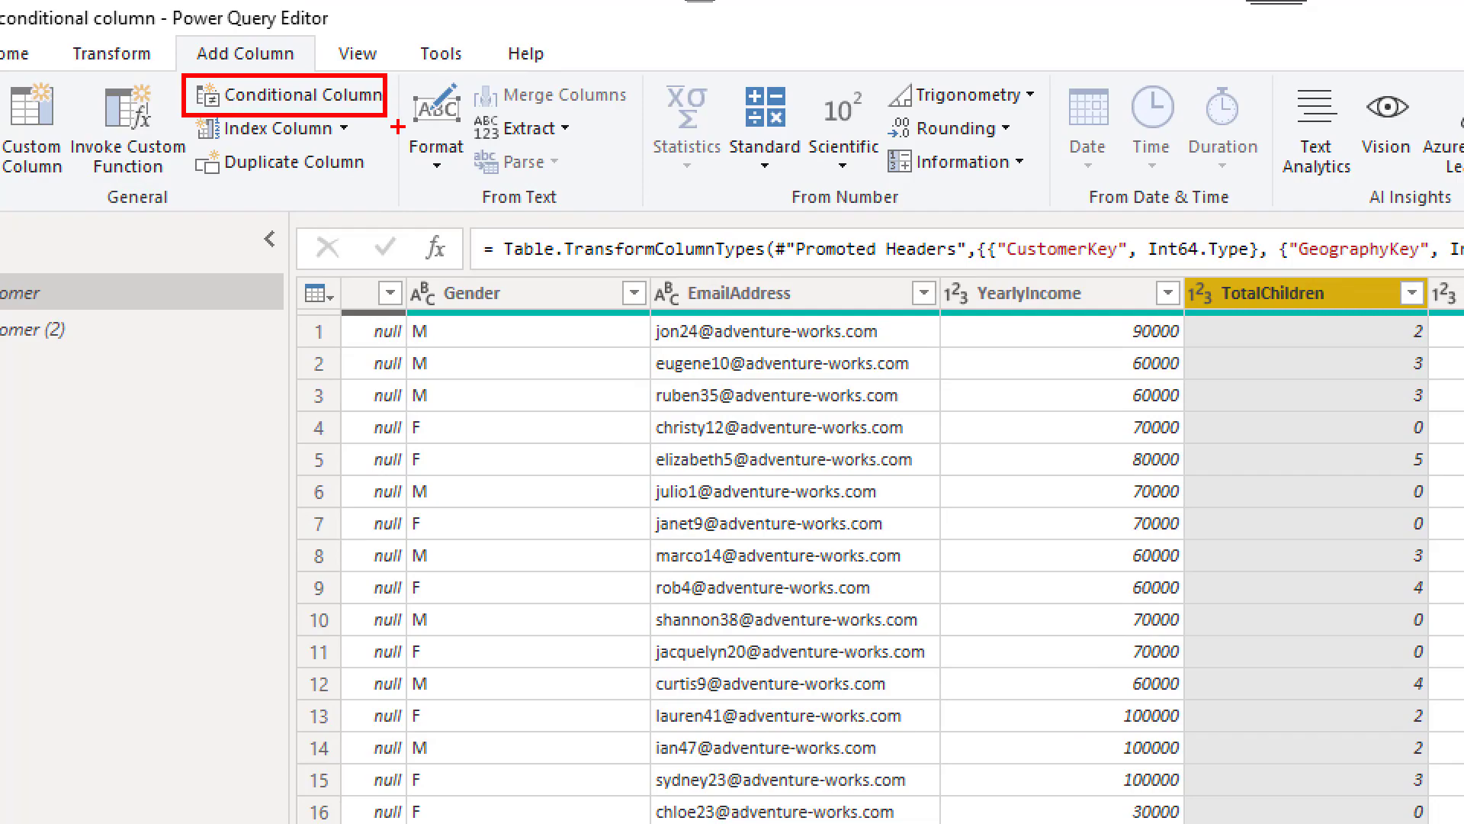
key("Escape")
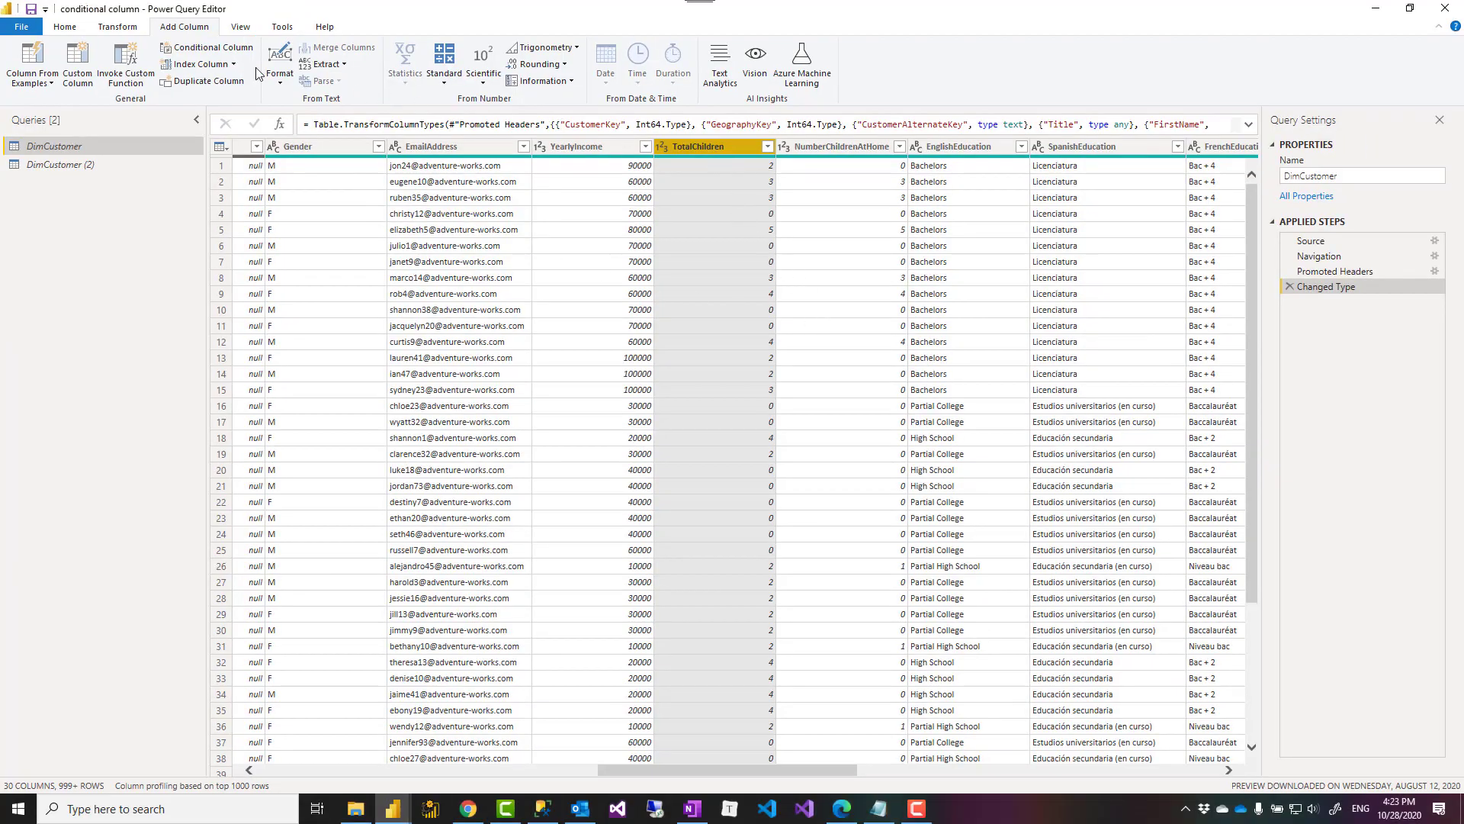
Start a conditional column named Family Size that tests TotalChildren.
left_click(206, 48)
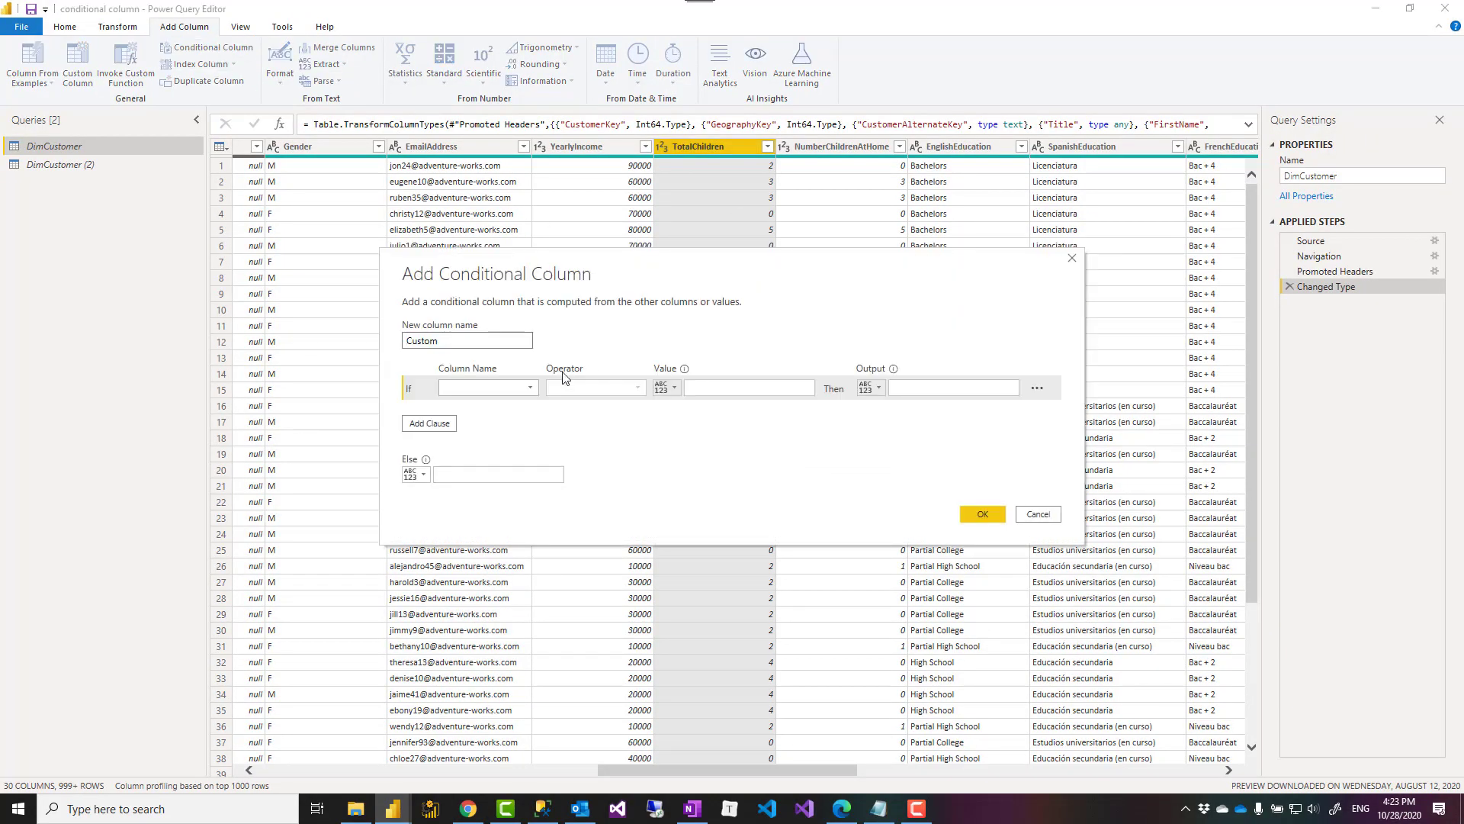
double_click(465, 343)
type("Family Size")
left_click(531, 388)
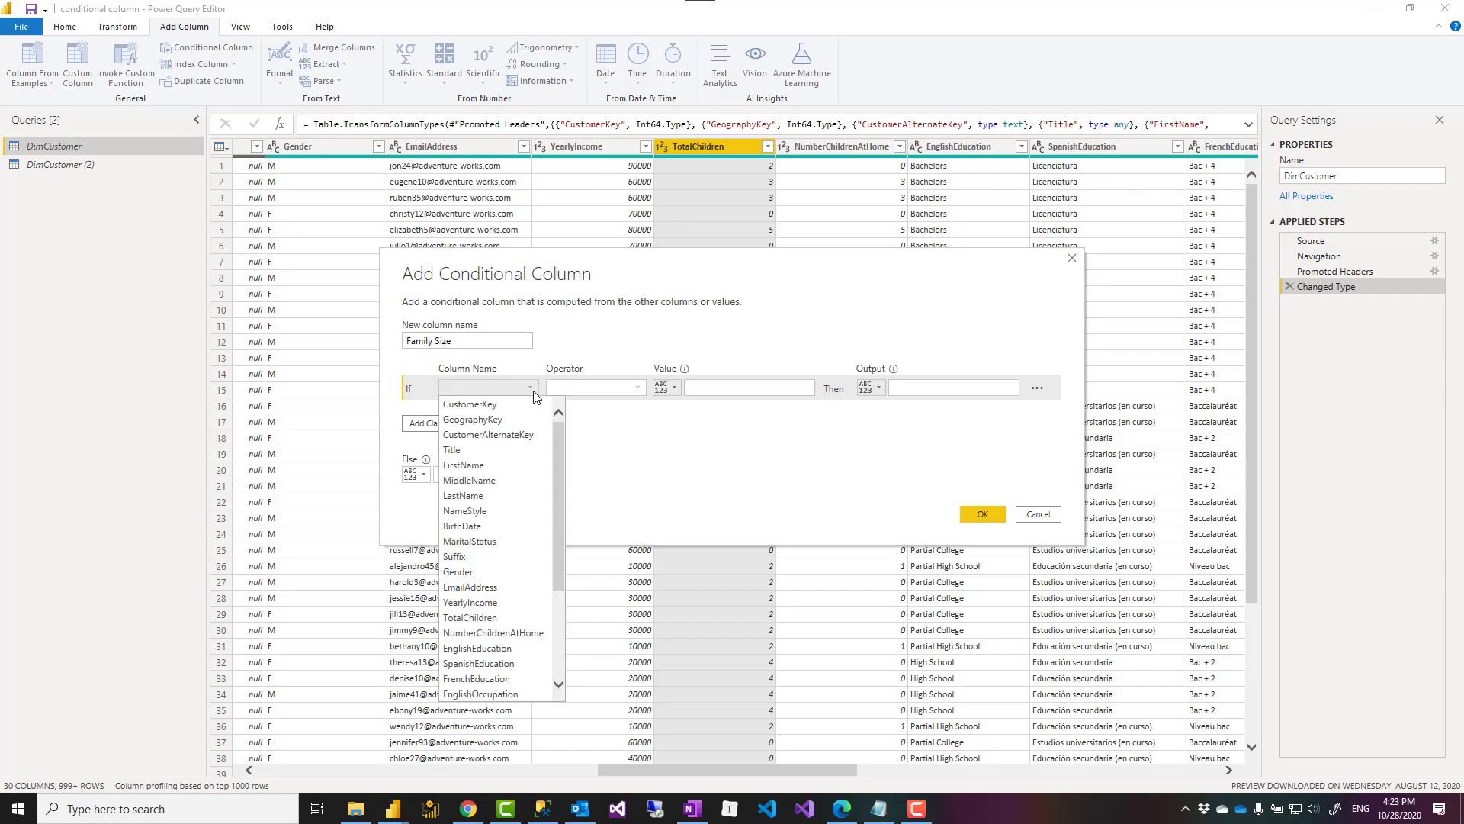
scroll(543, 519, "down", 1)
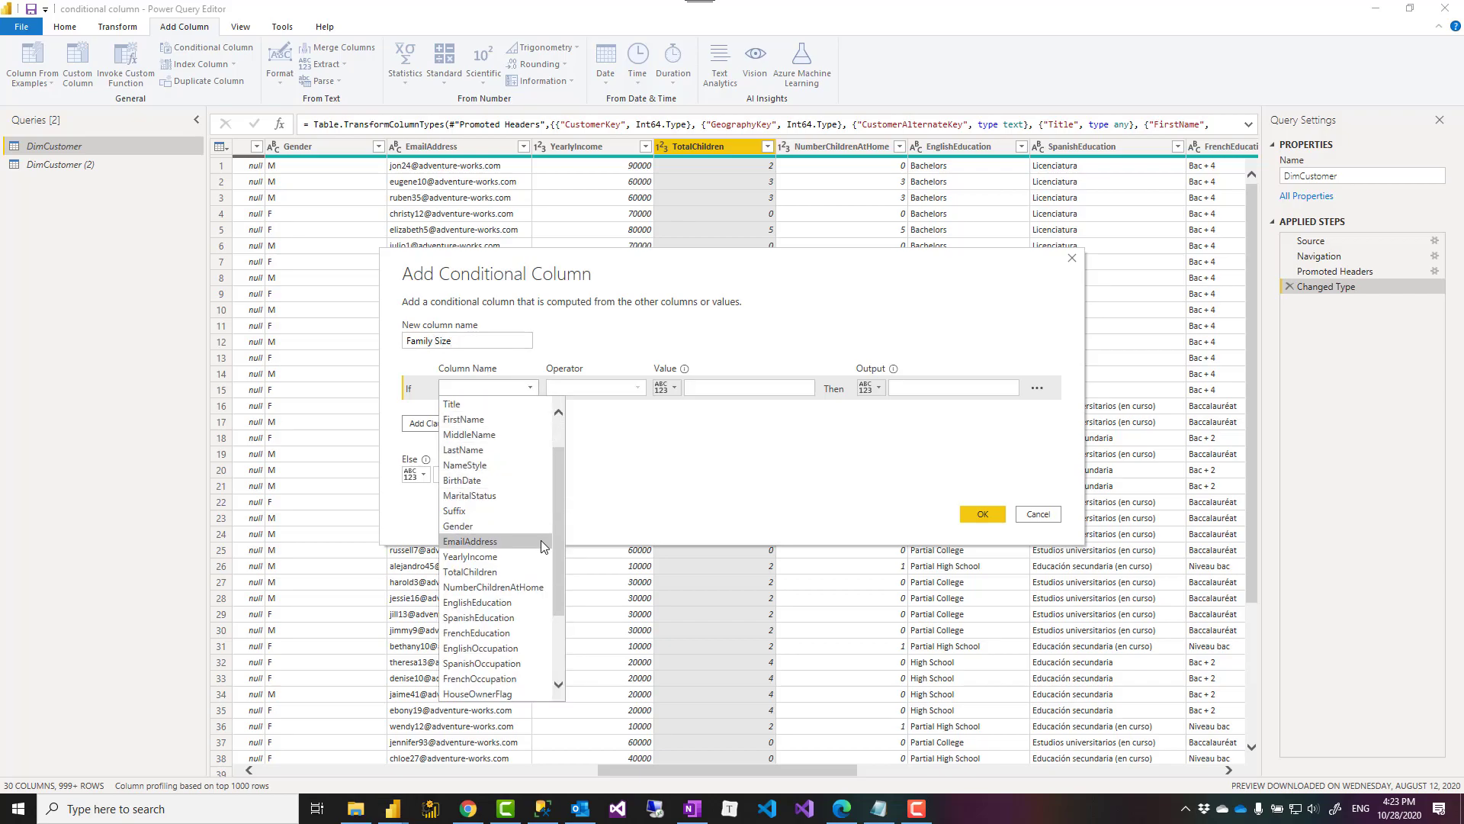
left_click(520, 572)
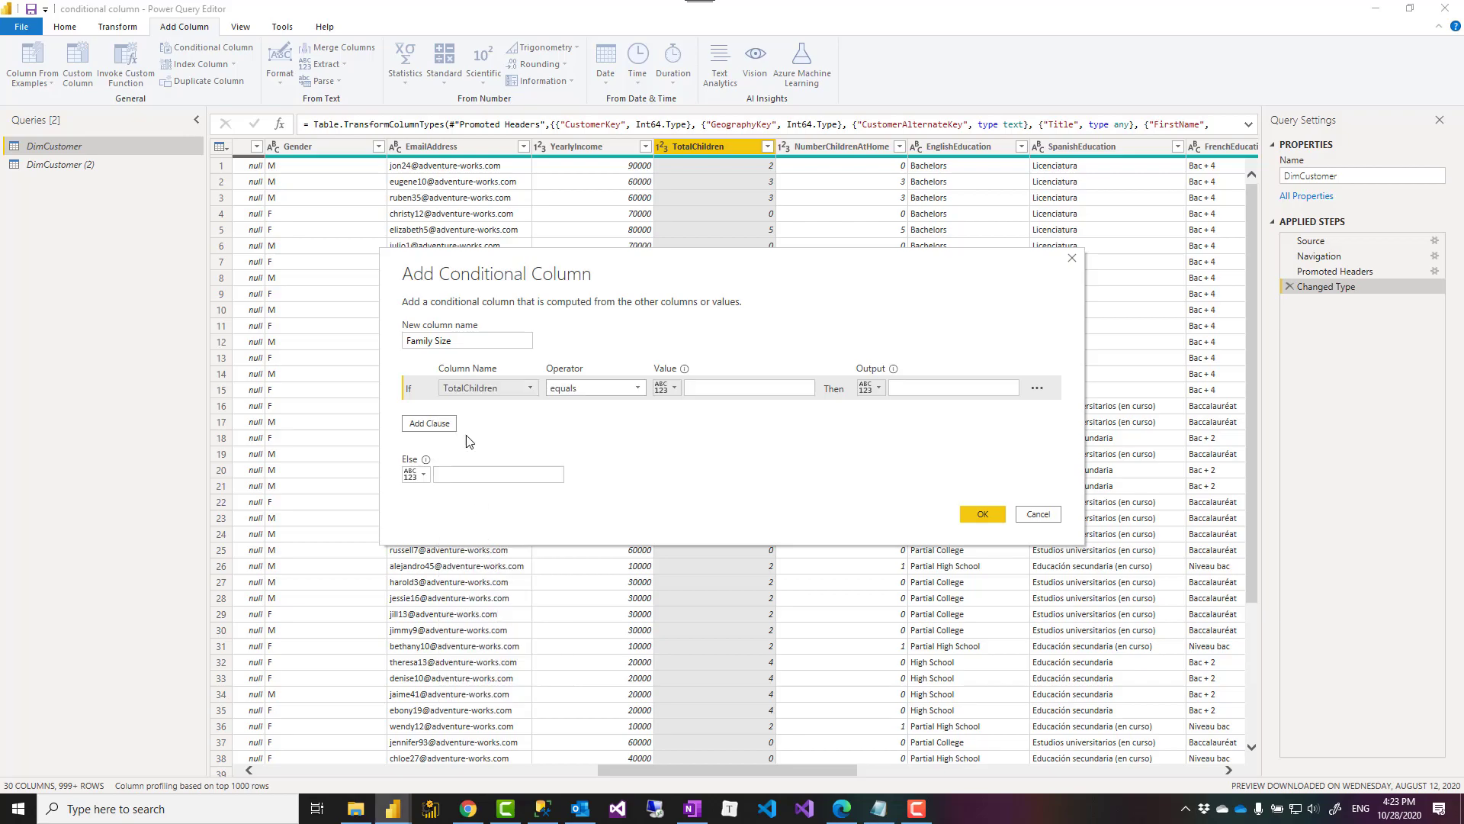
Set the rule: TotalChildren less than or equal to 1 gives Small, else Large.
left_click(635, 390)
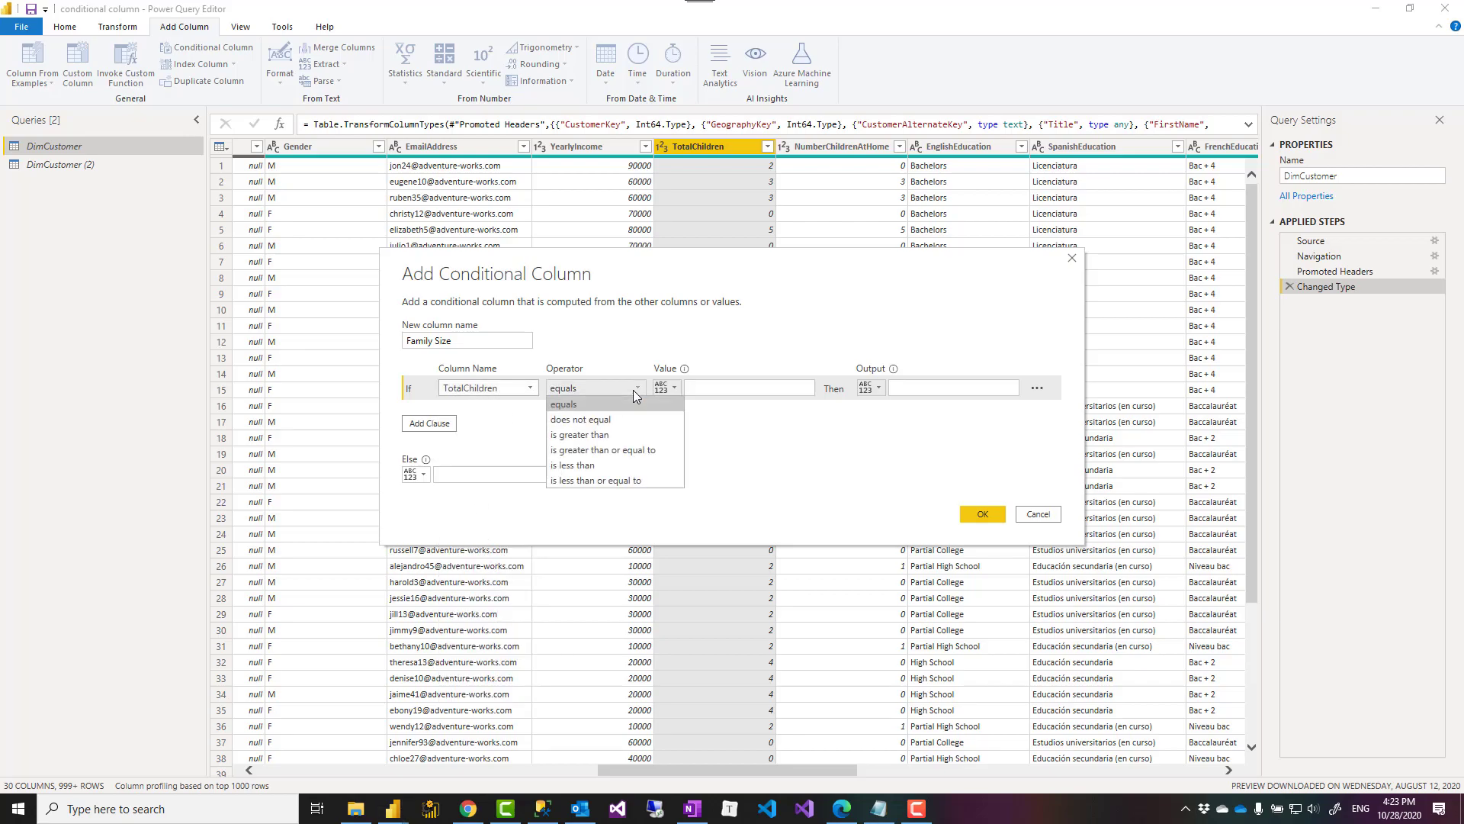
left_click(603, 479)
left_click(703, 392)
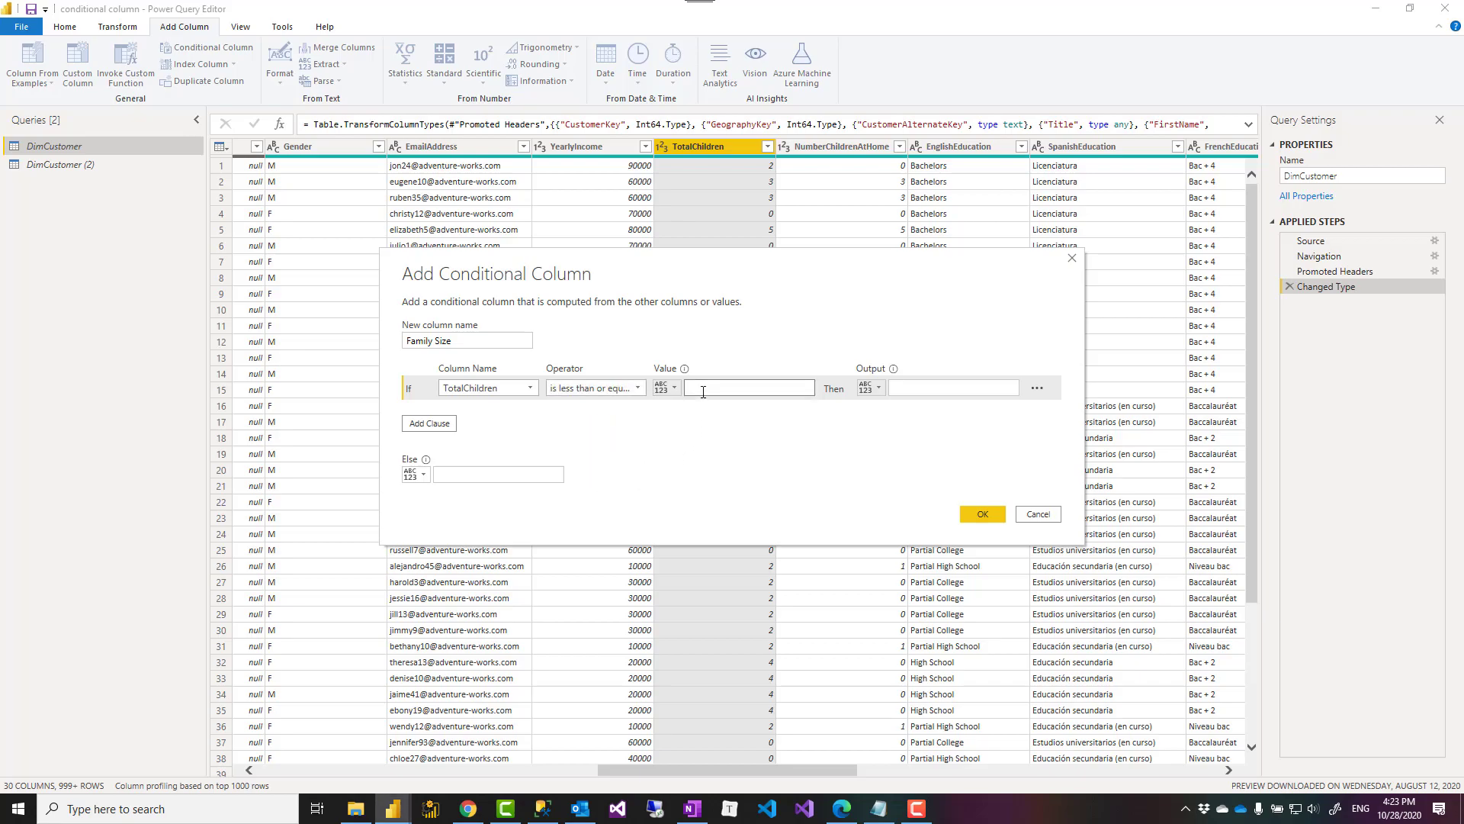
left_click(912, 390)
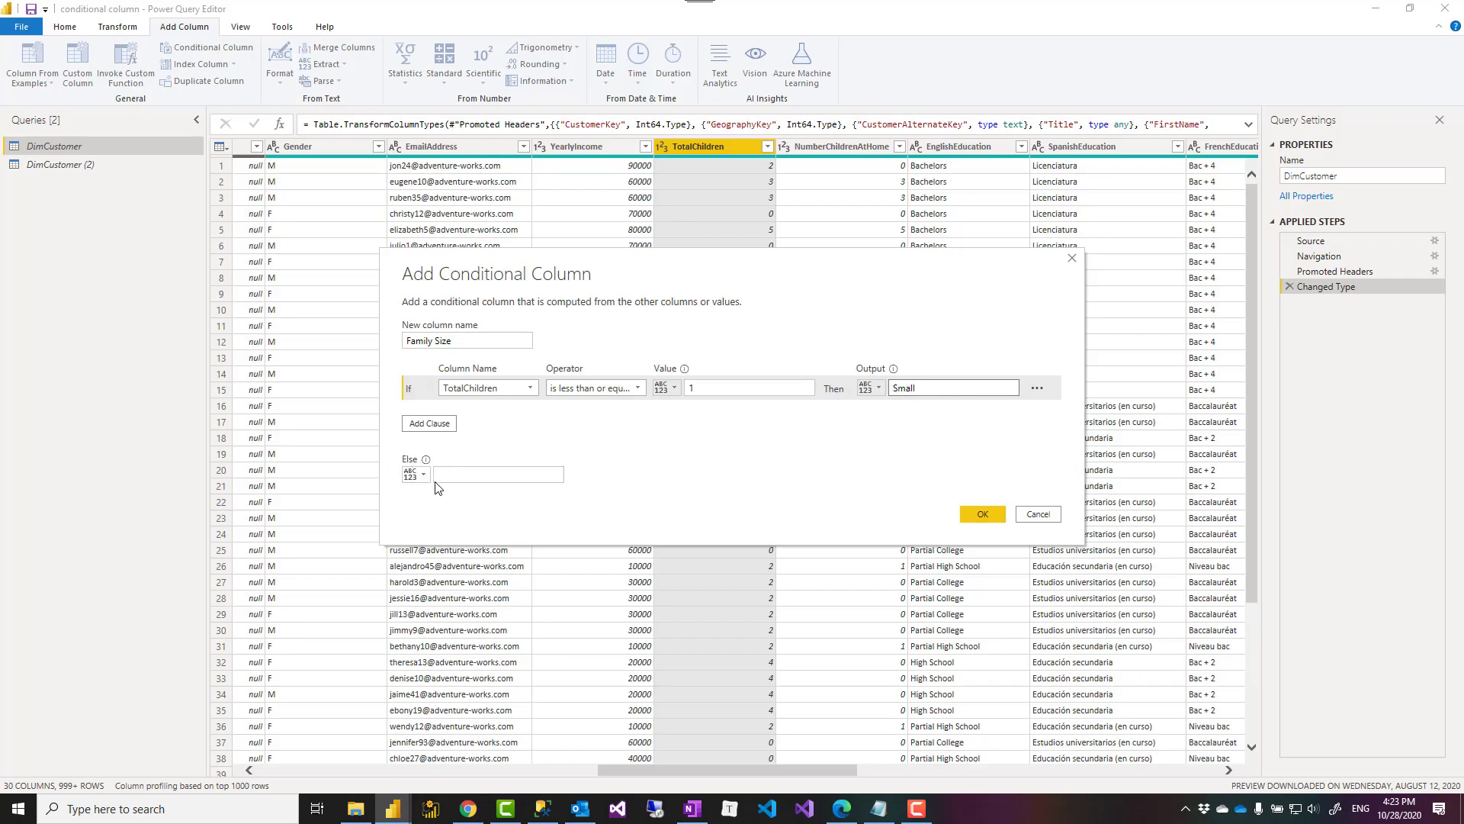
left_click(461, 473)
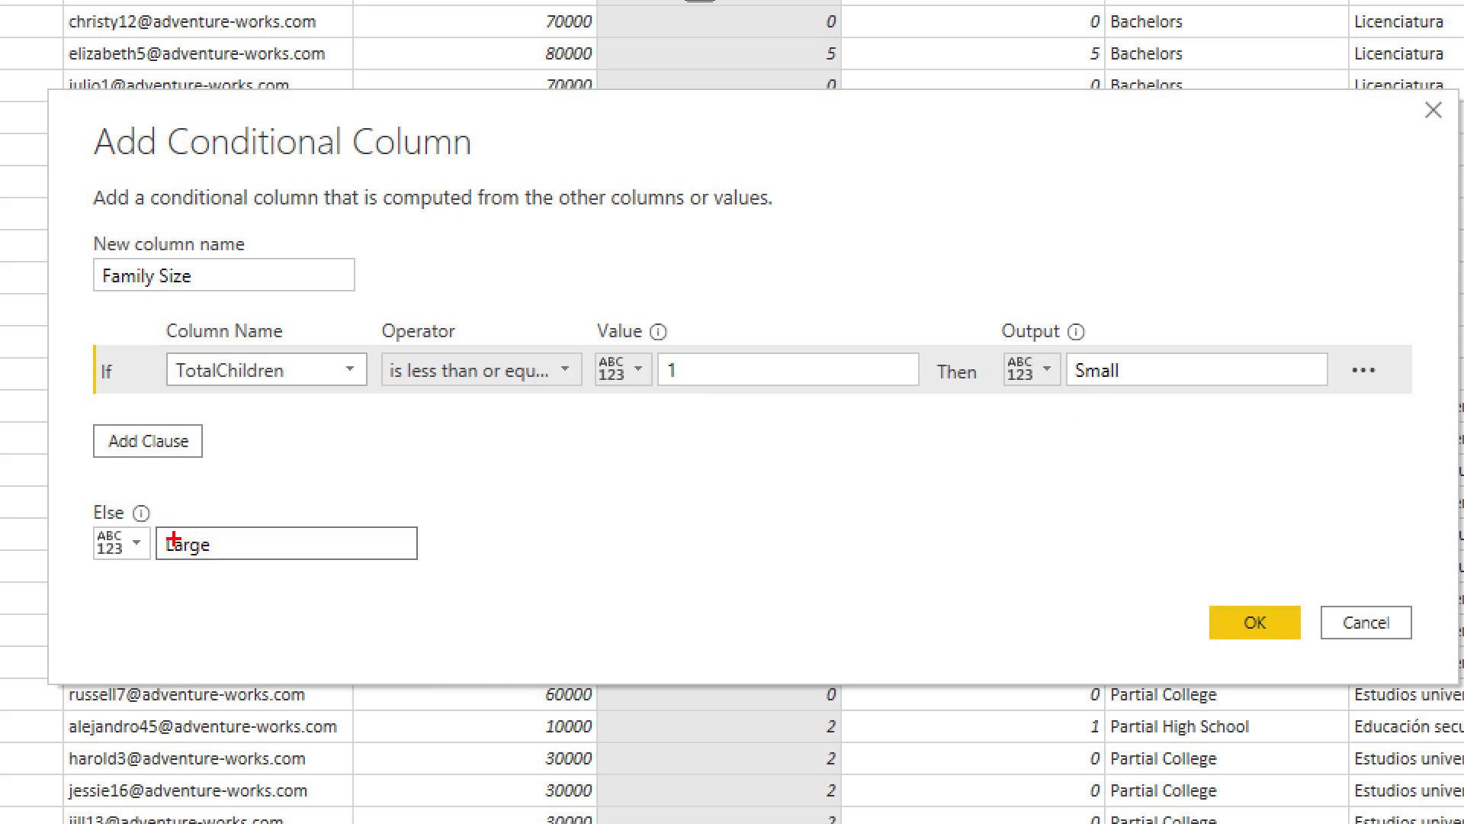
left_click_drag(1126, 395, 1062, 398)
left_click_drag(158, 580, 196, 577)
key("Escape")
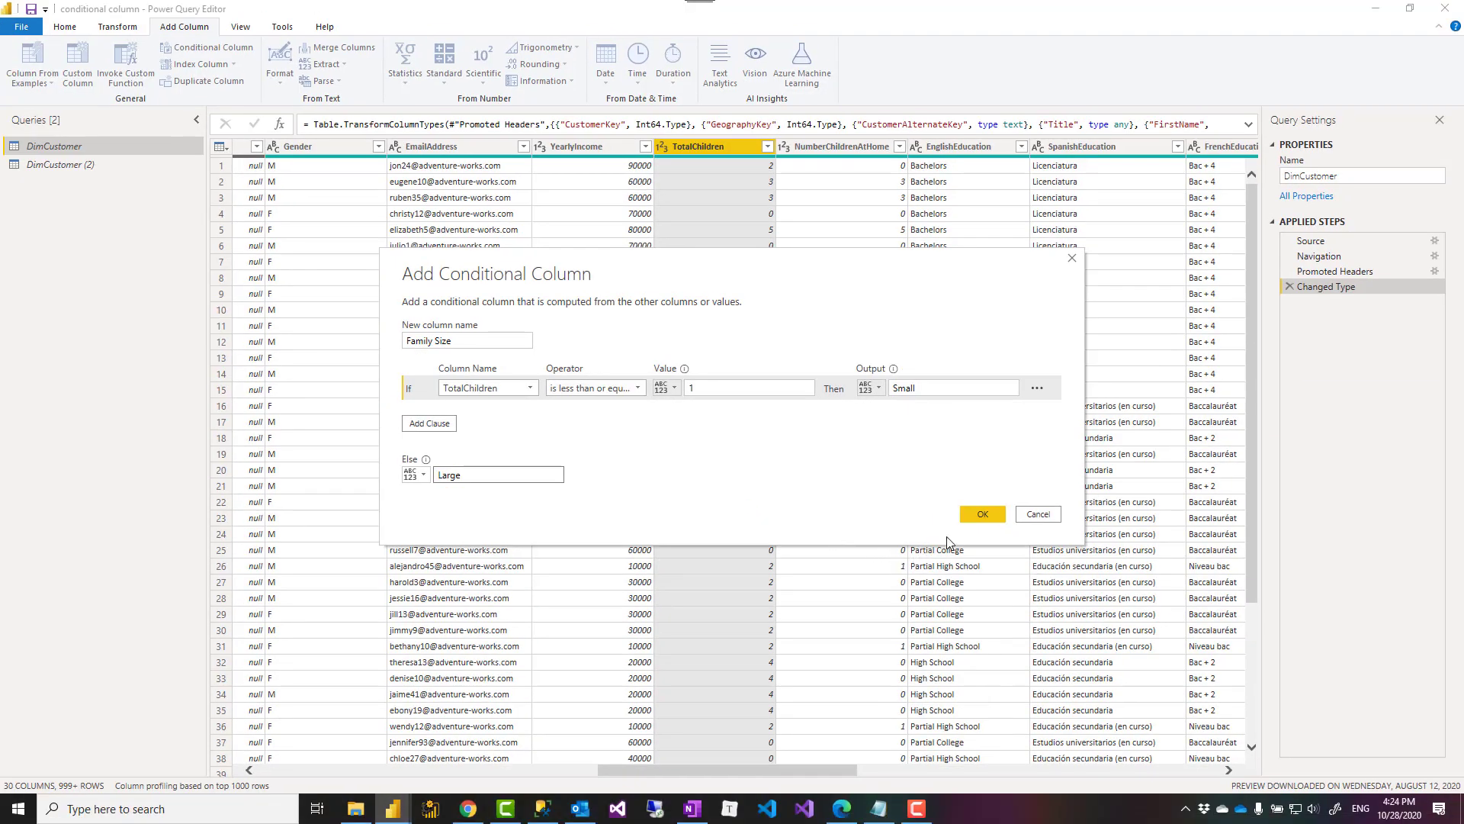
Add the Family Size column and move it between TotalChildren and NumberChildrenAtHome.
left_click(981, 513)
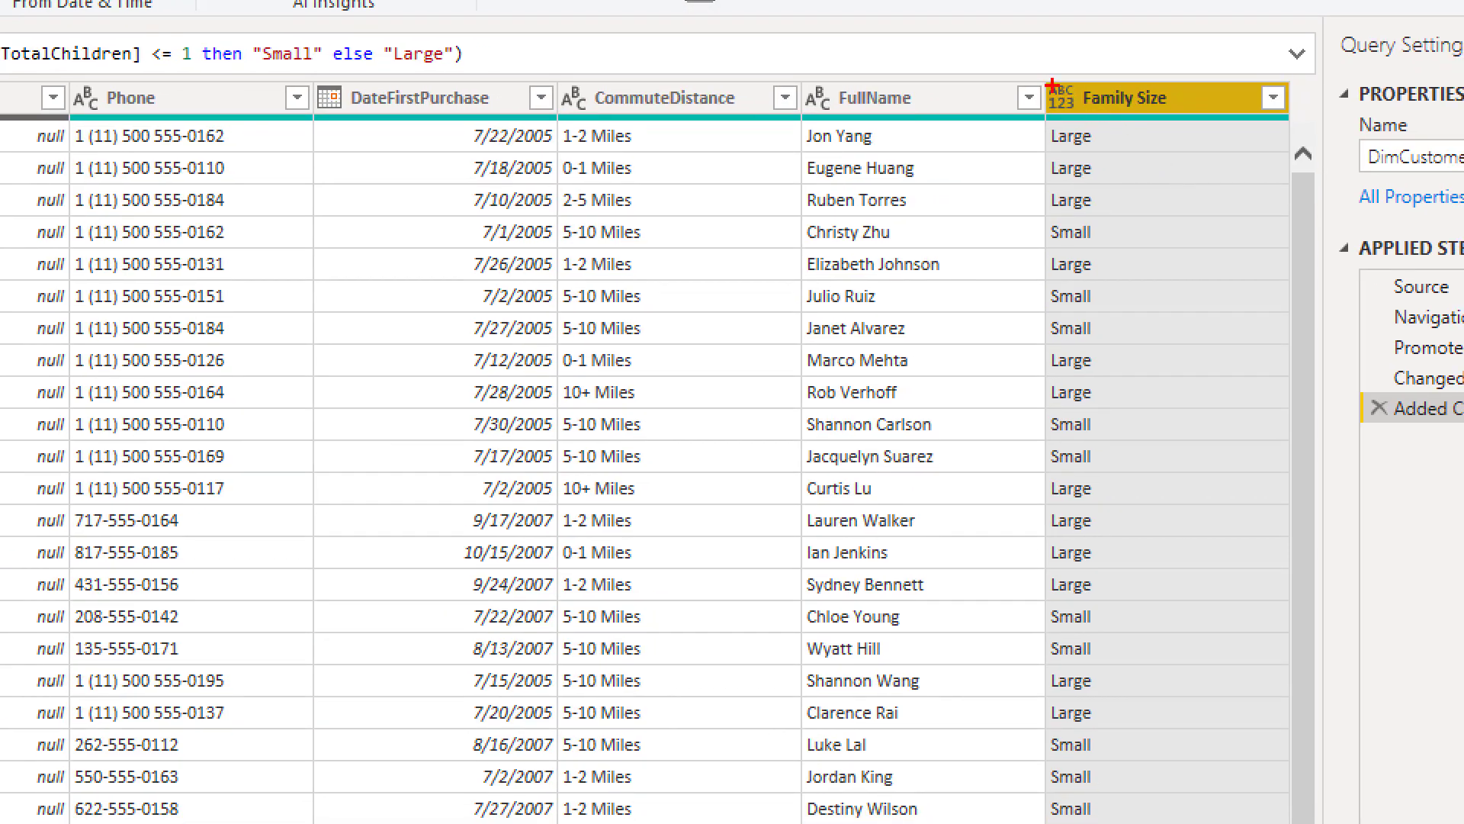
mouse_move(1038, 85)
left_mouse_down()
mouse_move(1039, 163)
mouse_move(1163, 655)
left_mouse_up()
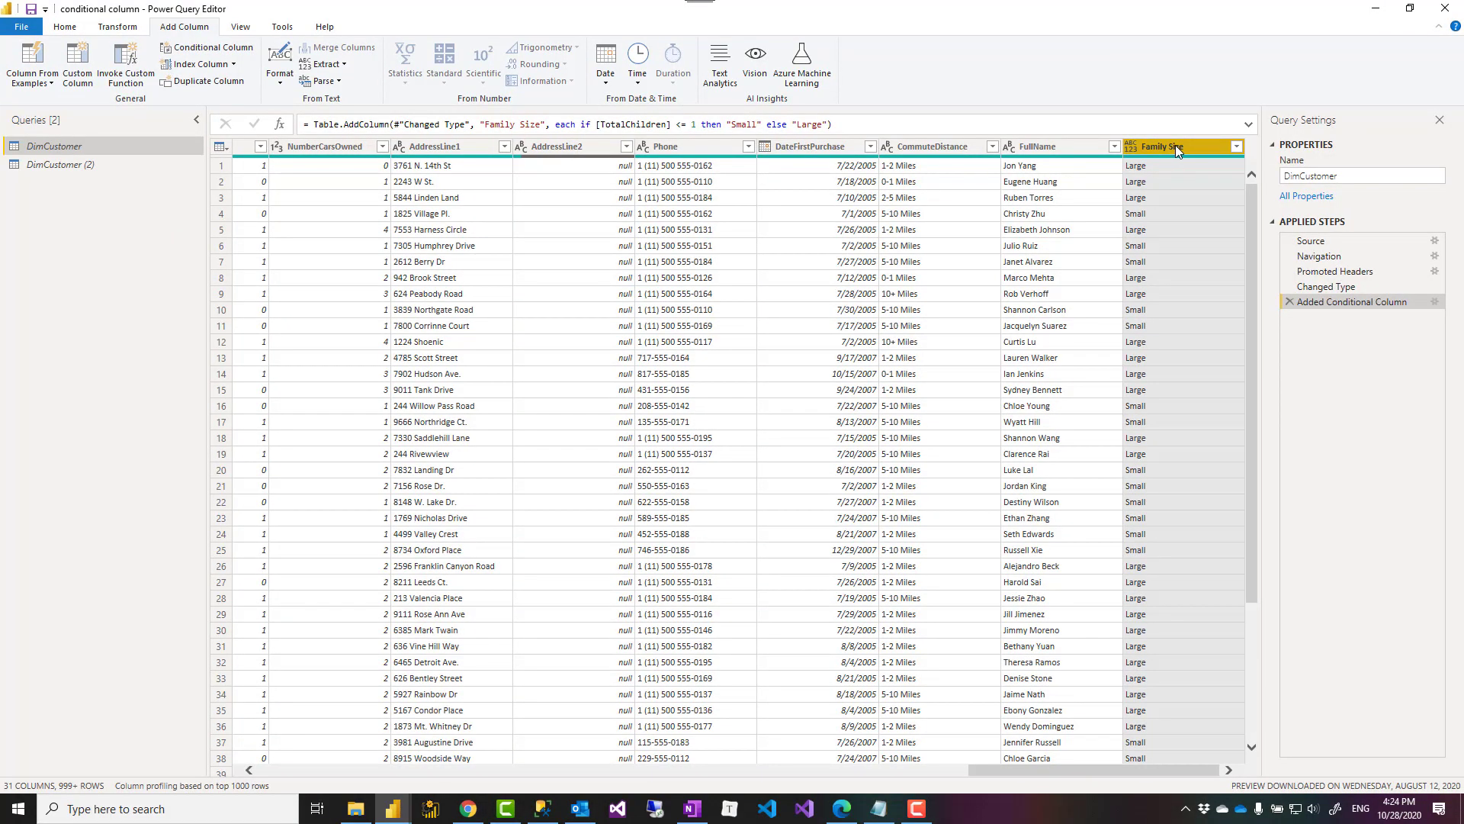
left_click_drag(1165, 146, 336, 147)
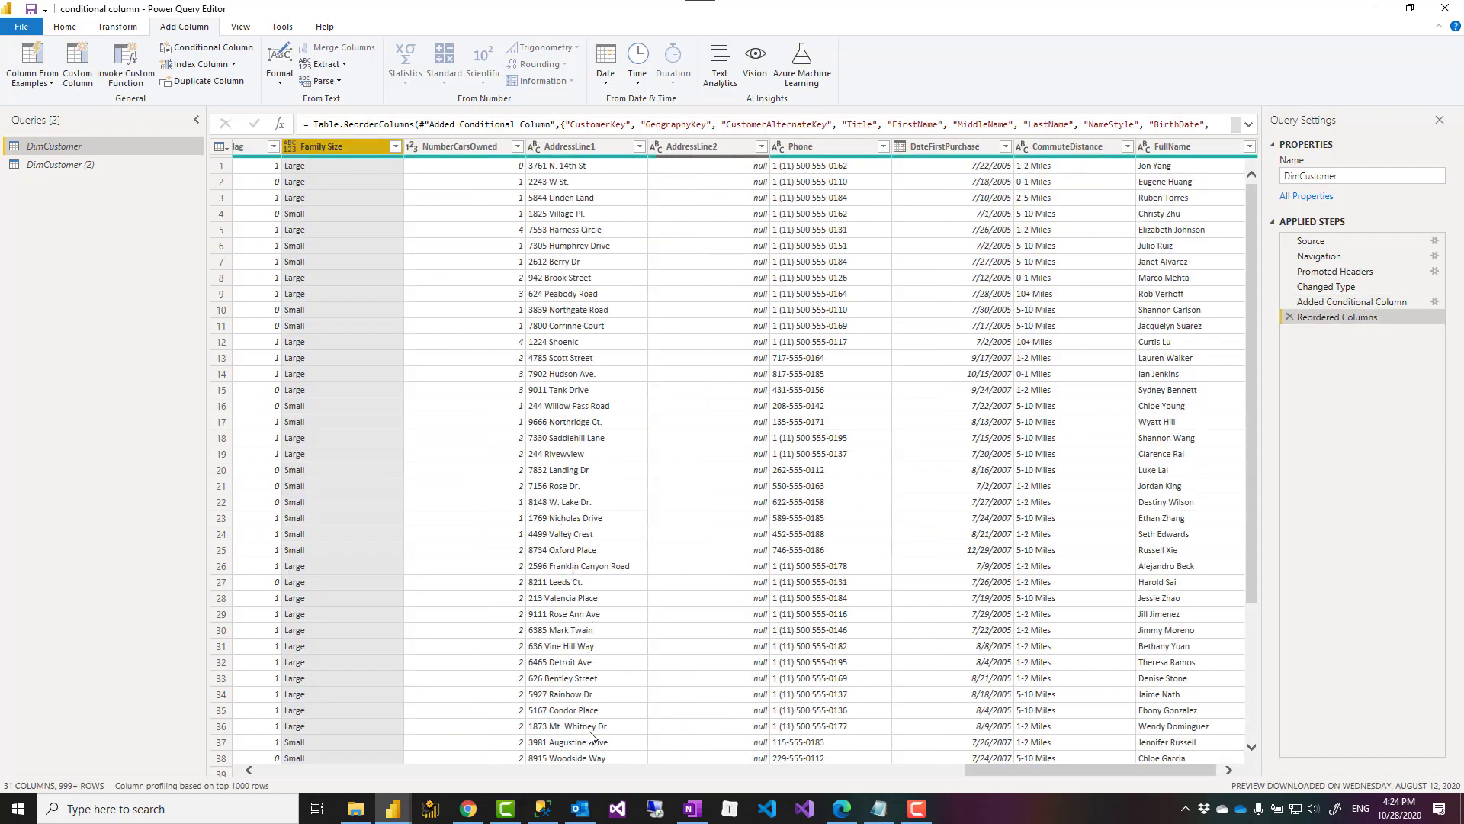
left_click_drag(973, 770, 898, 778)
left_click_drag(744, 767, 666, 766)
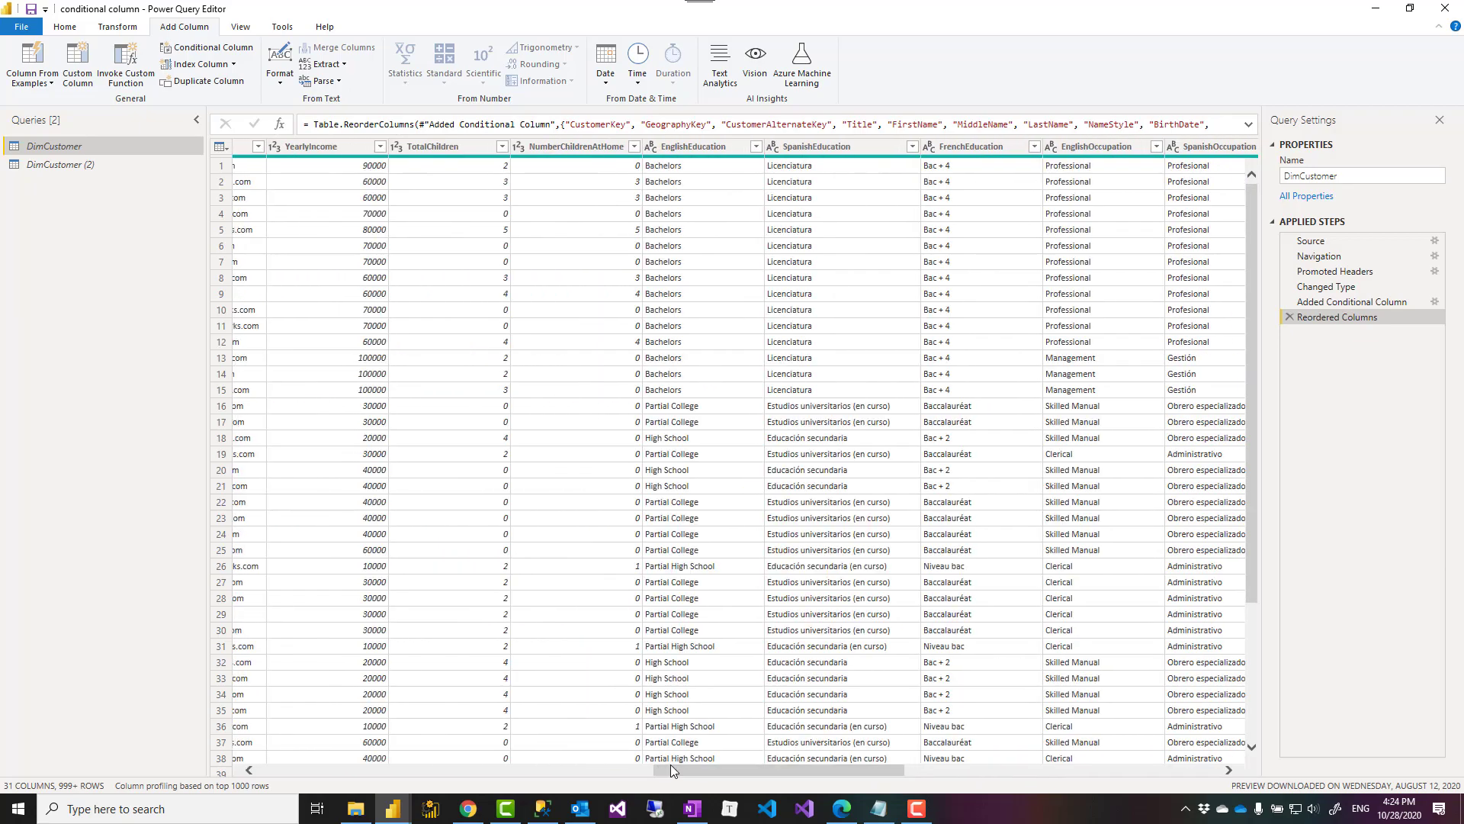
left_click_drag(671, 771, 837, 770)
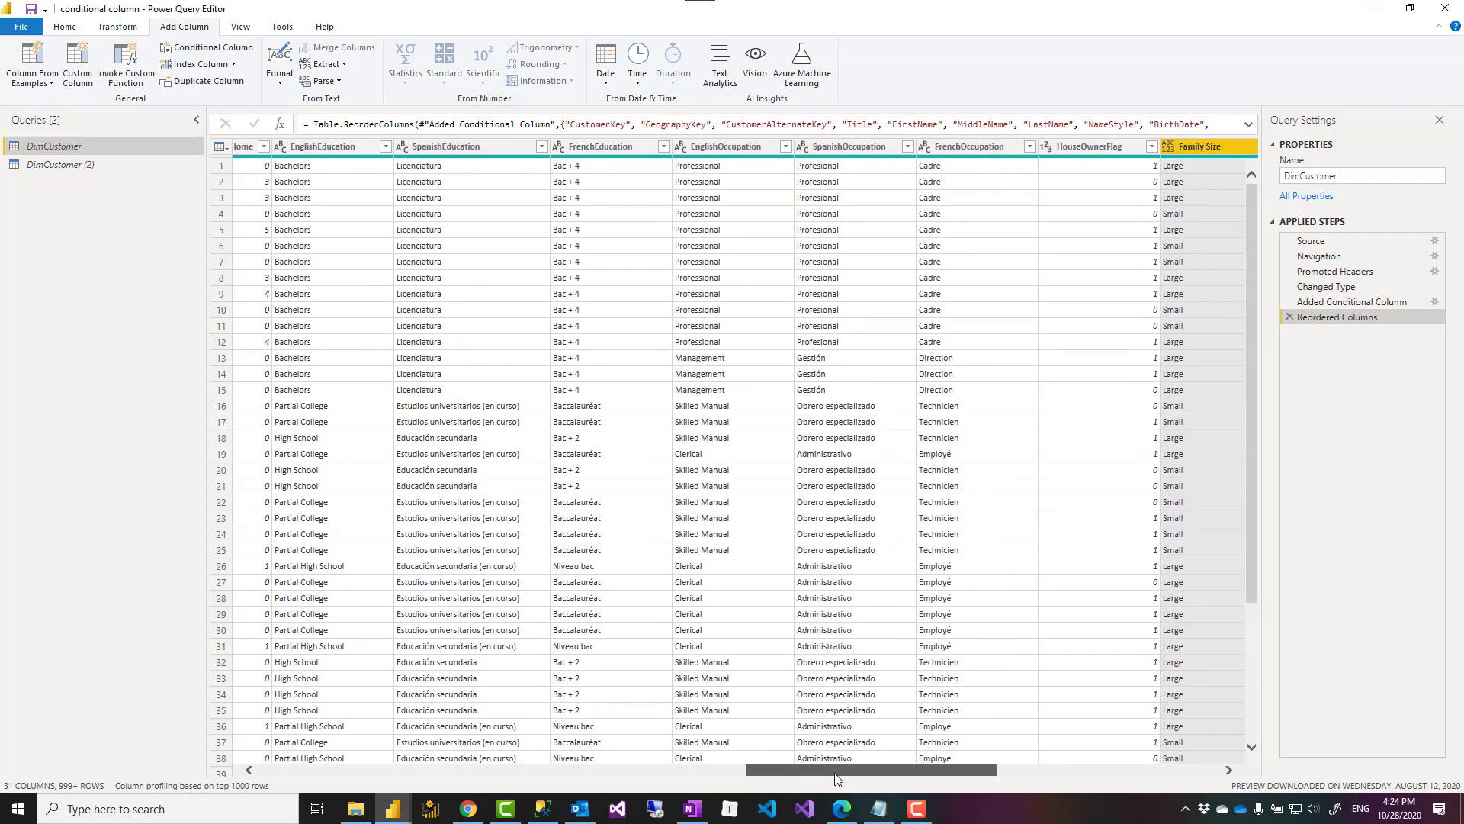
left_click_drag(1175, 146, 283, 156)
left_click_drag(765, 772, 601, 774)
left_click_drag(981, 148, 797, 149)
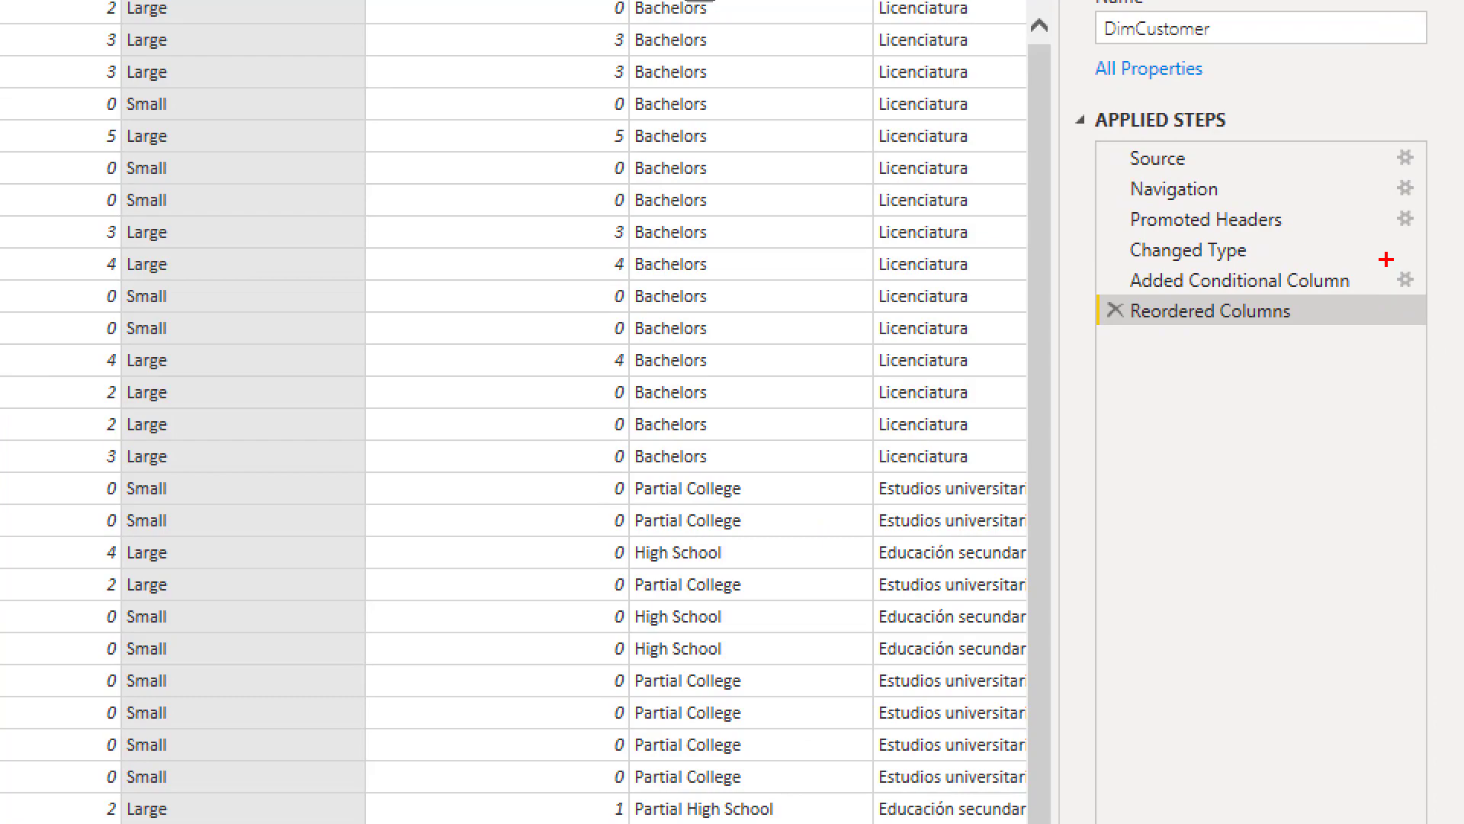
left_click_drag(1386, 260, 1419, 299)
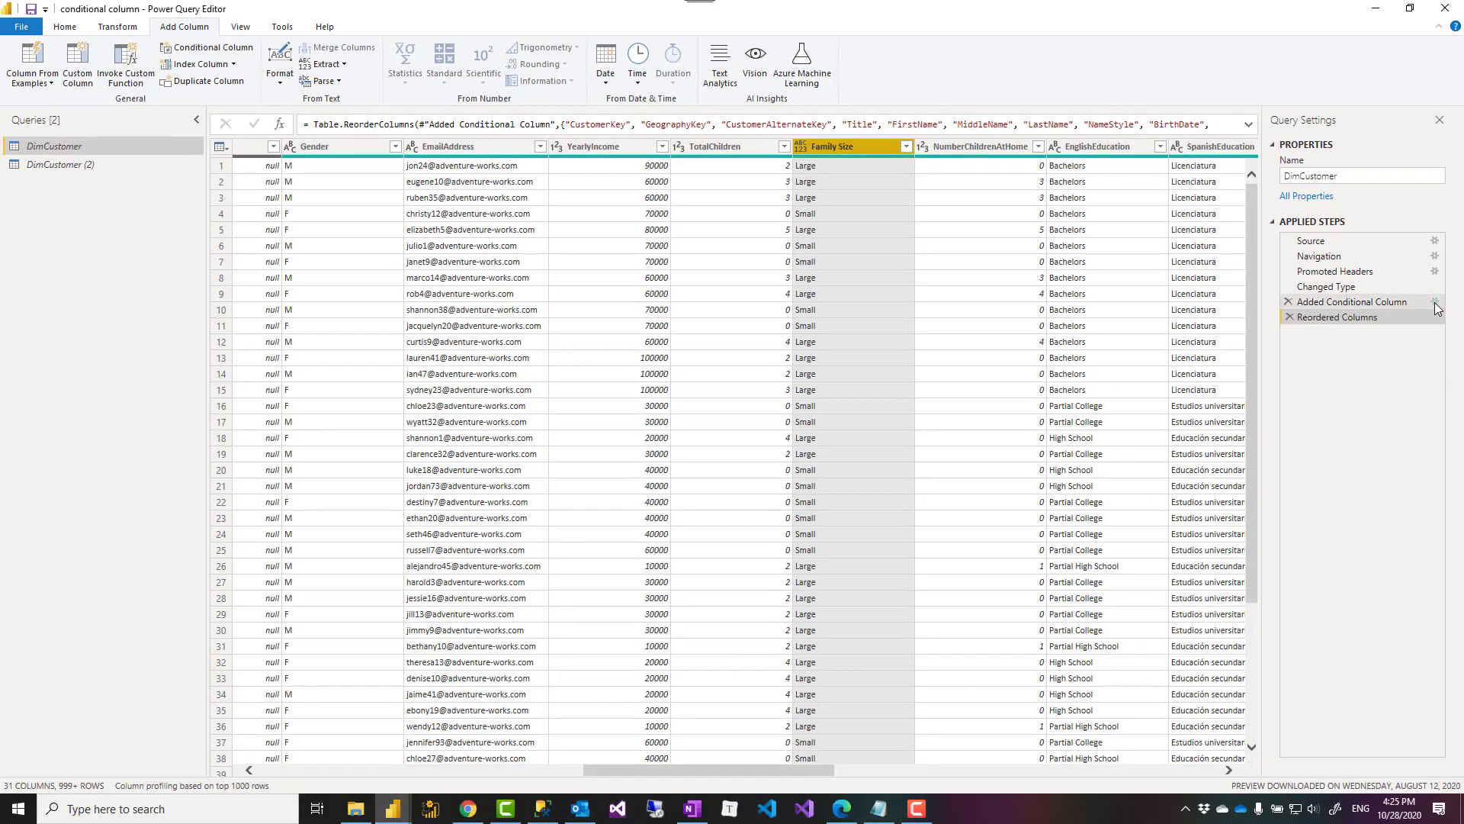
In the Family Size settings, add an Else If clause: TotalChildren greater than or equal to 3 gives Medium.
left_click(1435, 302)
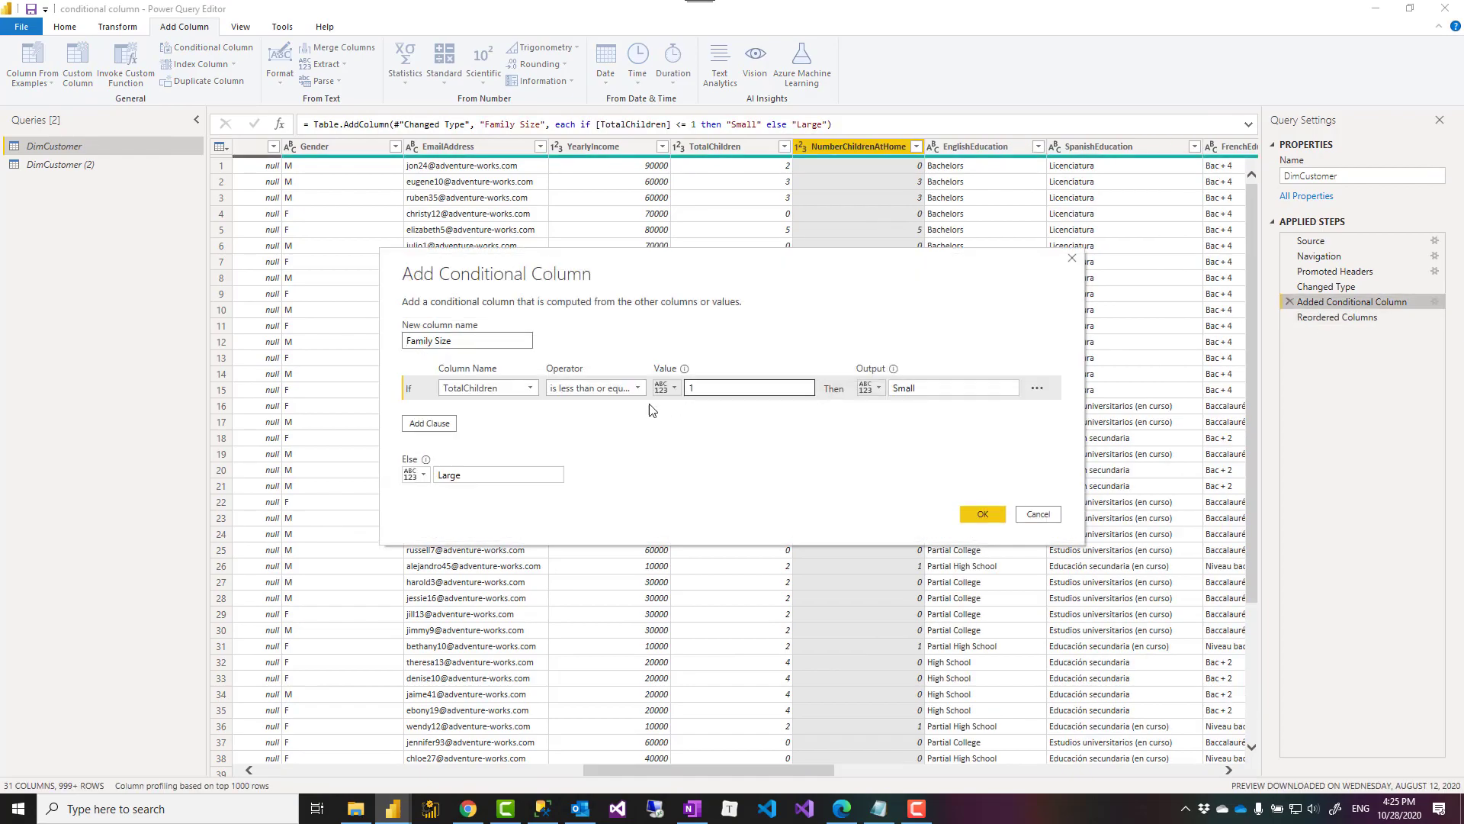
left_click(430, 424)
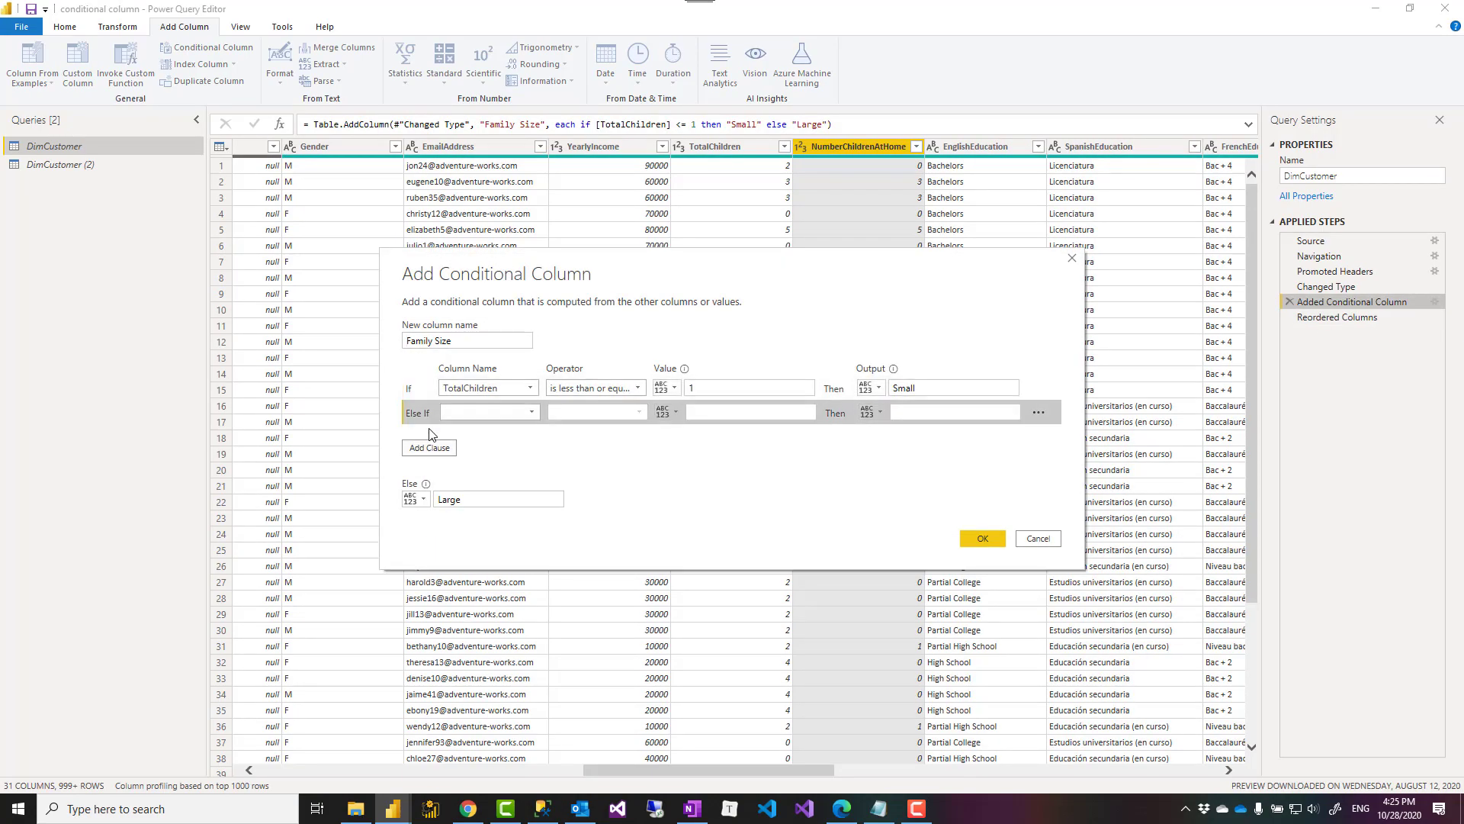
left_click(532, 416)
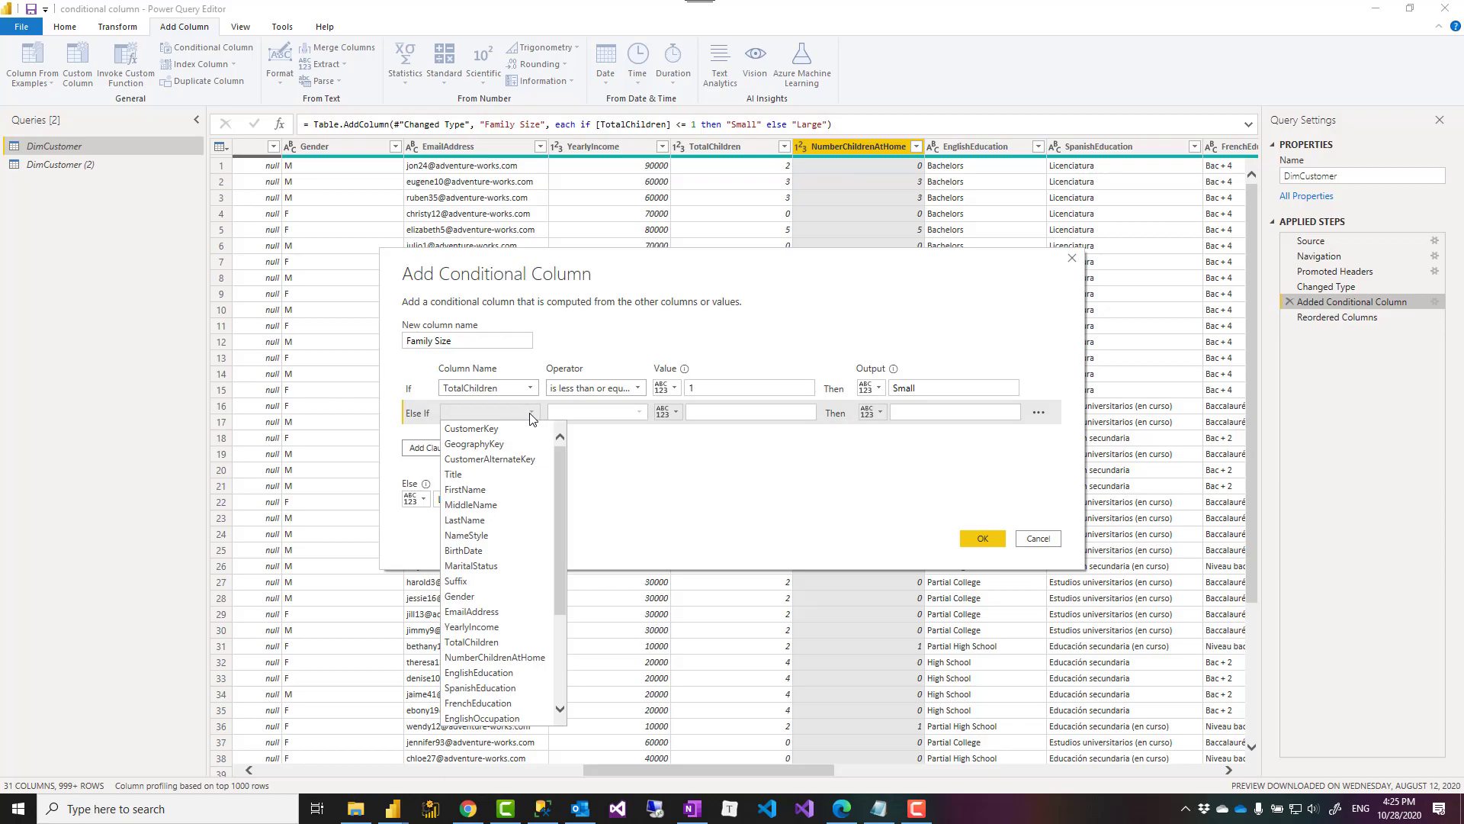
left_click(526, 641)
left_click(637, 414)
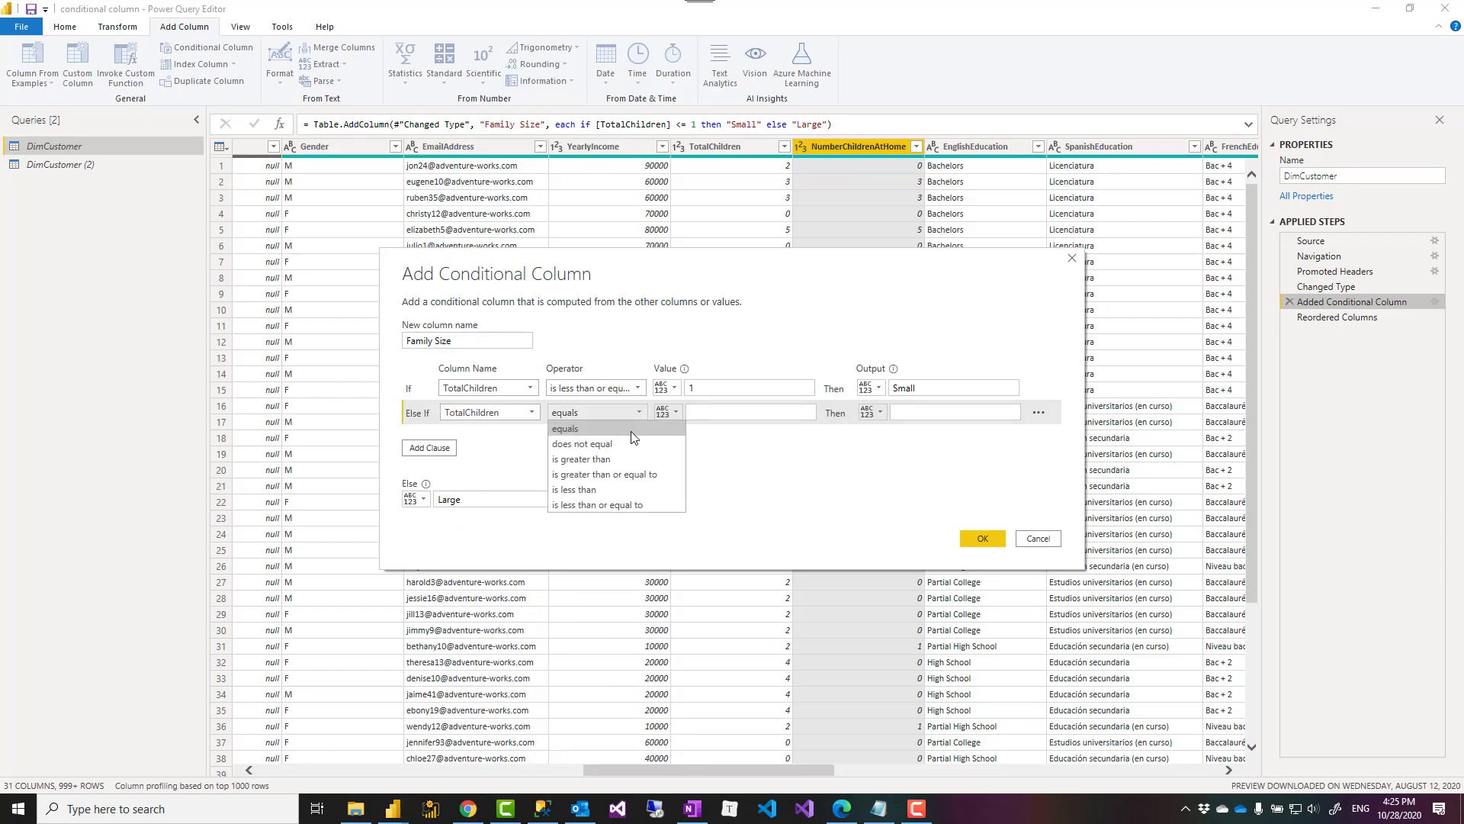
left_click(625, 474)
left_click(716, 412)
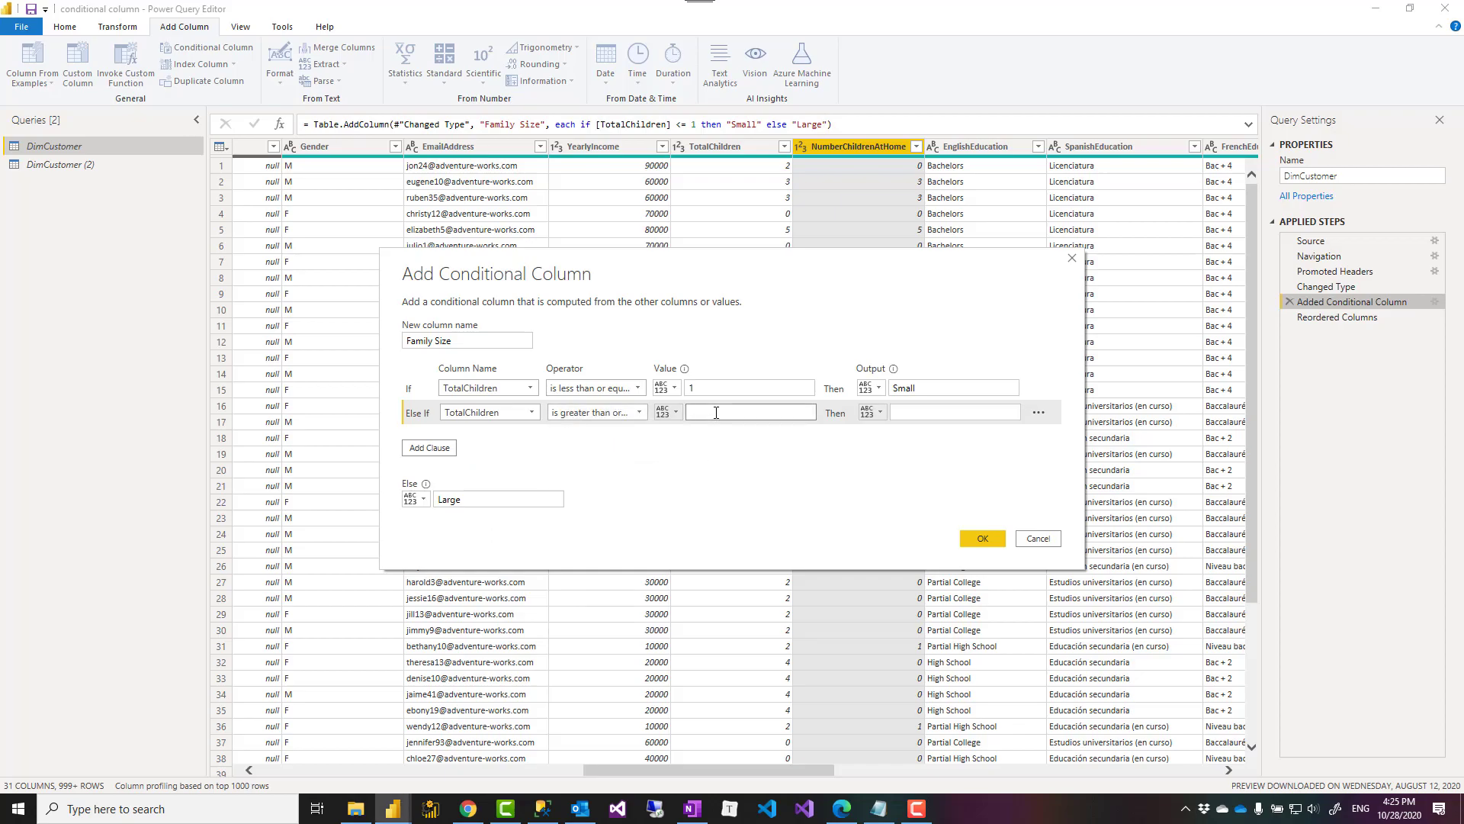
type("3")
left_click(906, 418)
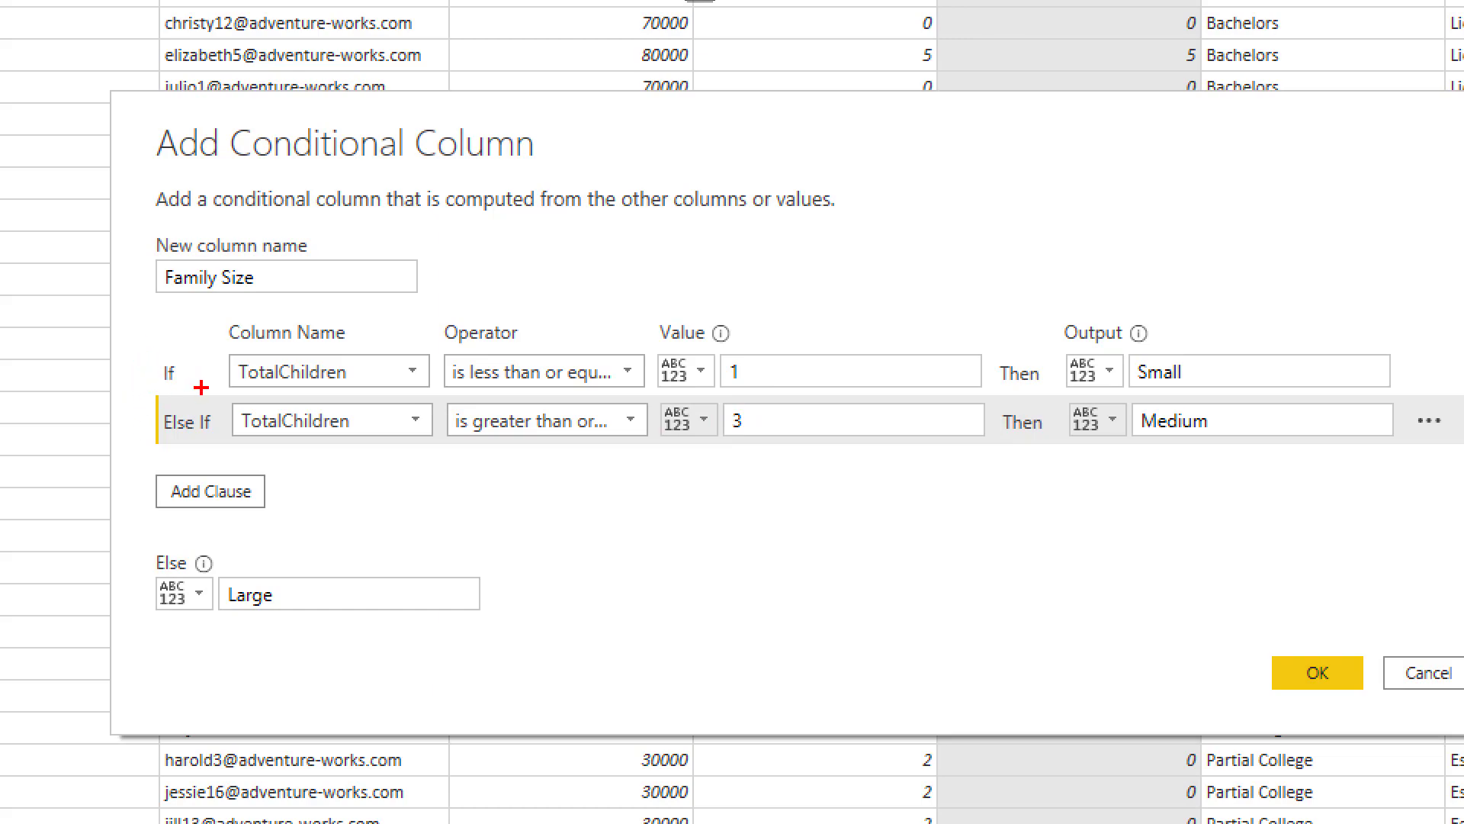
mouse_move(151, 380)
left_mouse_down()
mouse_move(379, 402)
mouse_move(737, 396)
left_mouse_up()
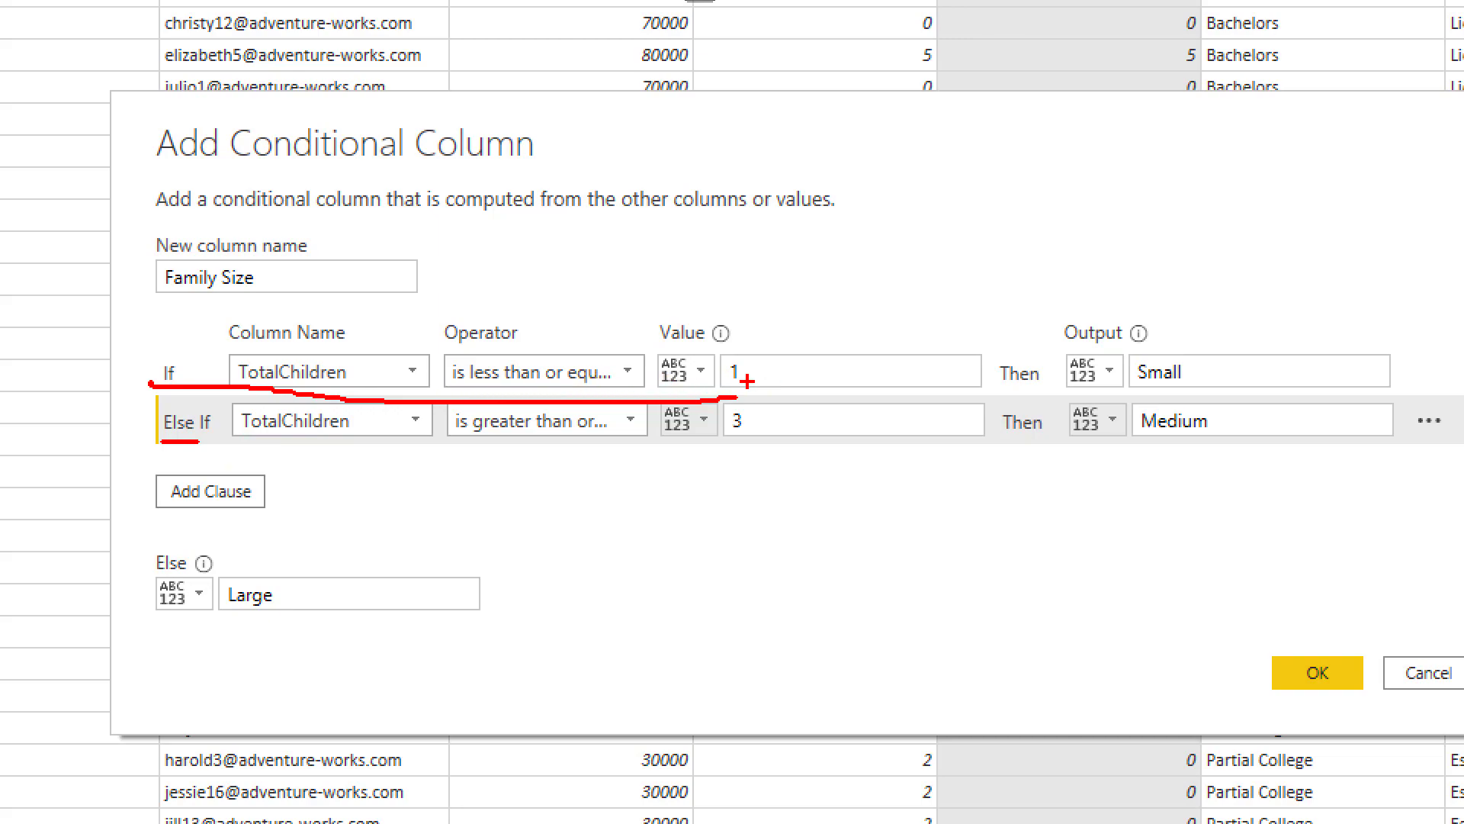
left_click_drag(1136, 392, 1182, 390)
left_click_drag(230, 450, 784, 450)
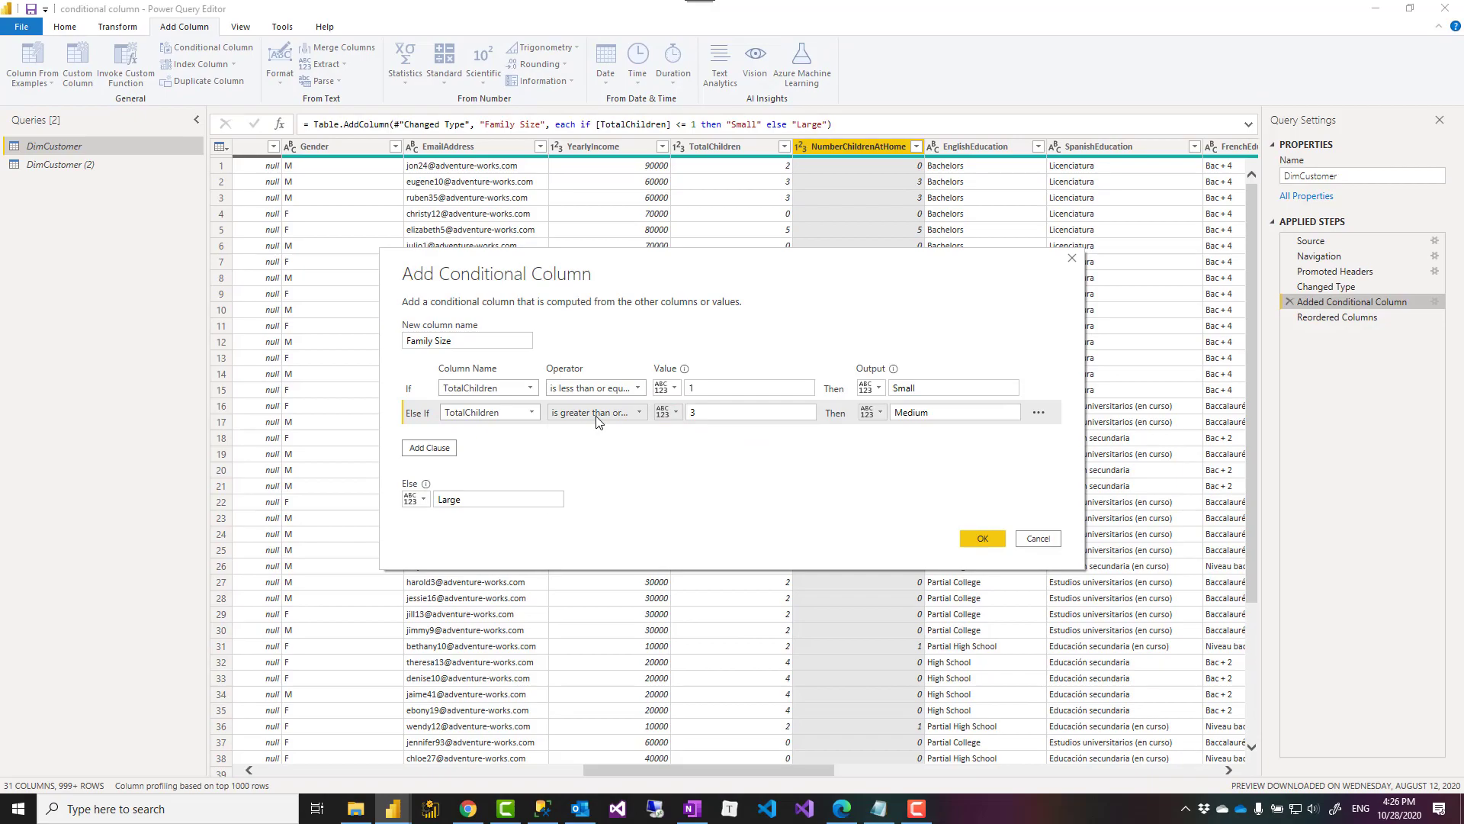
Change the Medium condition to TotalChildren less than or equal to 3 and apply it.
left_click(544, 431)
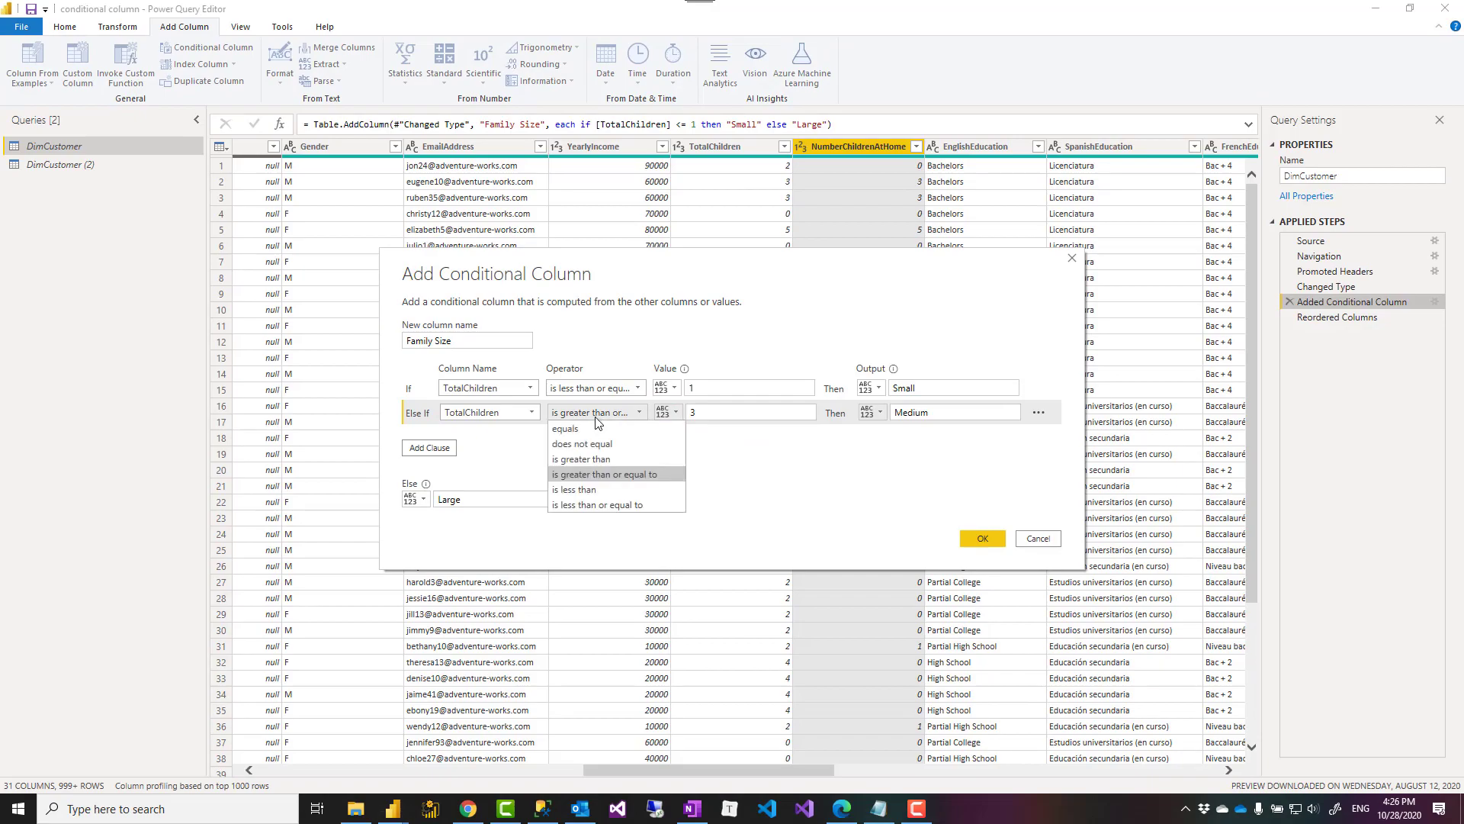
left_click(598, 503)
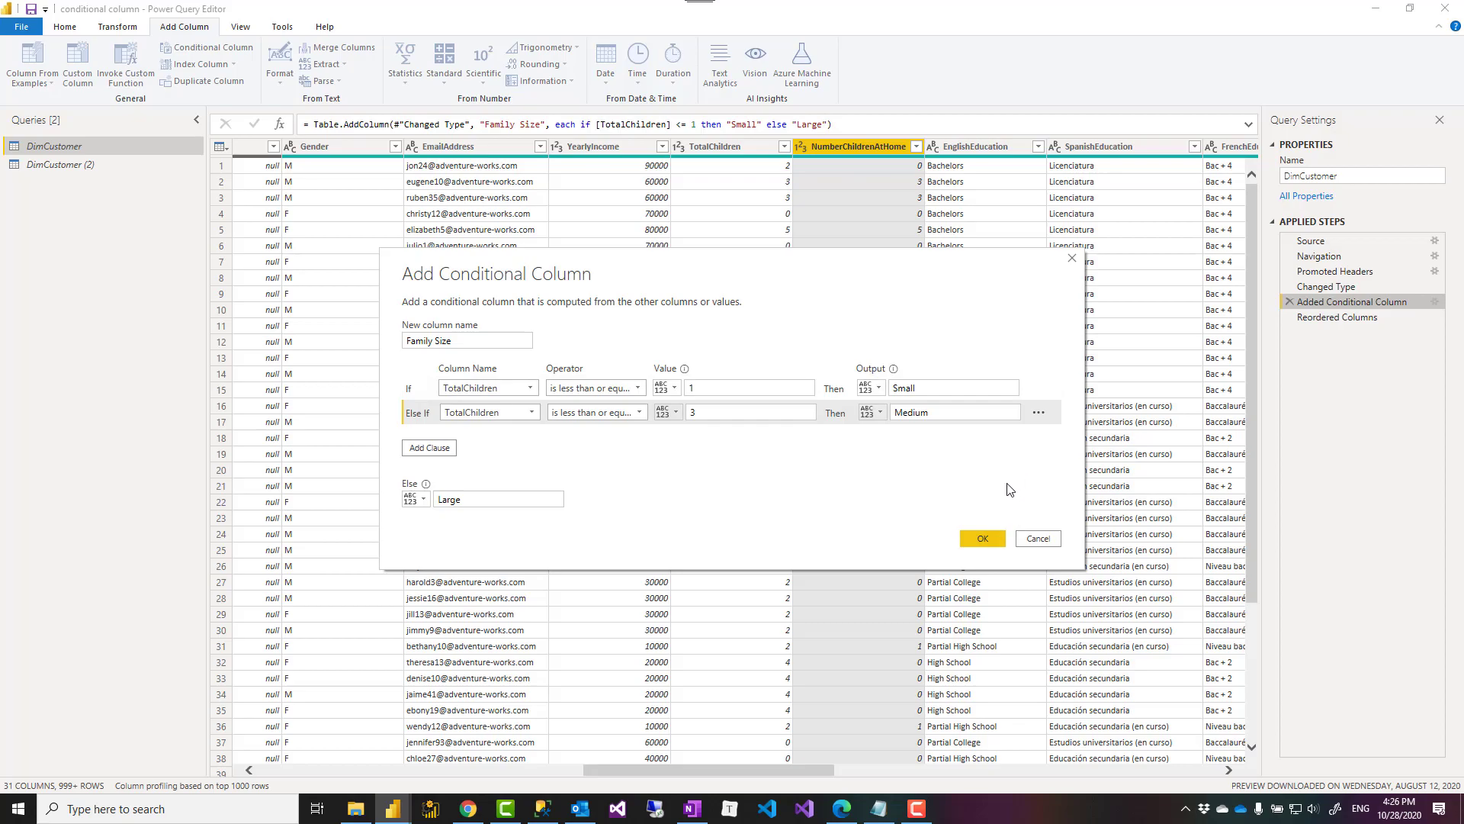
left_click(982, 538)
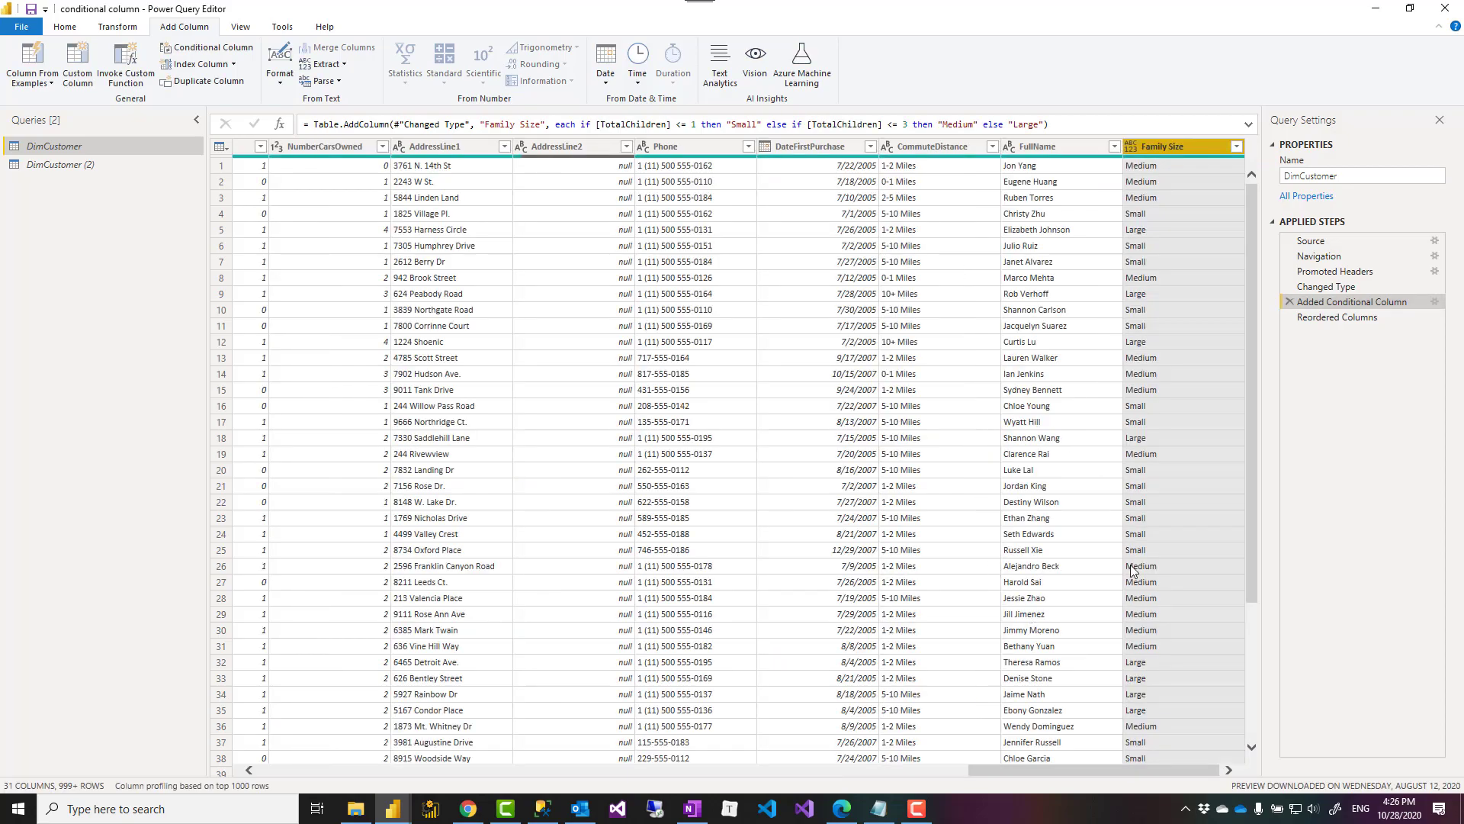
Check the table at the Reordered Columns step, then return to the Added Conditional Column step.
left_click(1324, 319)
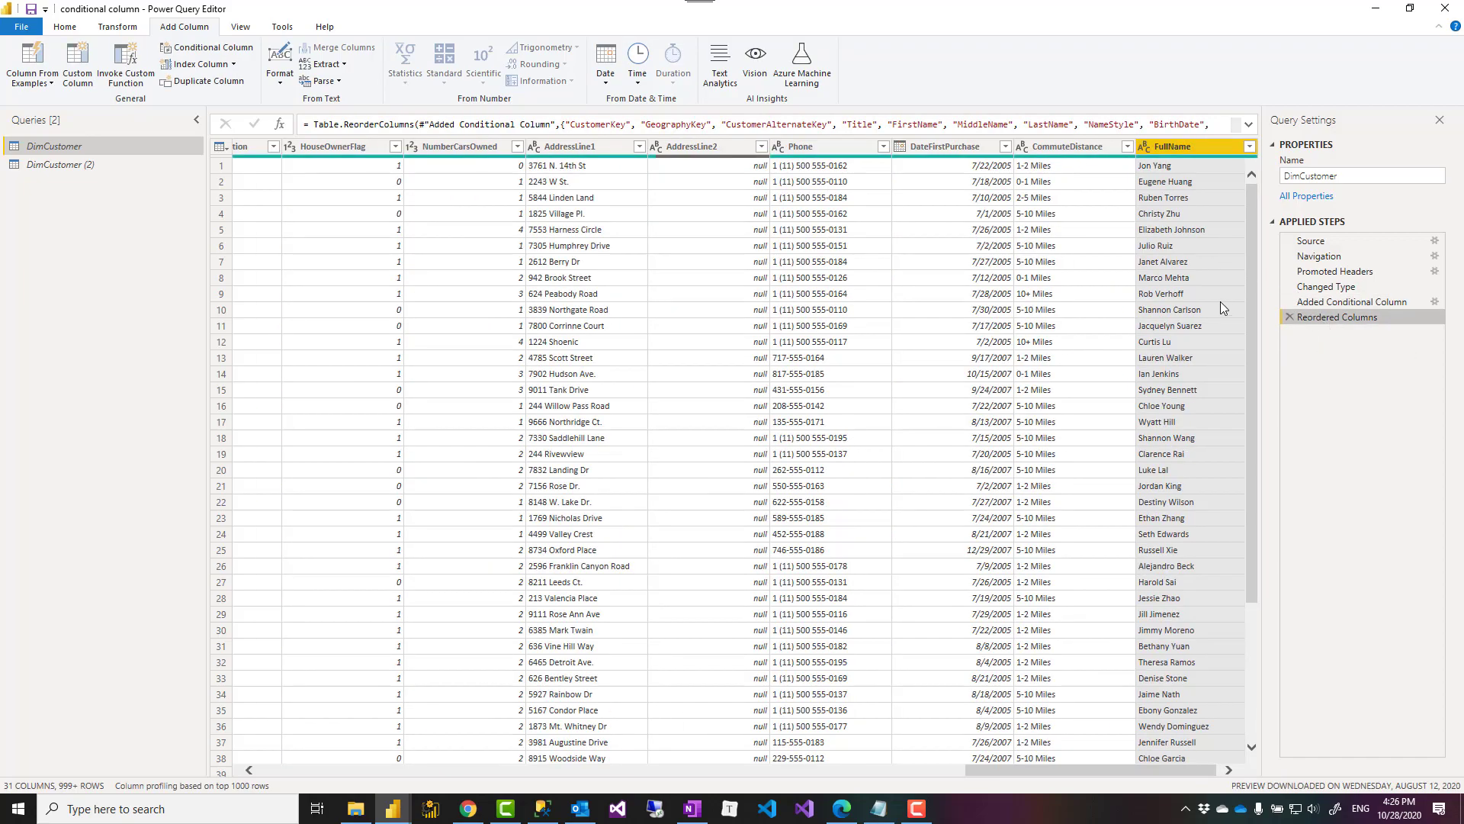
left_click(1229, 771)
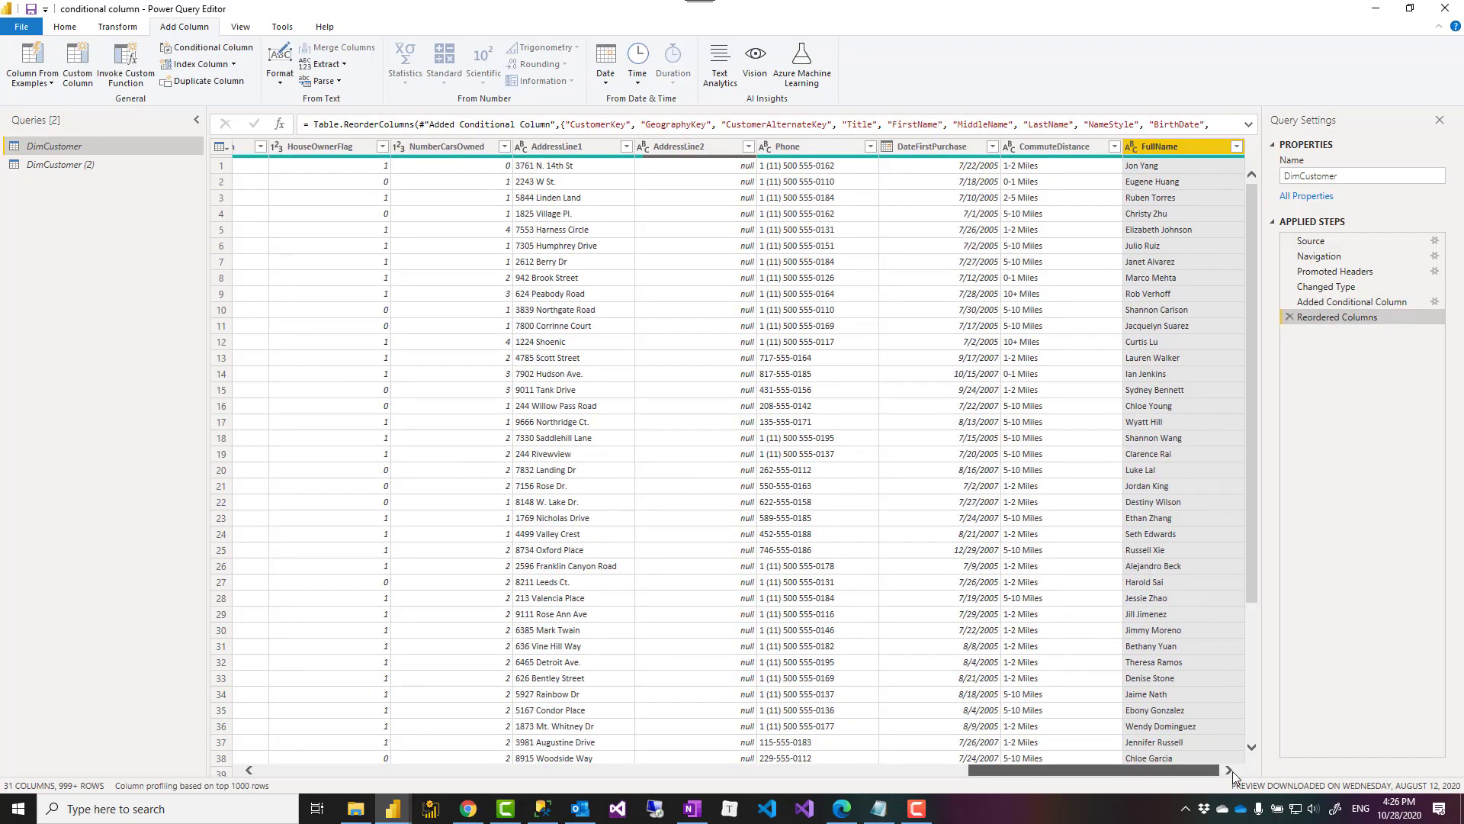
left_click_drag(1217, 771, 819, 762)
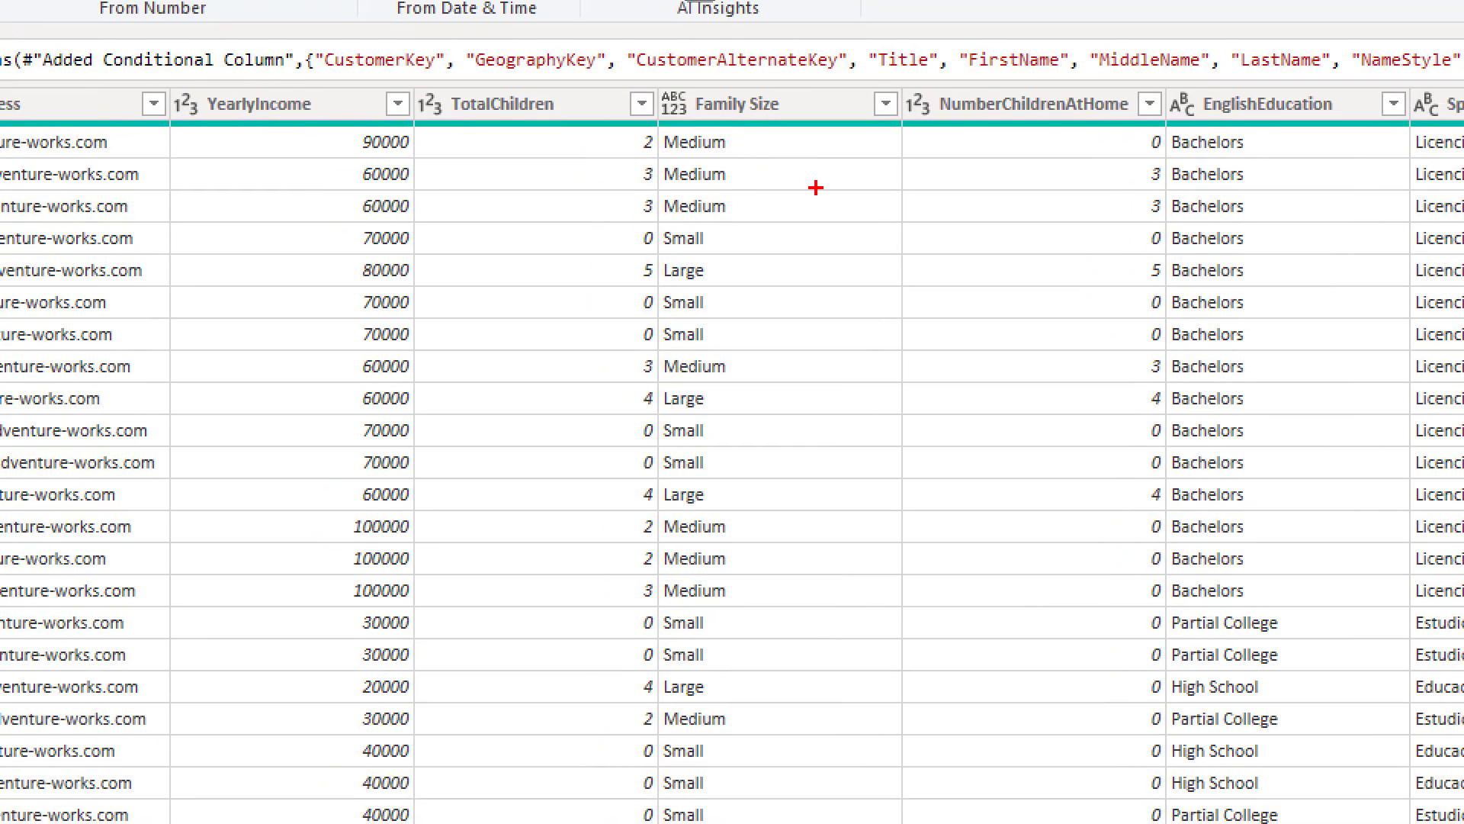
left_click_drag(622, 123, 757, 213)
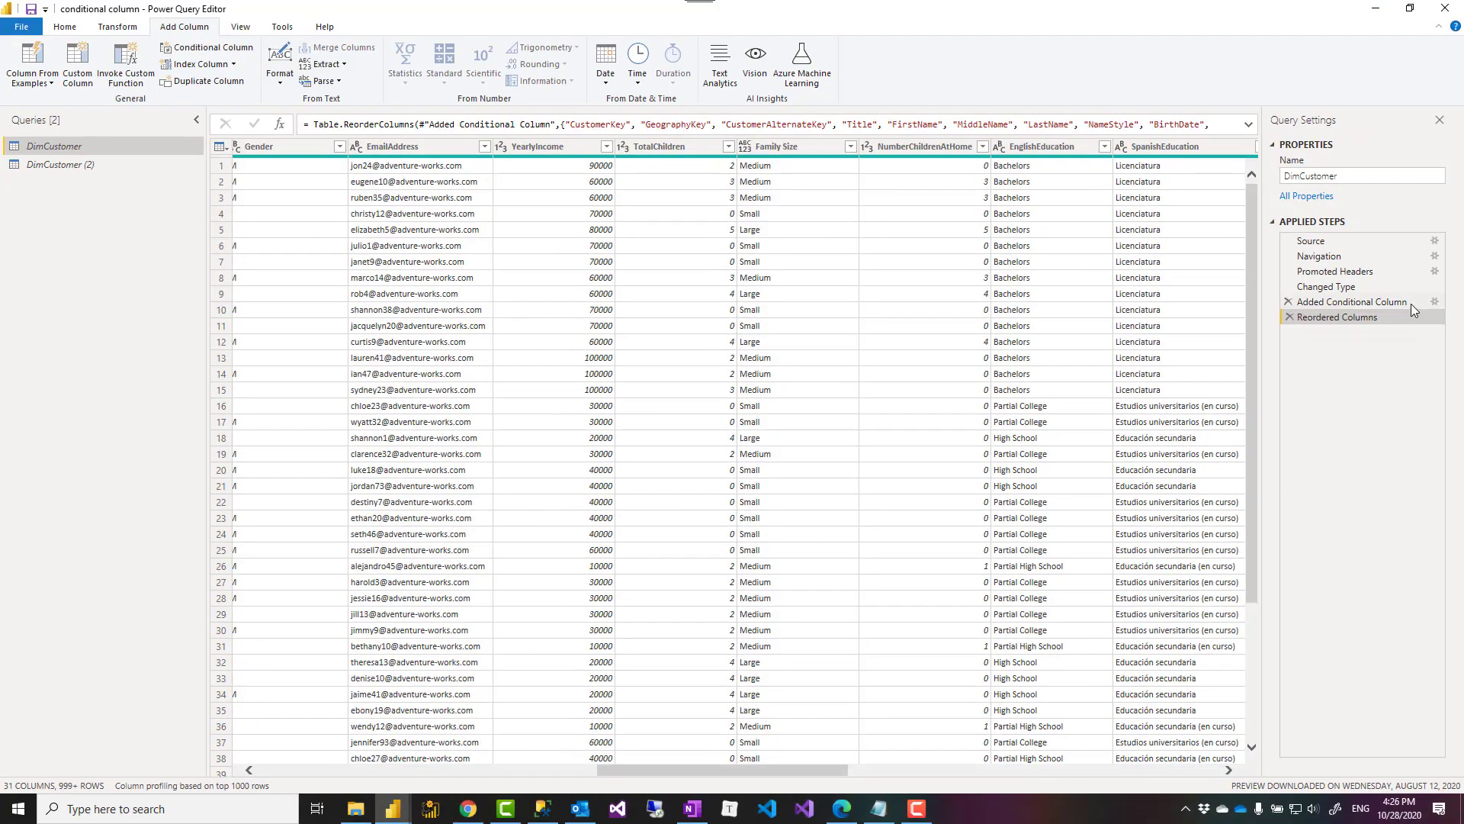
left_click(1431, 306)
left_click(1434, 303)
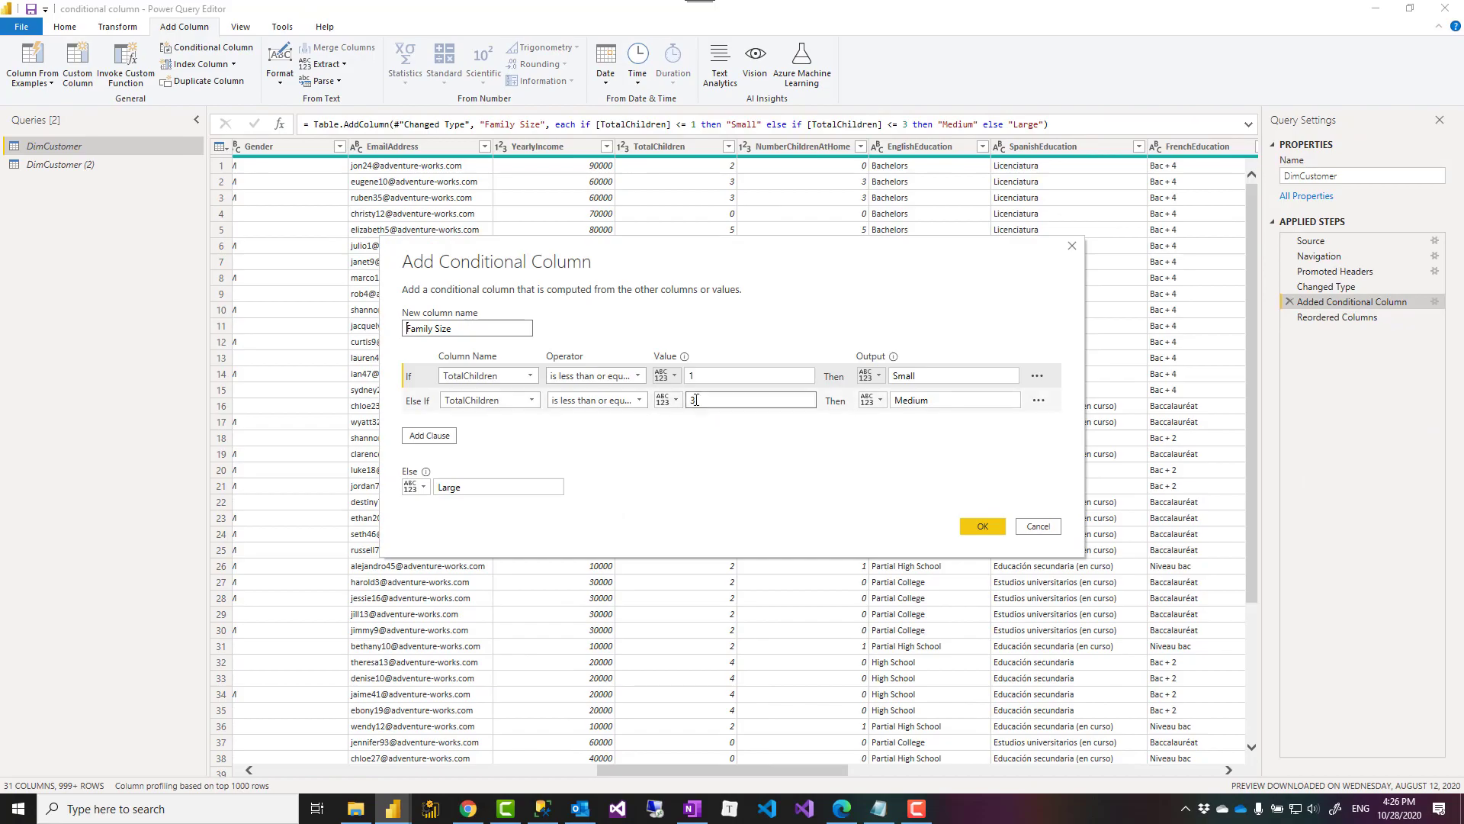
left_click(676, 377)
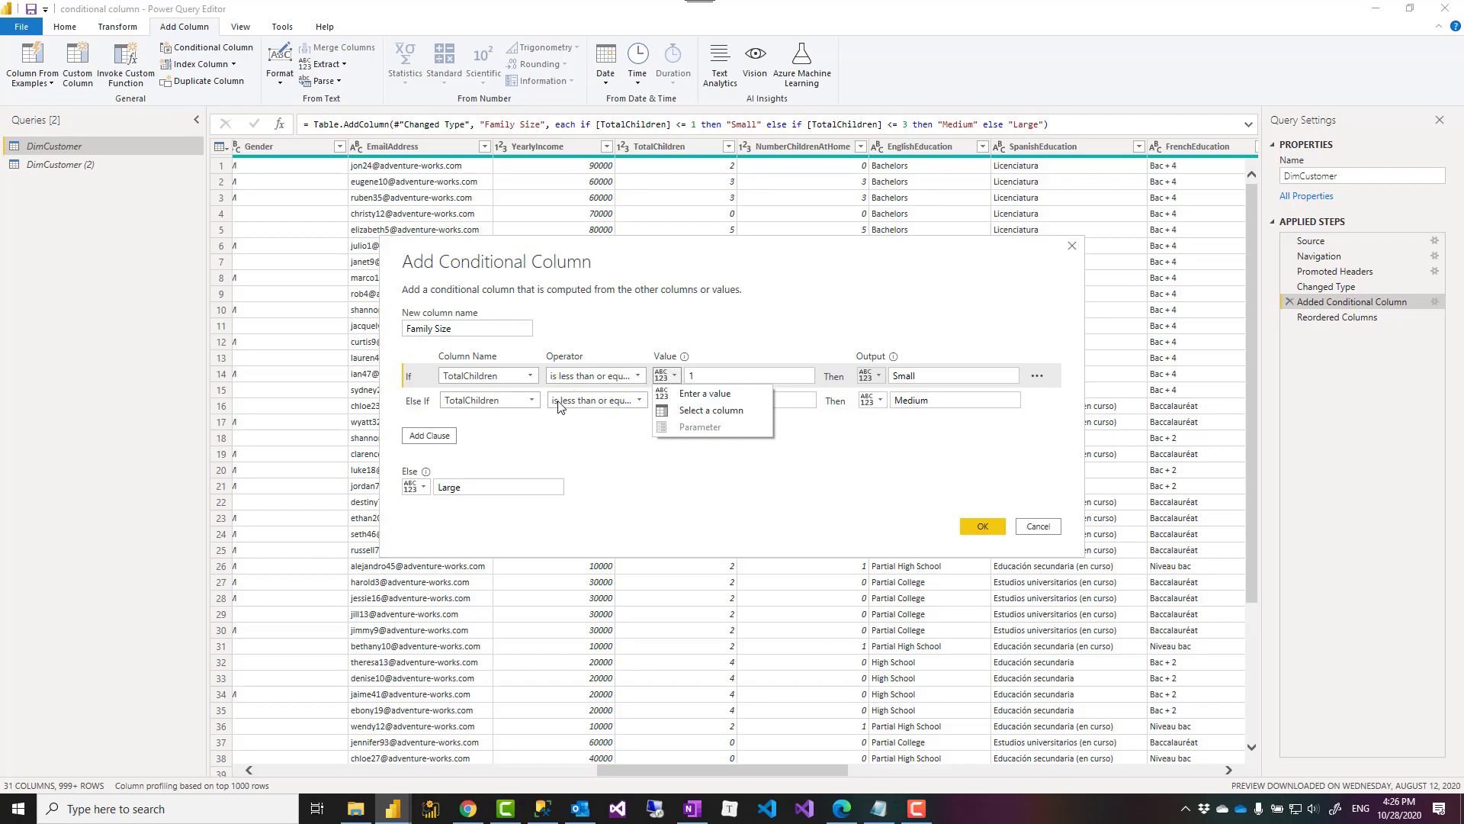
left_click(831, 492)
left_click(725, 401)
left_click(673, 378)
left_click(771, 489)
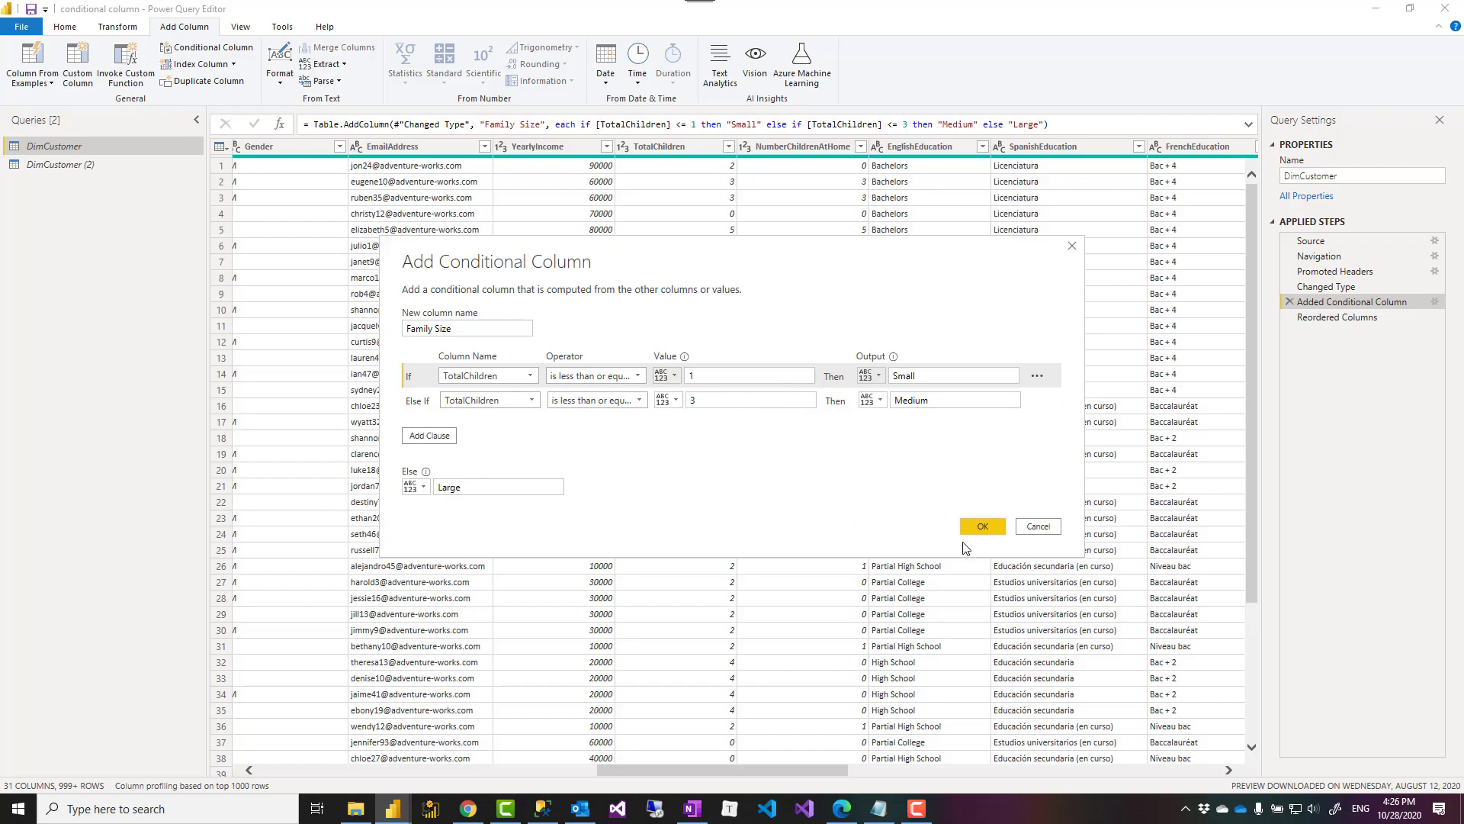
left_click(1039, 527)
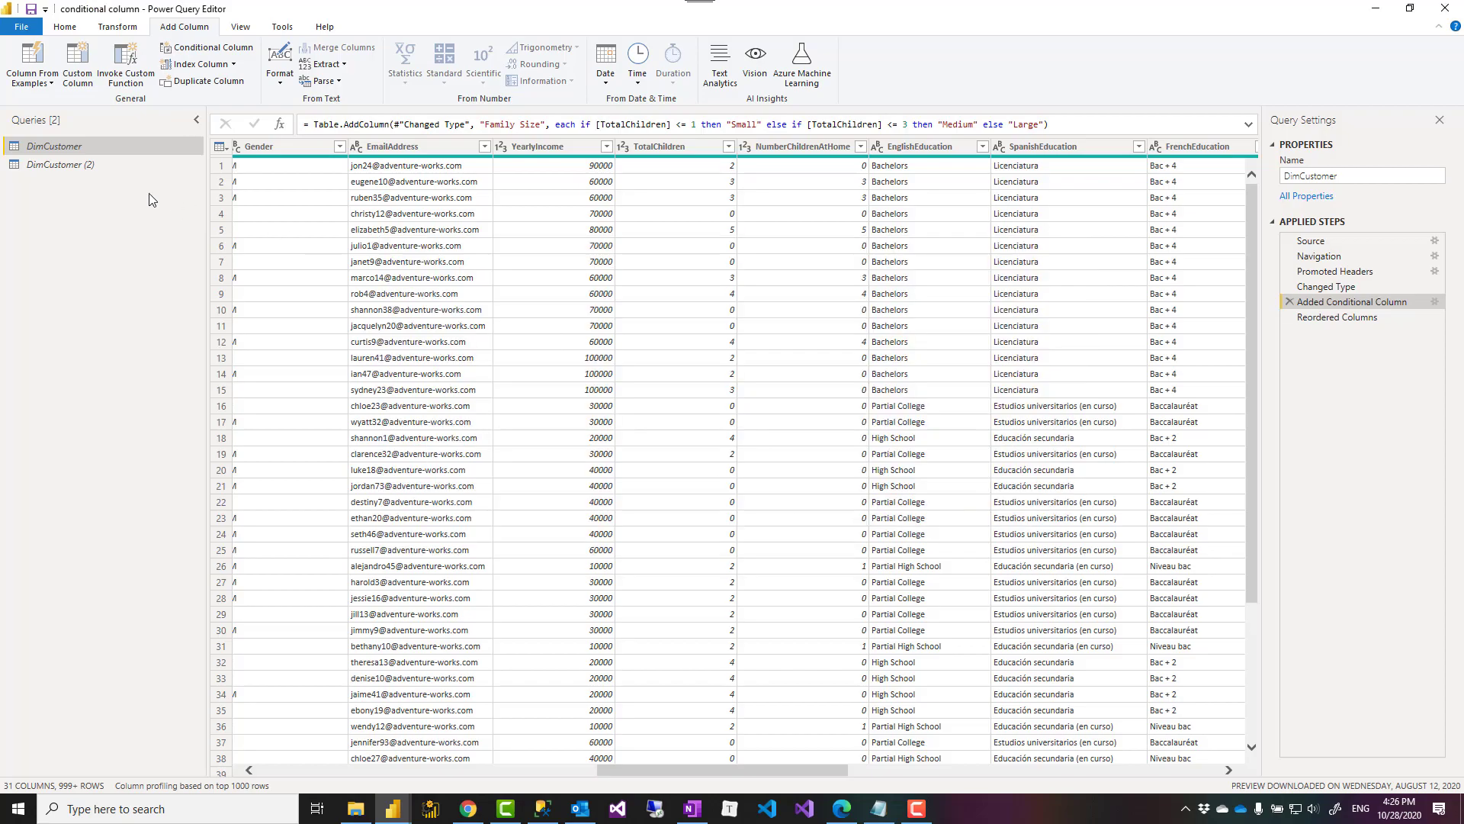
In DimCustomer (2), delete the Removed Other Columns, Added Custom, Added Conditional Column2 and Inserted Merged Column steps.
left_click(92, 166)
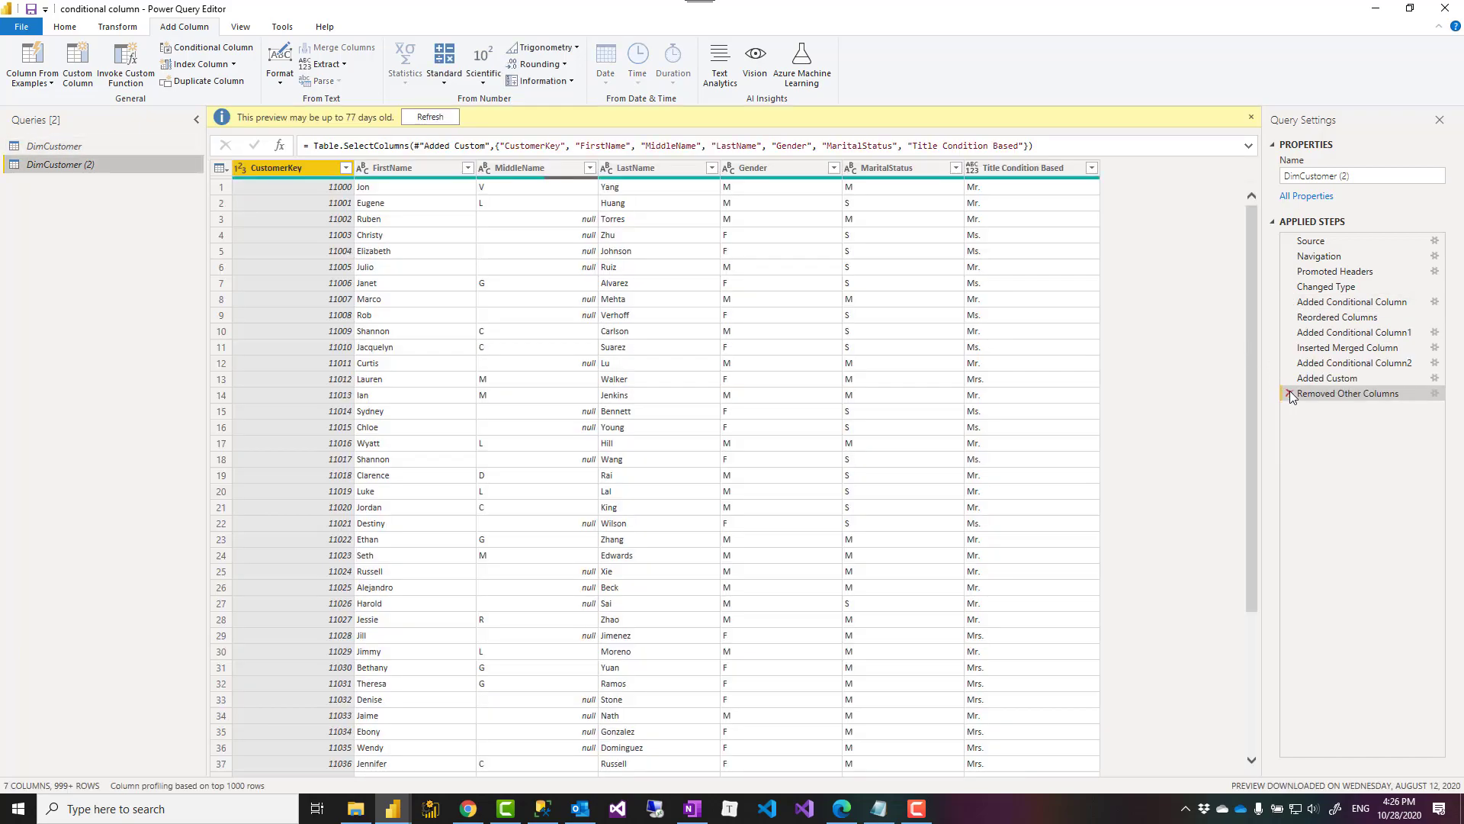
left_click(1289, 393)
left_click(1289, 378)
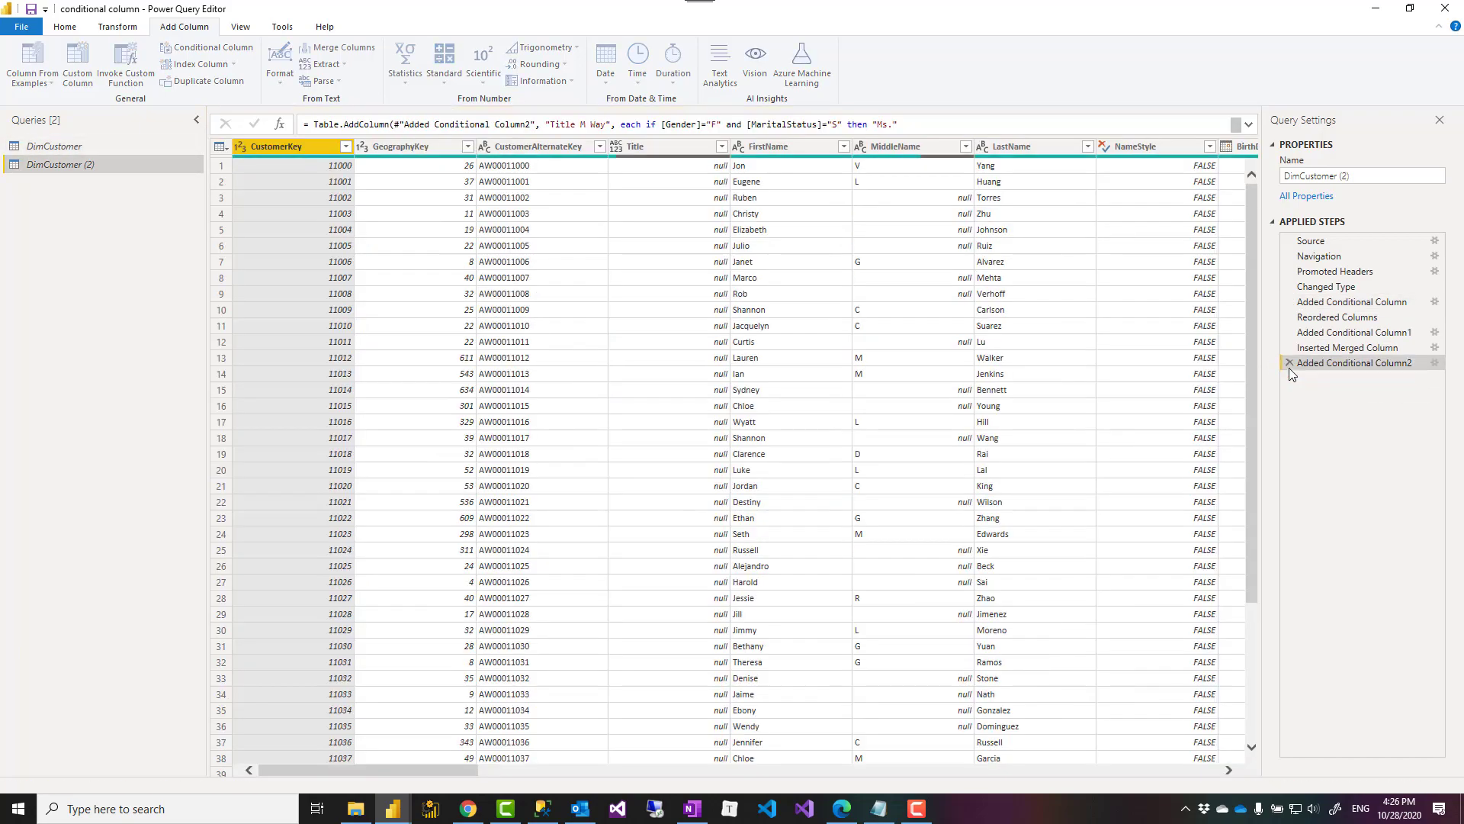
left_click(1289, 363)
left_click(1289, 347)
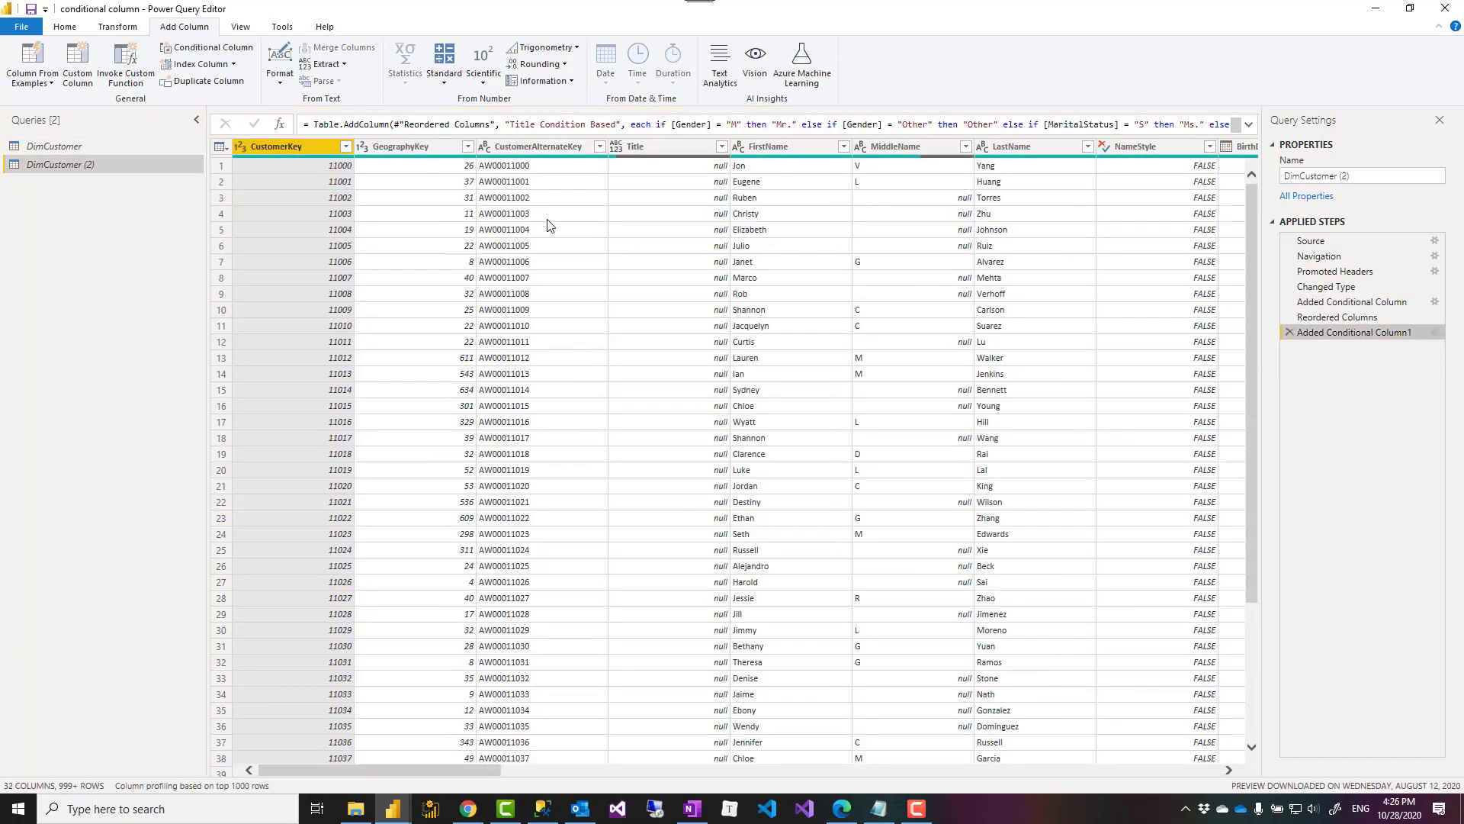
left_click(57, 145)
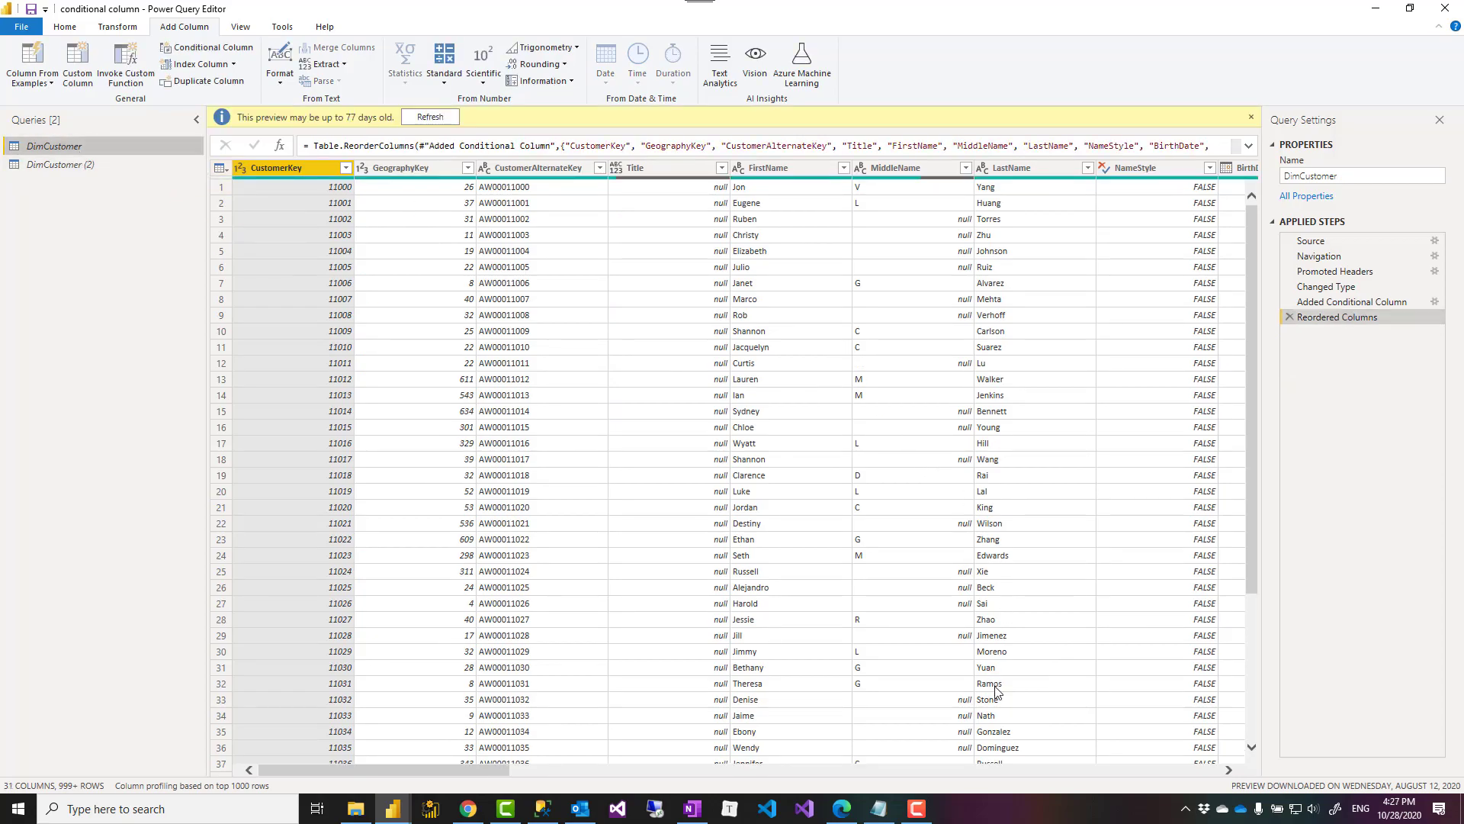
Back in DimCustomer, select the MaritalStatus and Gender columns together.
left_click_drag(450, 772, 655, 781)
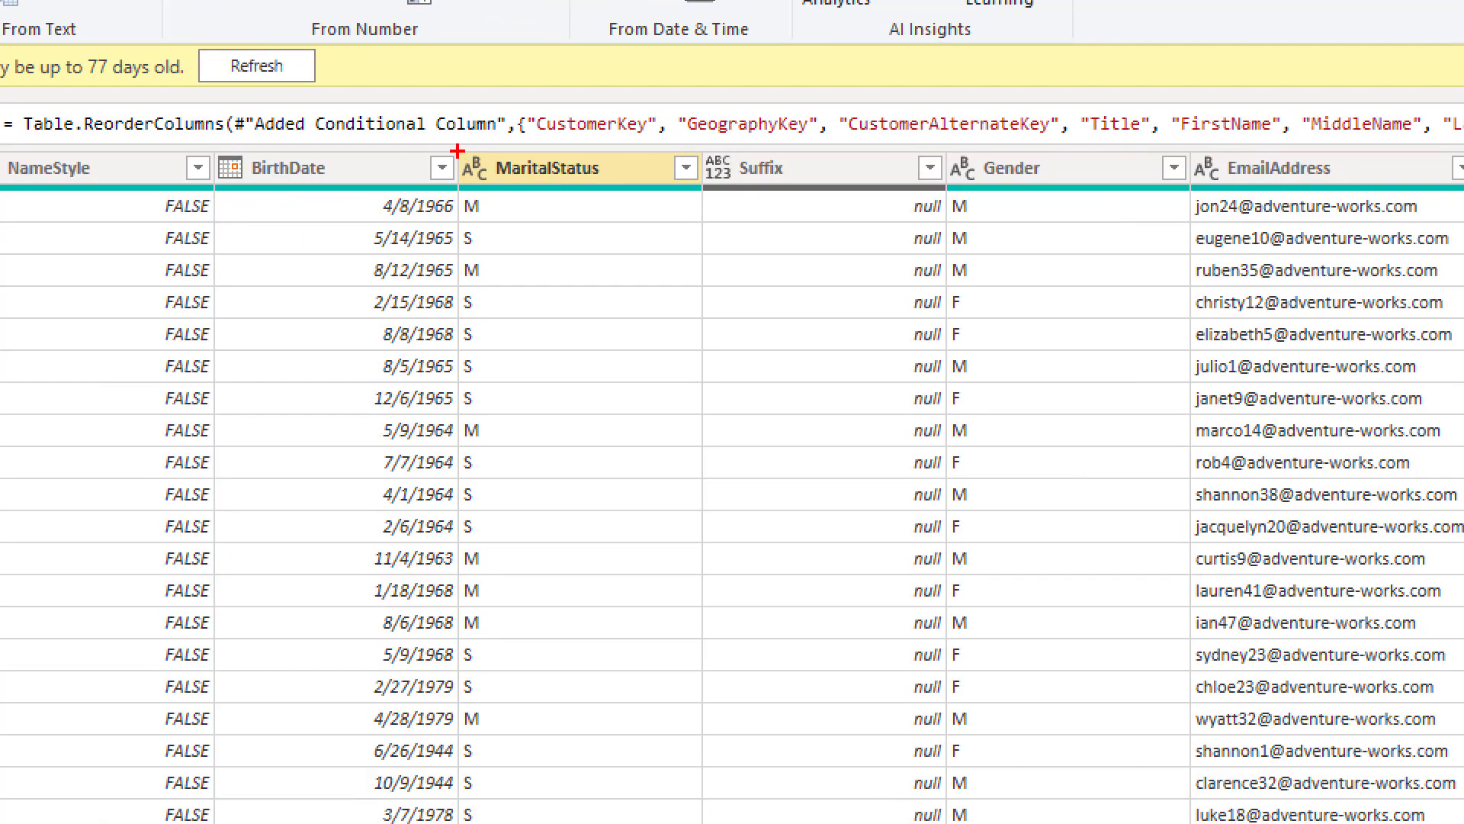
mouse_move(458, 150)
left_mouse_down()
mouse_move(558, 381)
mouse_move(647, 508)
left_mouse_up()
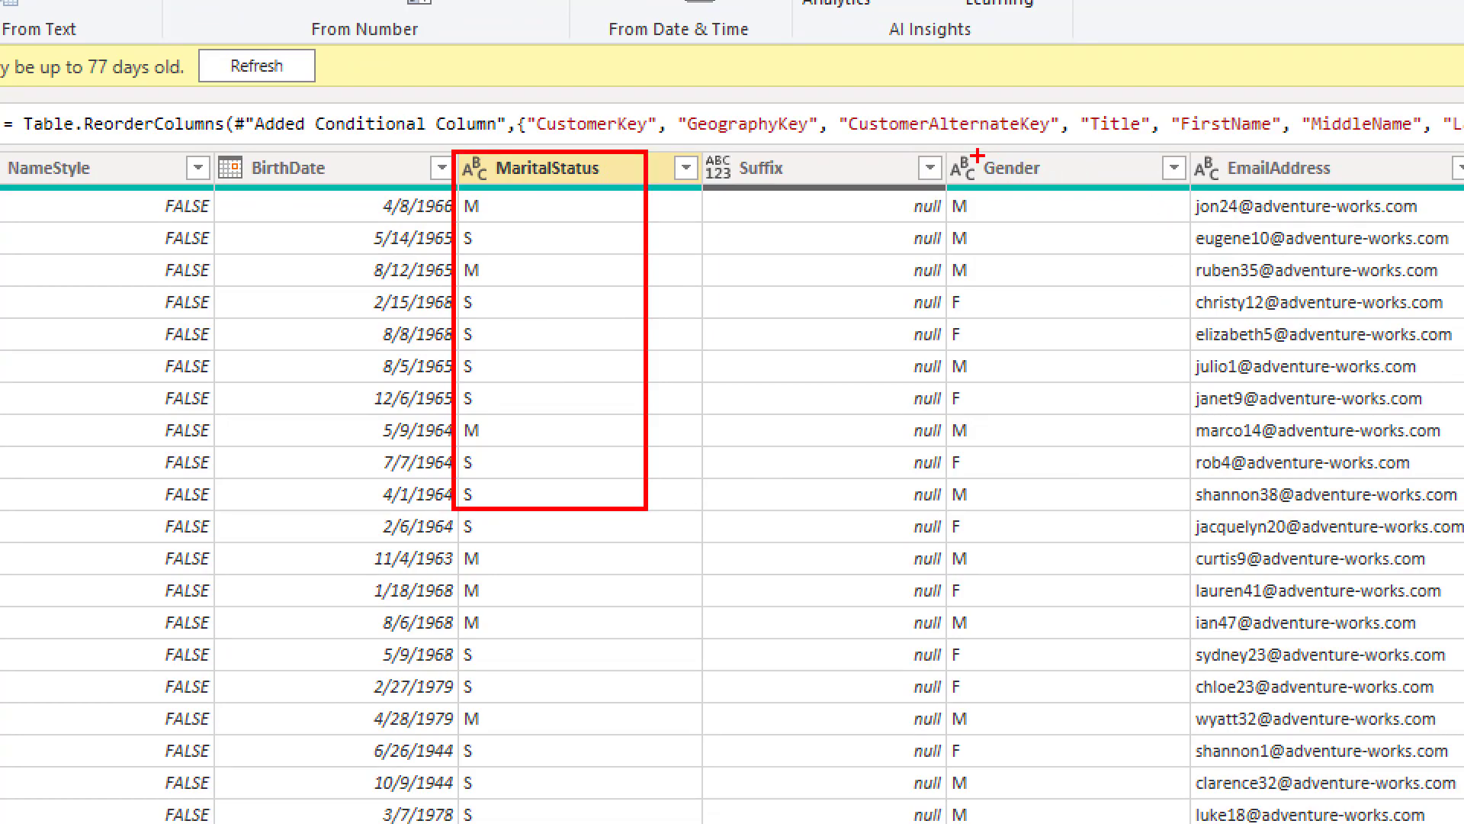
left_click_drag(939, 147, 1096, 536)
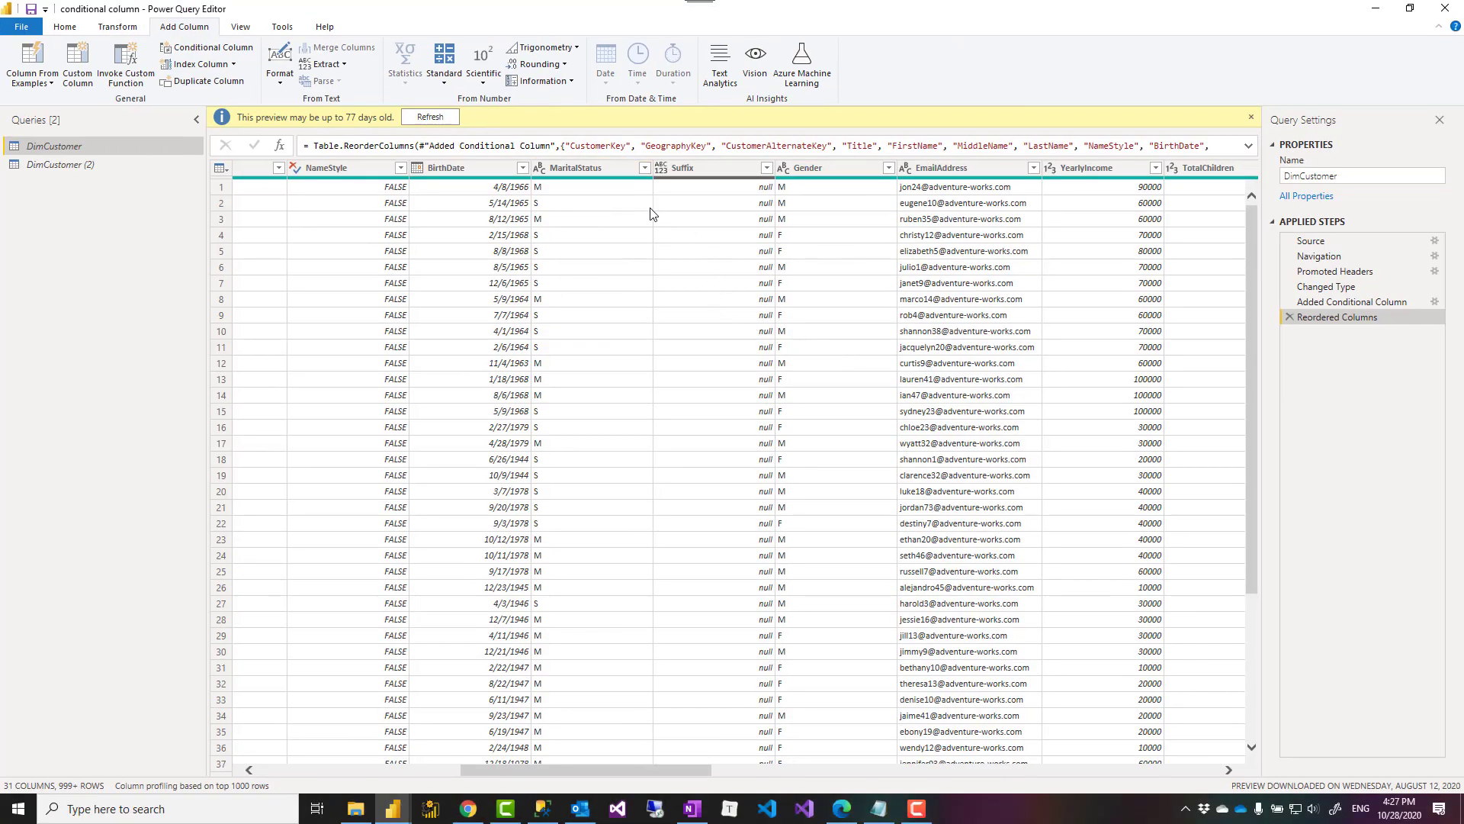
left_click(646, 196)
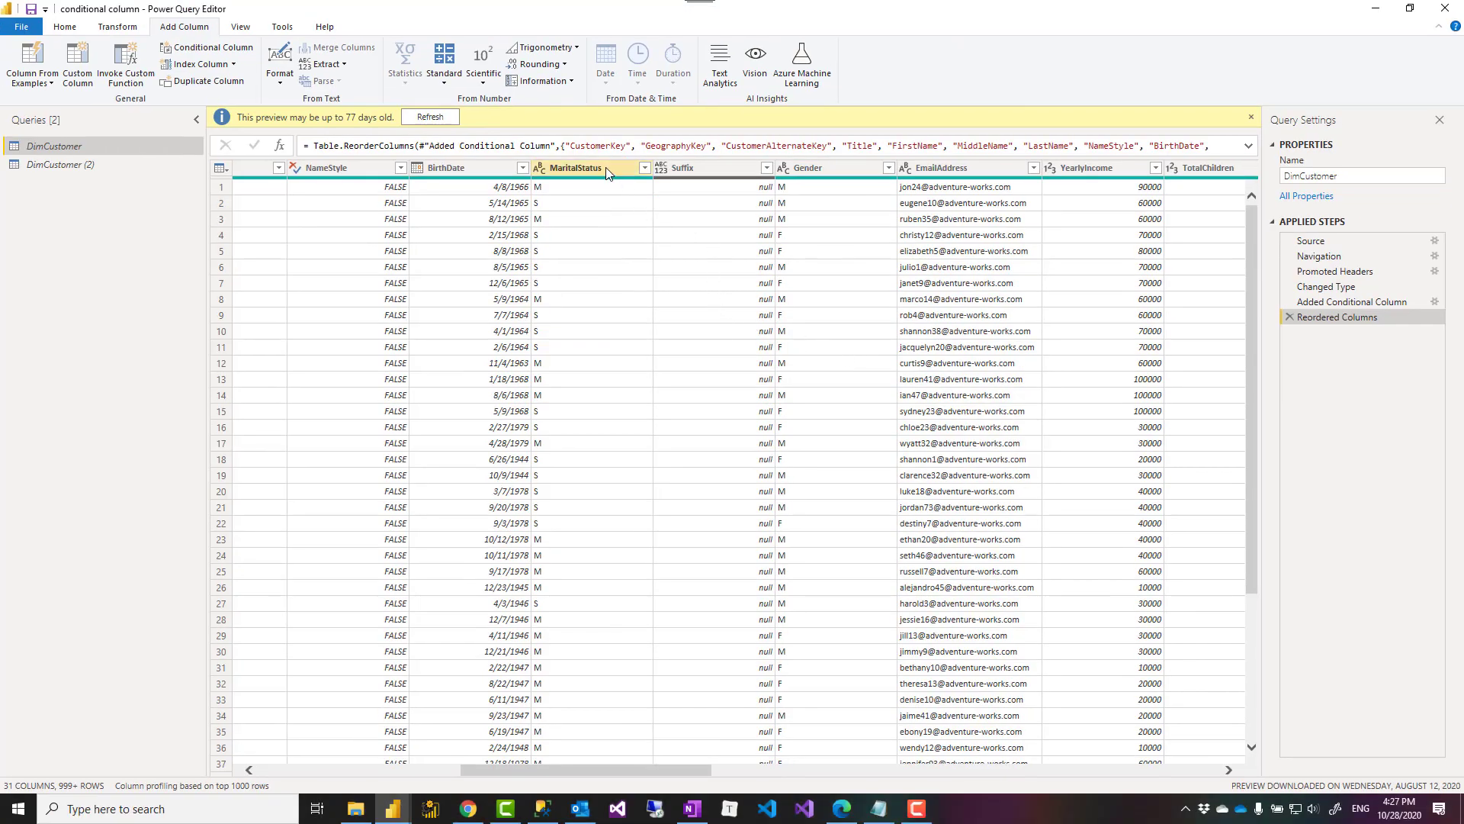
left_click(823, 169, "ctrl")
Use Remove Other Columns so DimCustomer keeps only MaritalStatus and Gender.
right_click(857, 168)
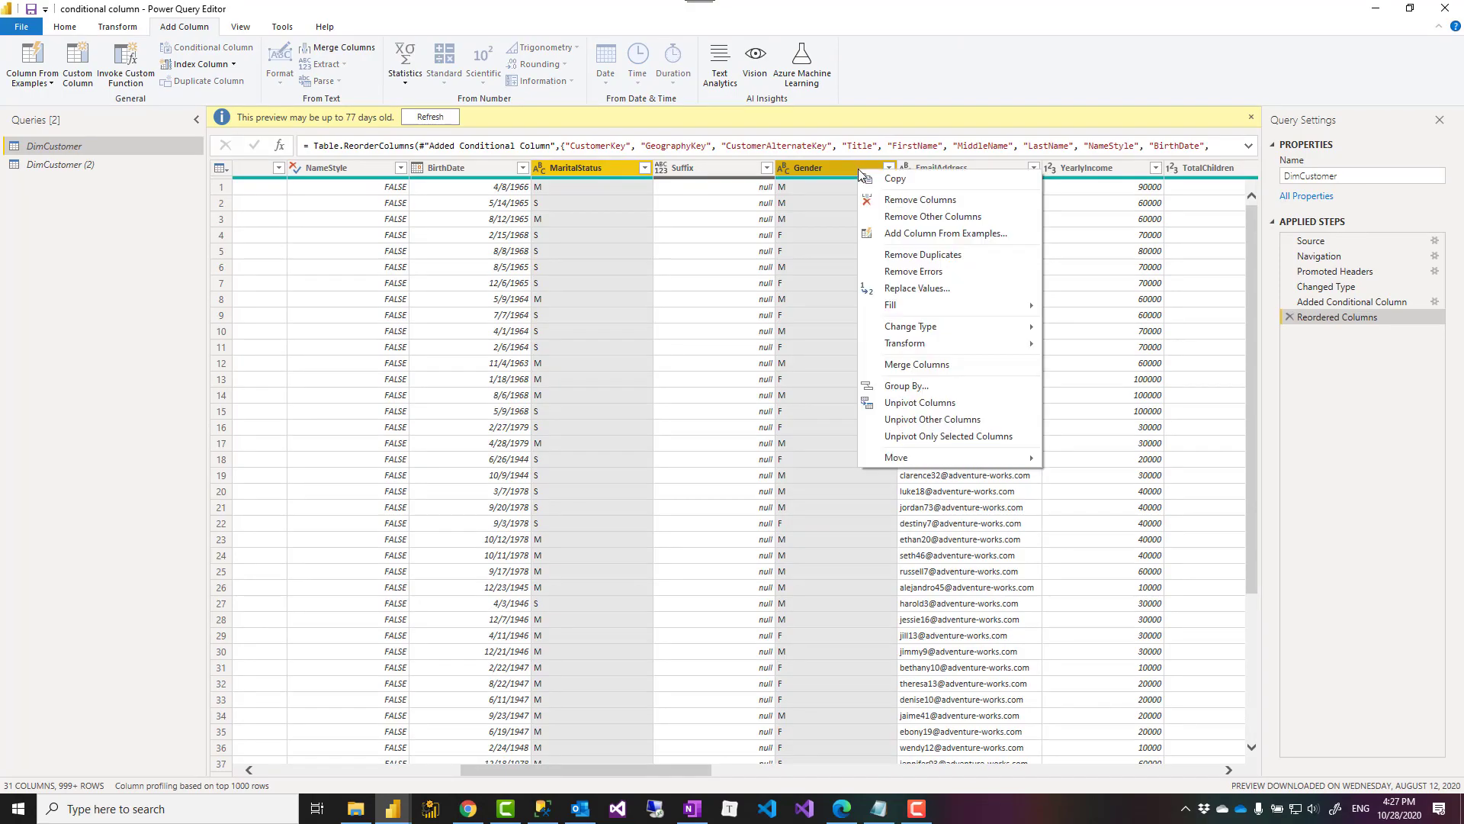
left_click(897, 218)
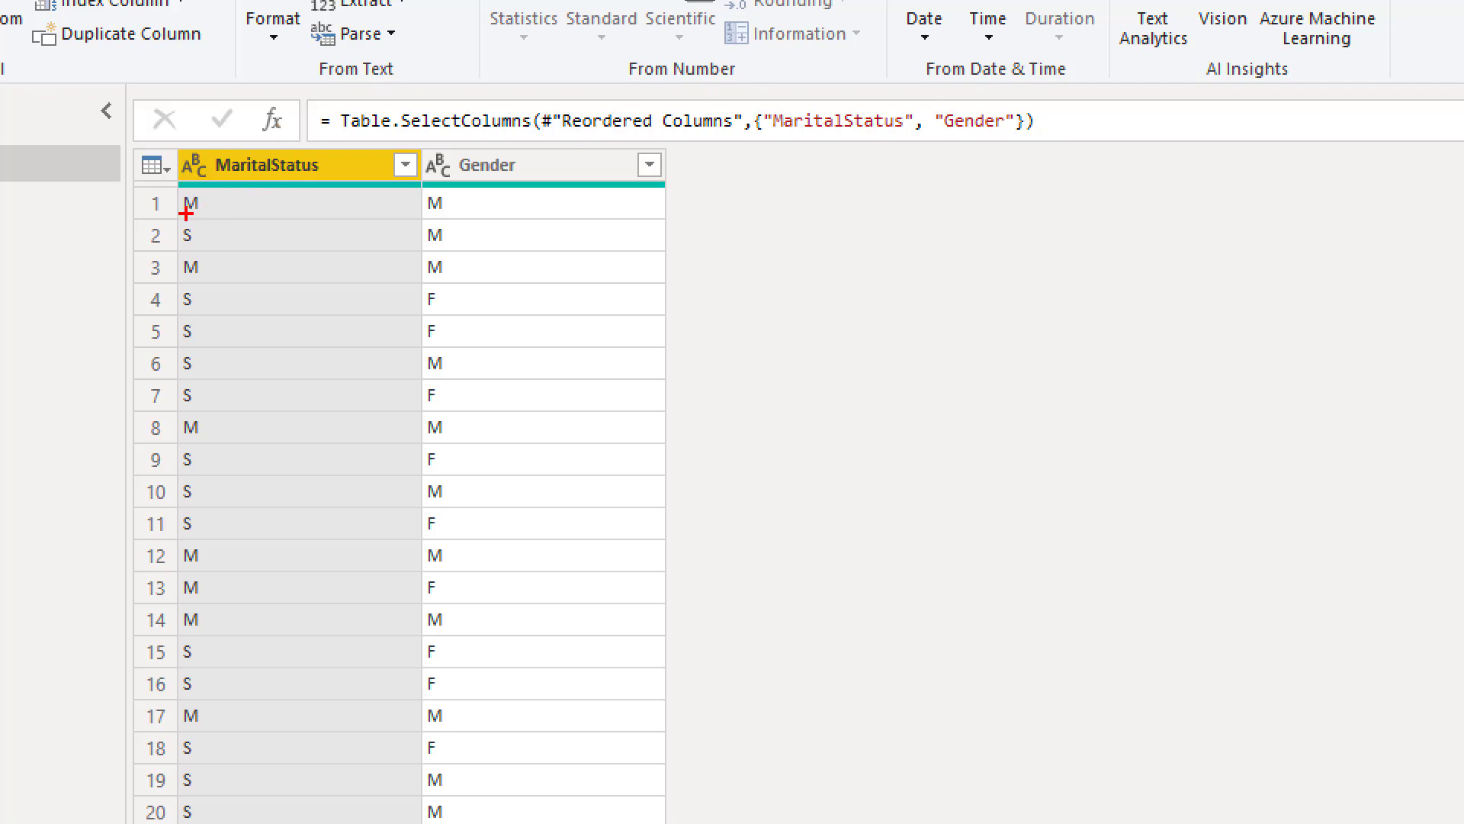
left_click_drag(175, 214, 210, 216)
left_click_drag(441, 214, 458, 215)
mouse_move(782, 151)
left_mouse_down()
mouse_move(781, 185)
mouse_move(807, 152)
left_mouse_up()
left_click_drag(744, 226, 769, 203)
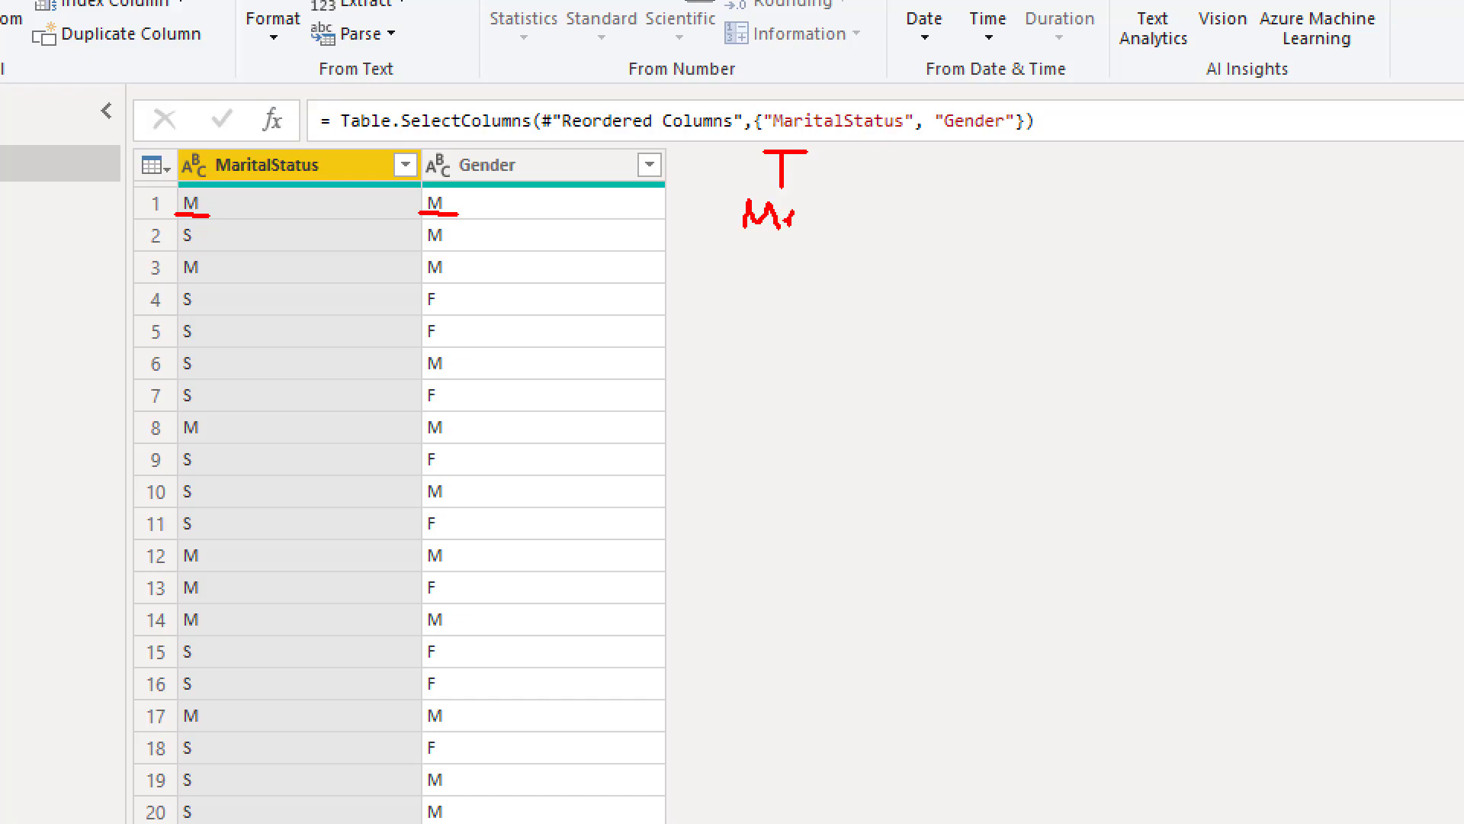
left_click(801, 223)
left_click_drag(422, 252, 464, 252)
left_click_drag(438, 313, 368, 313)
mouse_move(762, 322)
left_mouse_down()
mouse_move(783, 286)
mouse_move(842, 281)
left_mouse_up()
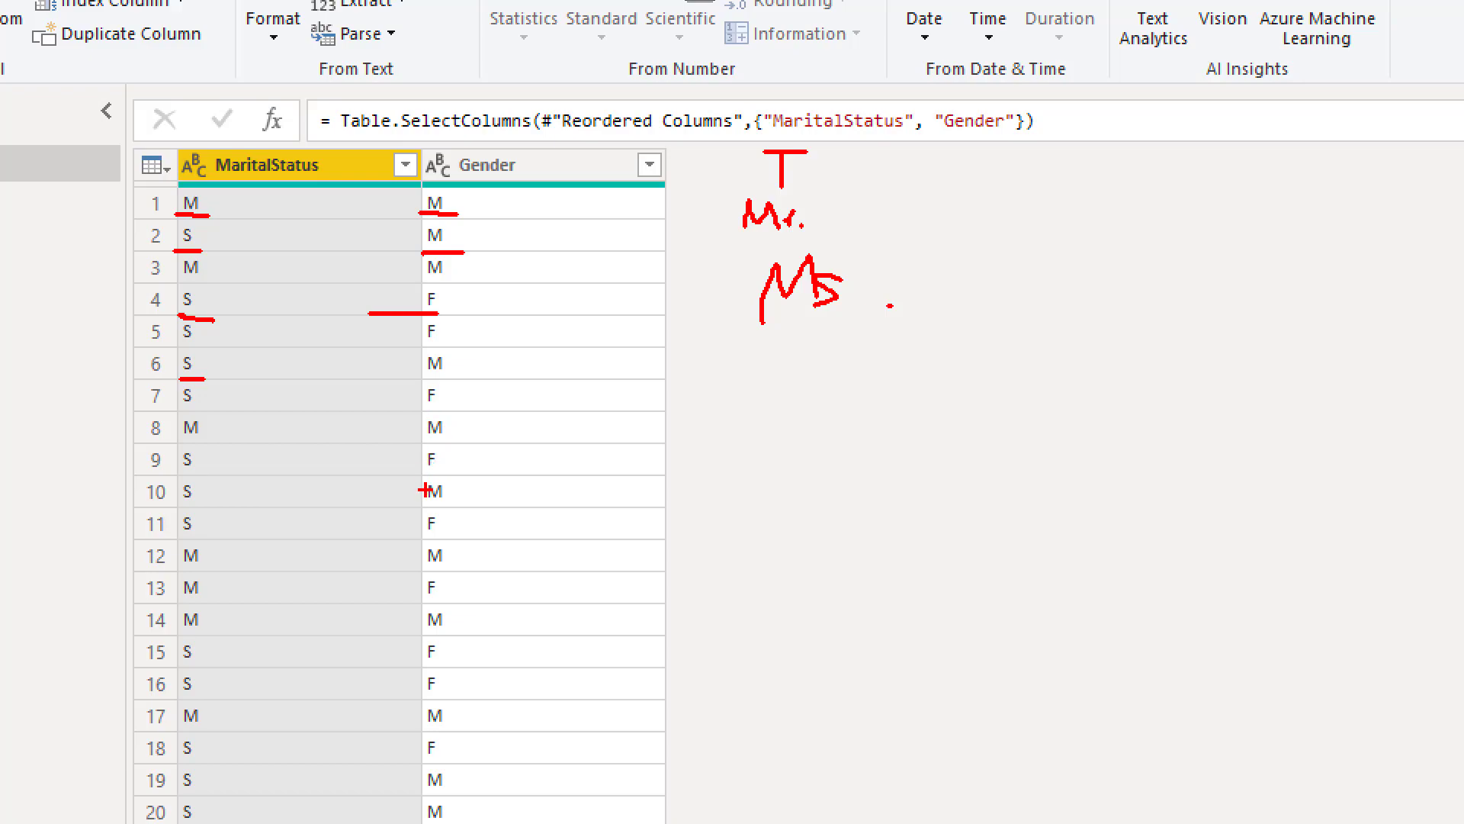
mouse_move(424, 598)
left_mouse_down()
mouse_move(450, 596)
mouse_move(170, 602)
left_mouse_up()
mouse_move(782, 592)
left_mouse_down()
mouse_move(777, 610)
mouse_move(818, 577)
mouse_move(852, 614)
mouse_move(867, 593)
mouse_move(894, 621)
mouse_move(881, 624)
left_mouse_up()
left_click(916, 624)
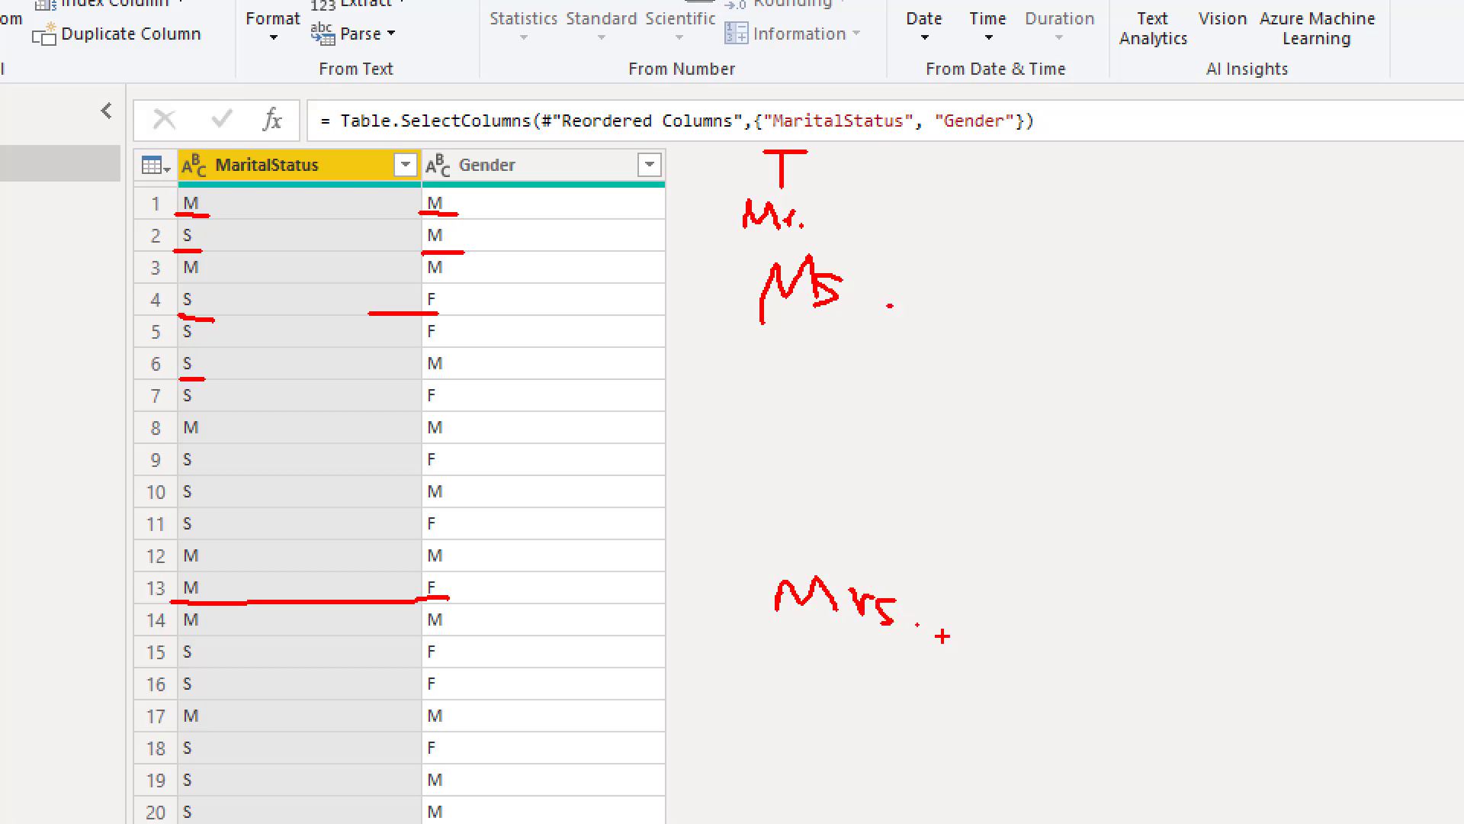
key("Escape")
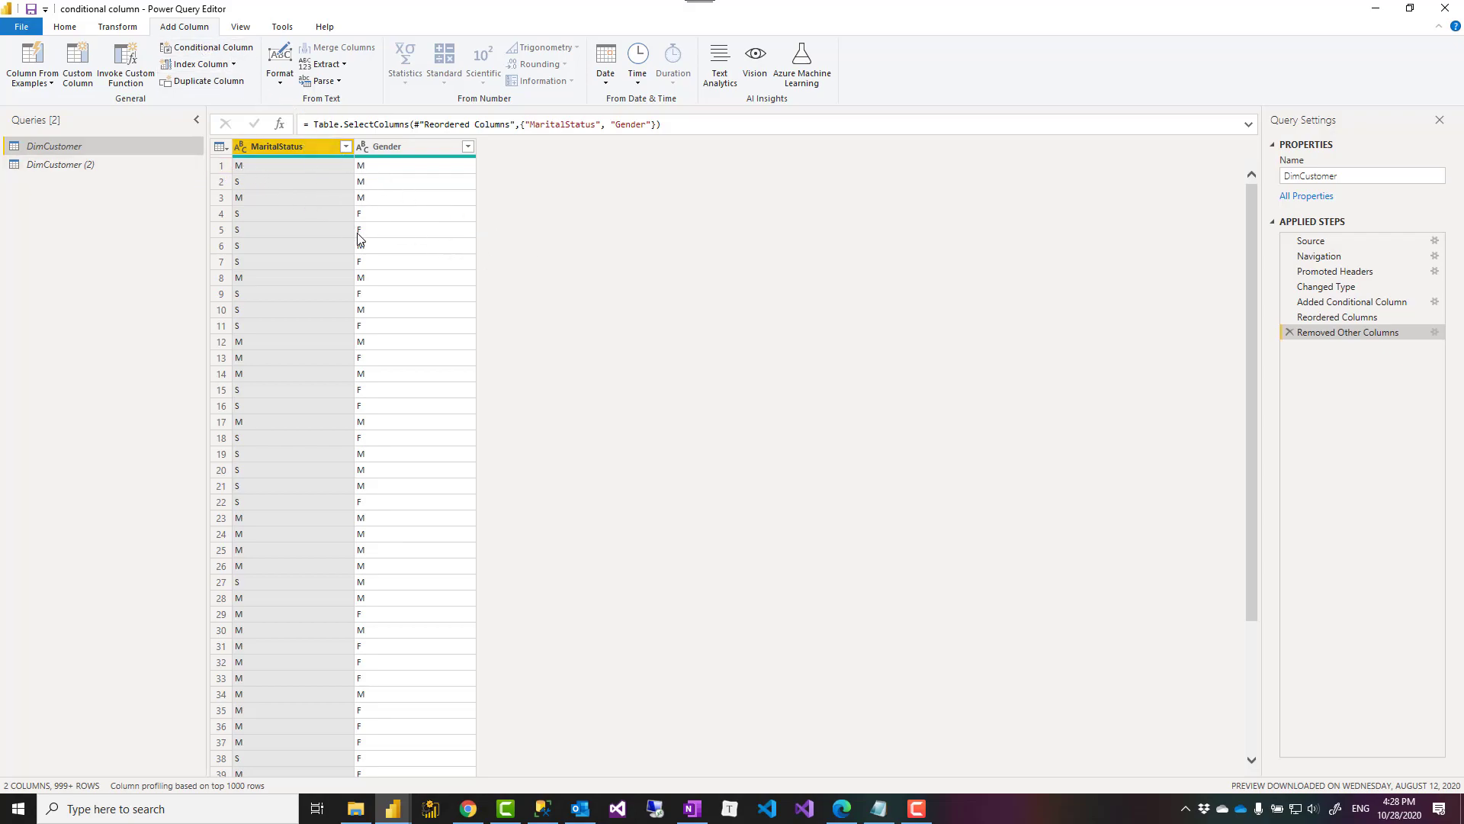
Select the Gender column and start a new conditional column.
left_click(398, 149)
left_click(322, 152)
left_click(409, 152)
left_click(306, 150)
left_click(413, 153)
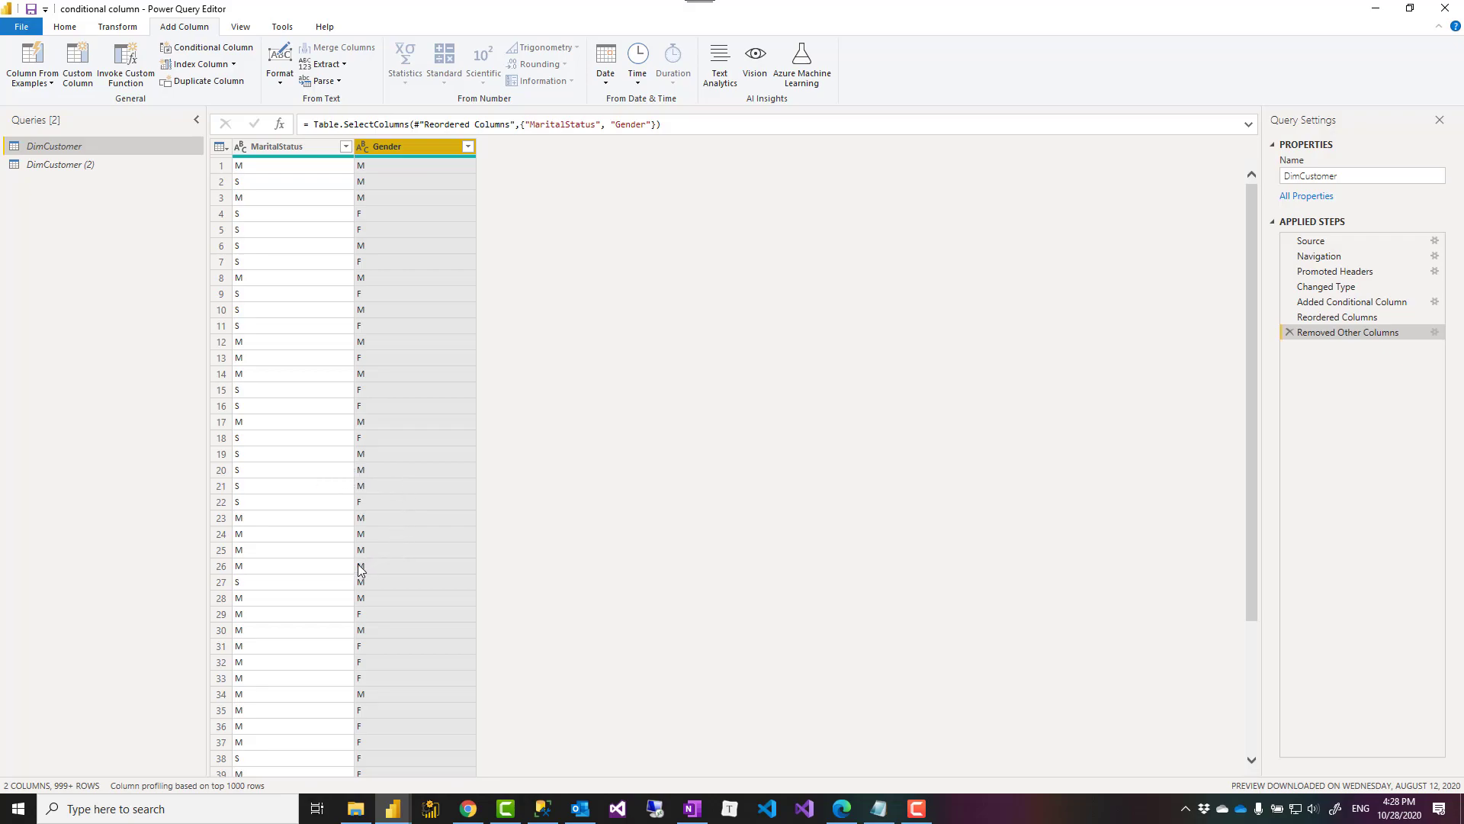
left_click(211, 52)
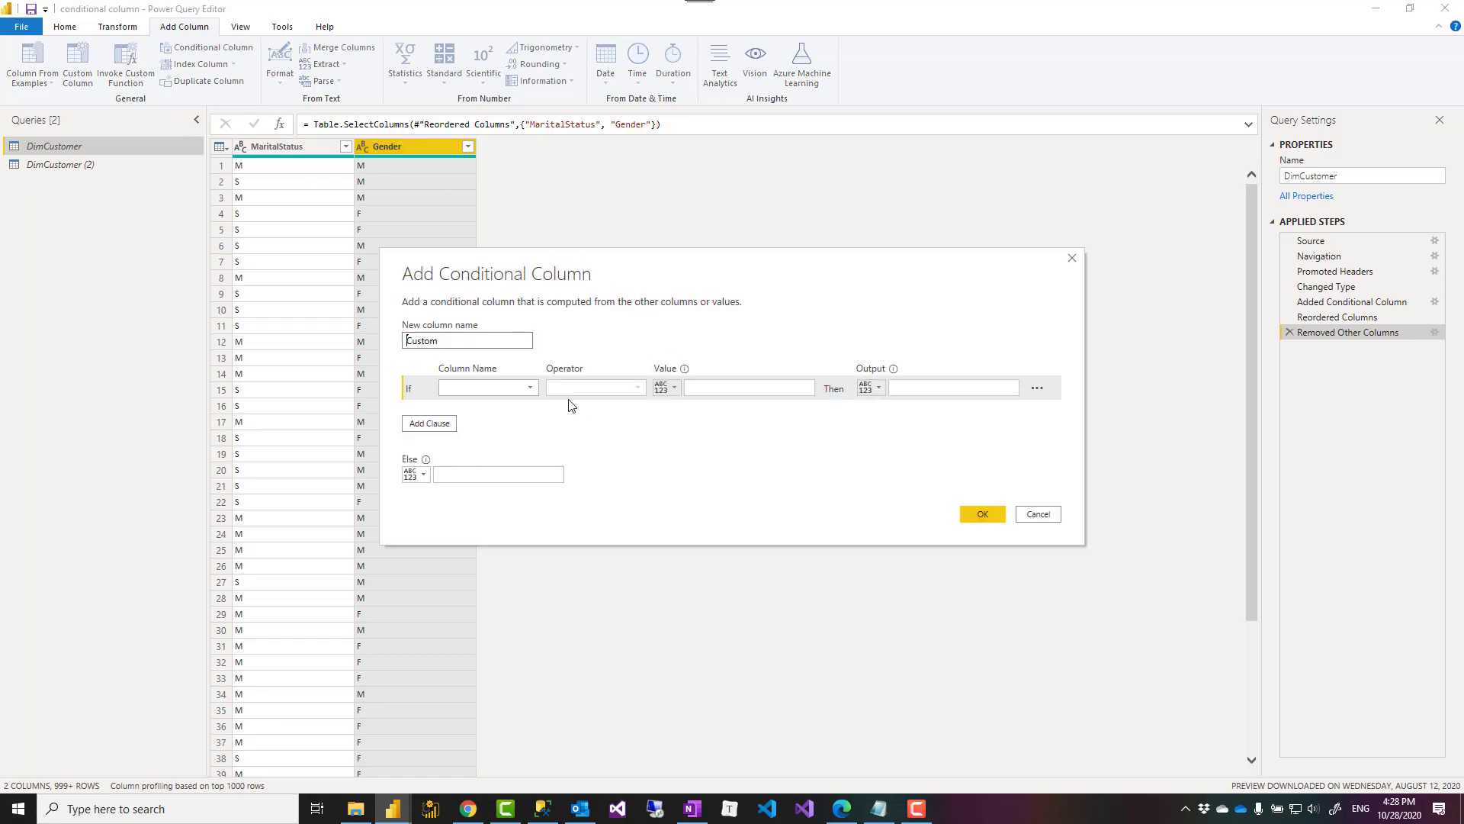
Name the new conditional column Title and look over its column and condition options.
double_click(433, 340)
type("Title")
left_click(532, 389)
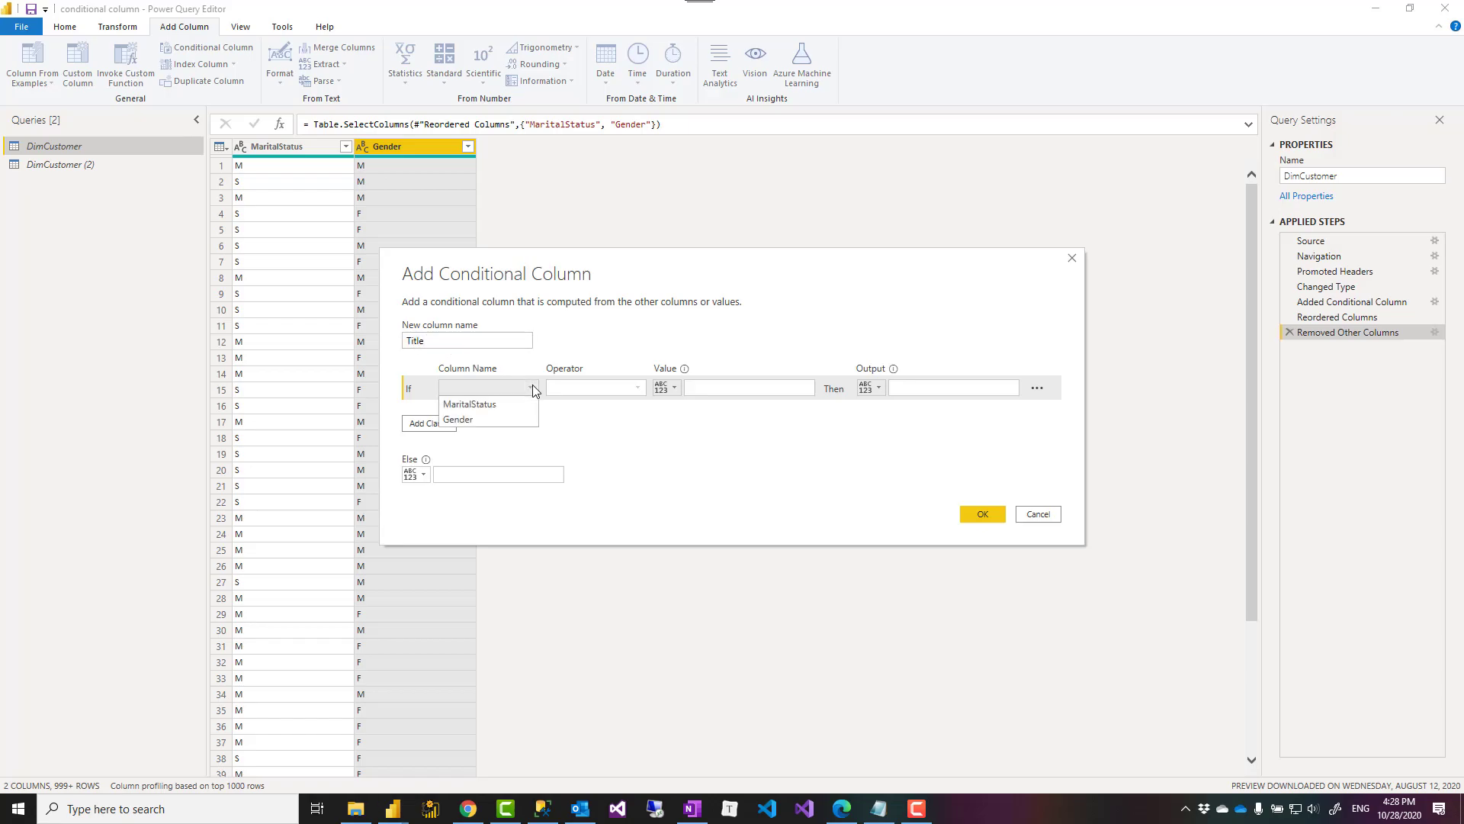
left_click(628, 316)
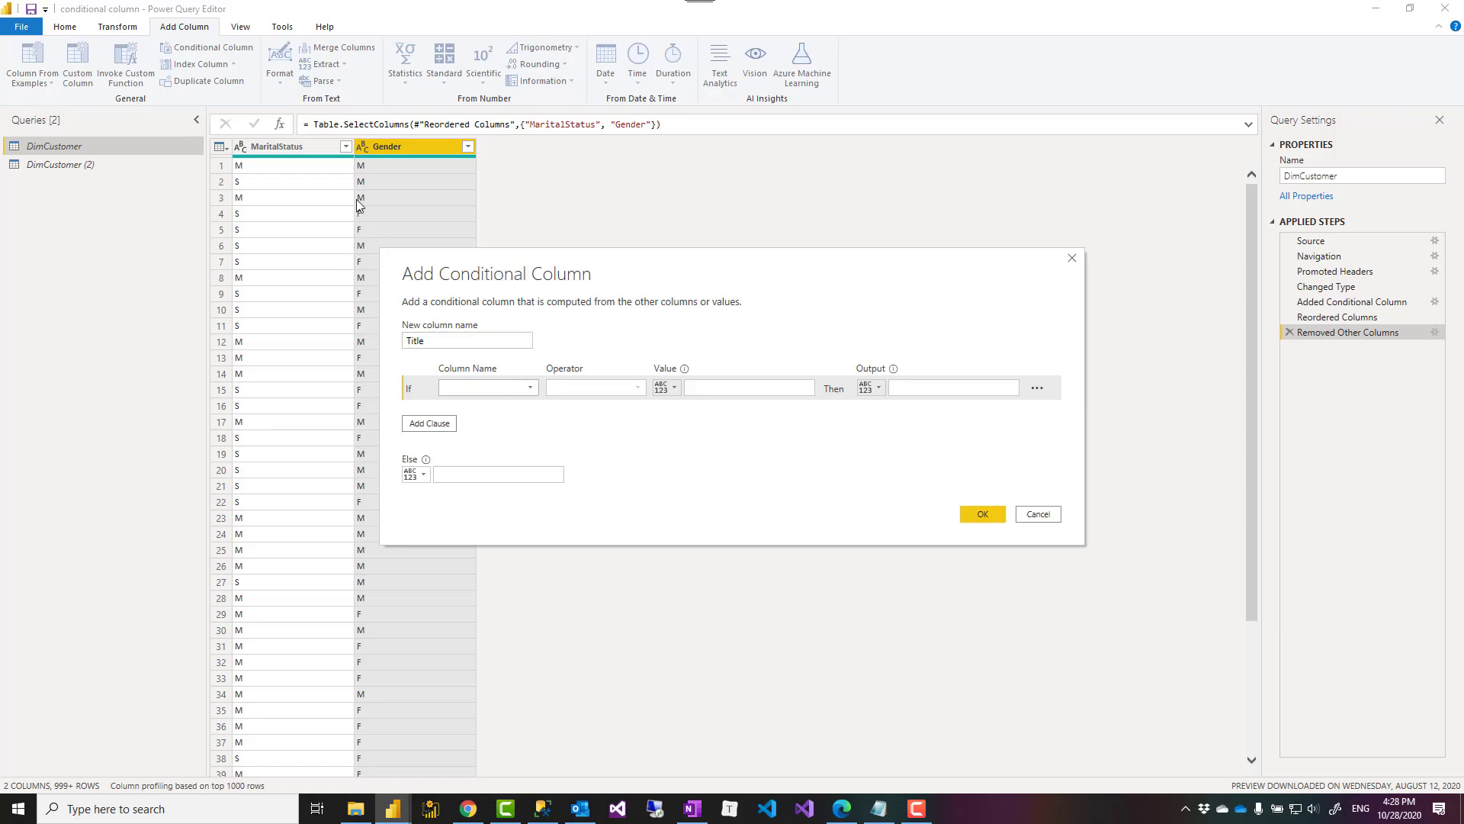
left_click(1038, 389)
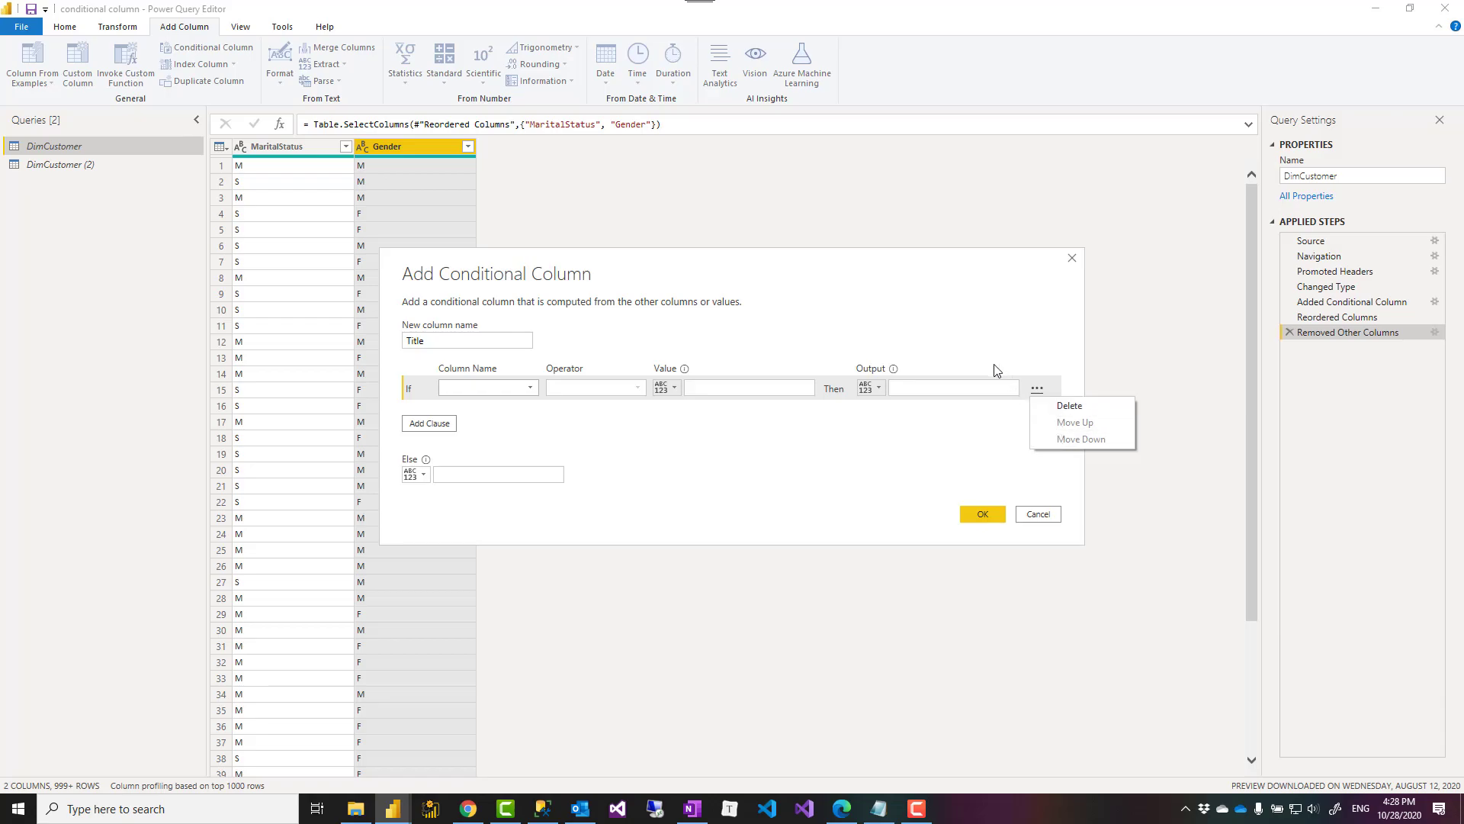
left_click(750, 334)
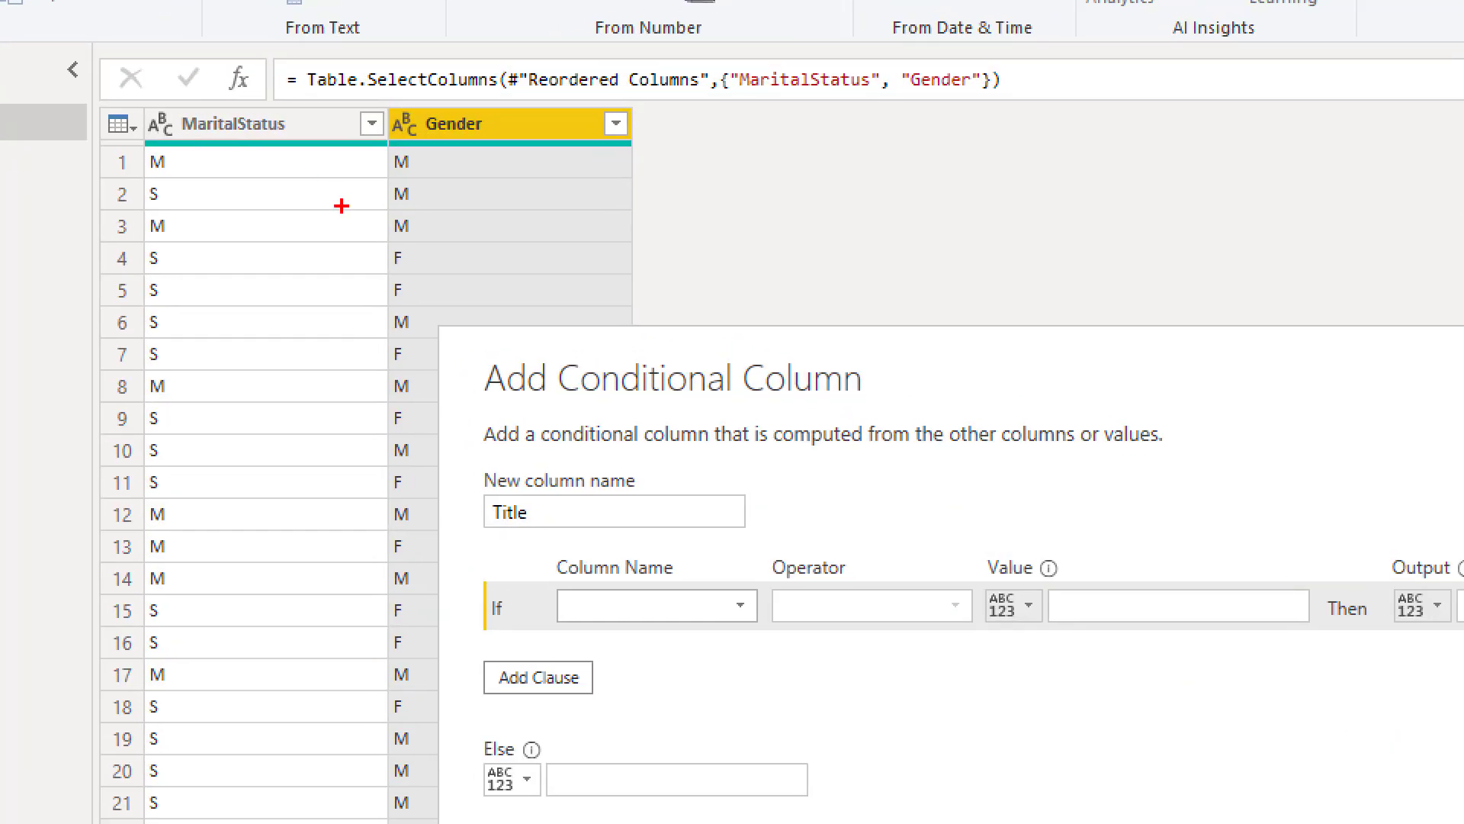
left_click_drag(383, 146, 425, 212)
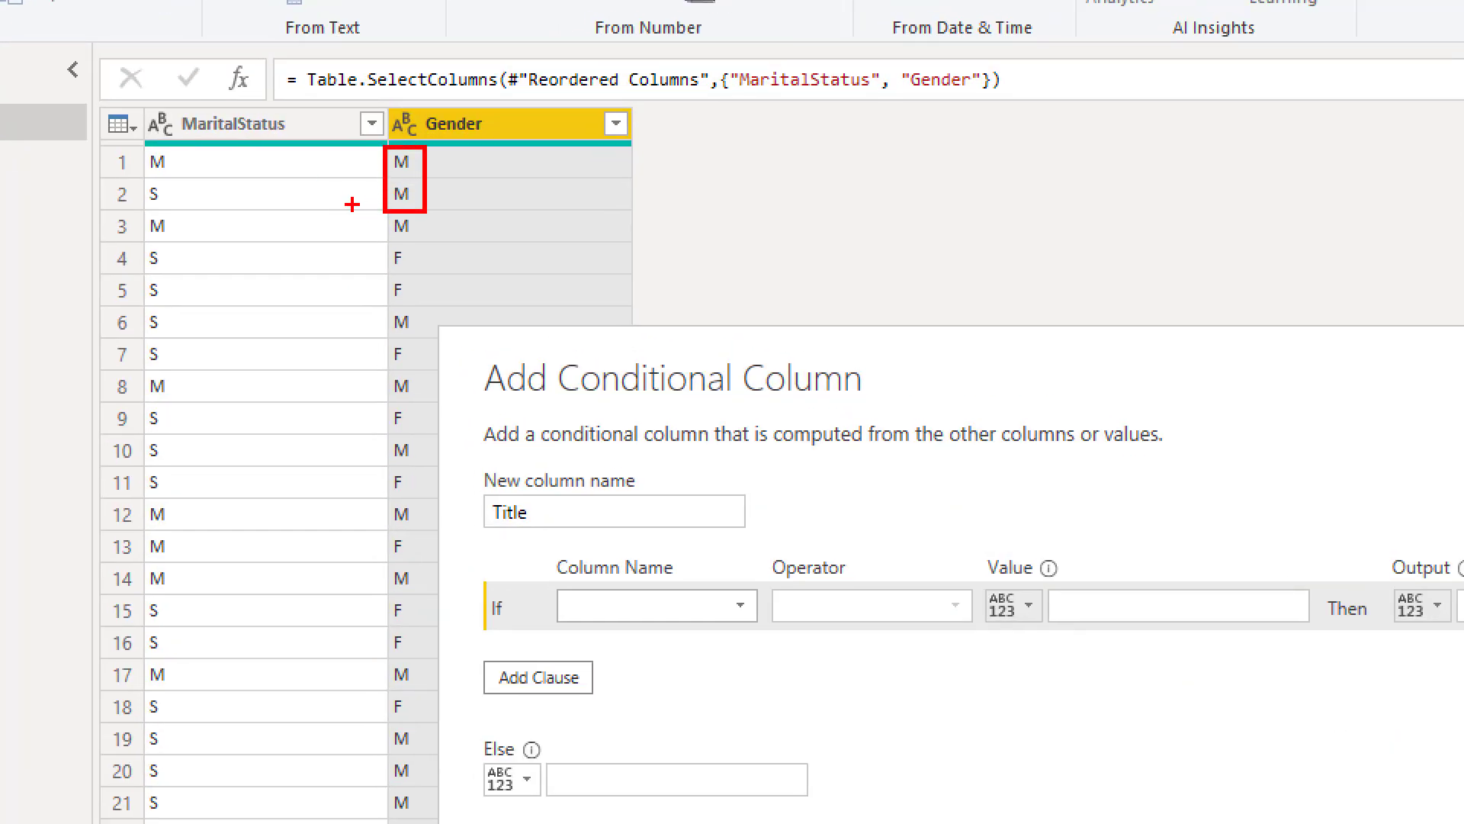
left_click_drag(171, 155, 183, 203)
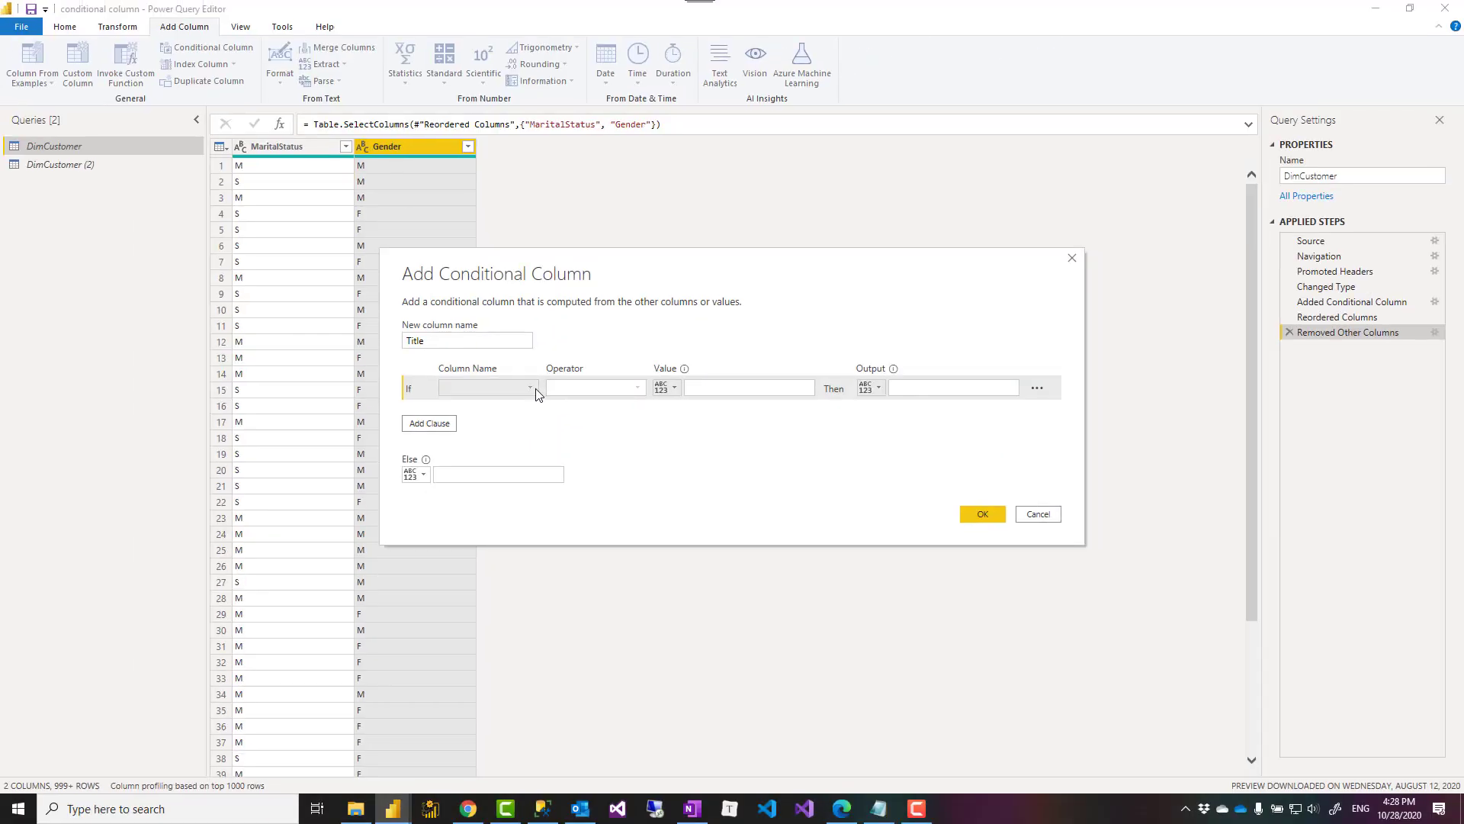
Set the first rule so Gender equals M gives Mr., then add a second clause.
left_click(534, 389)
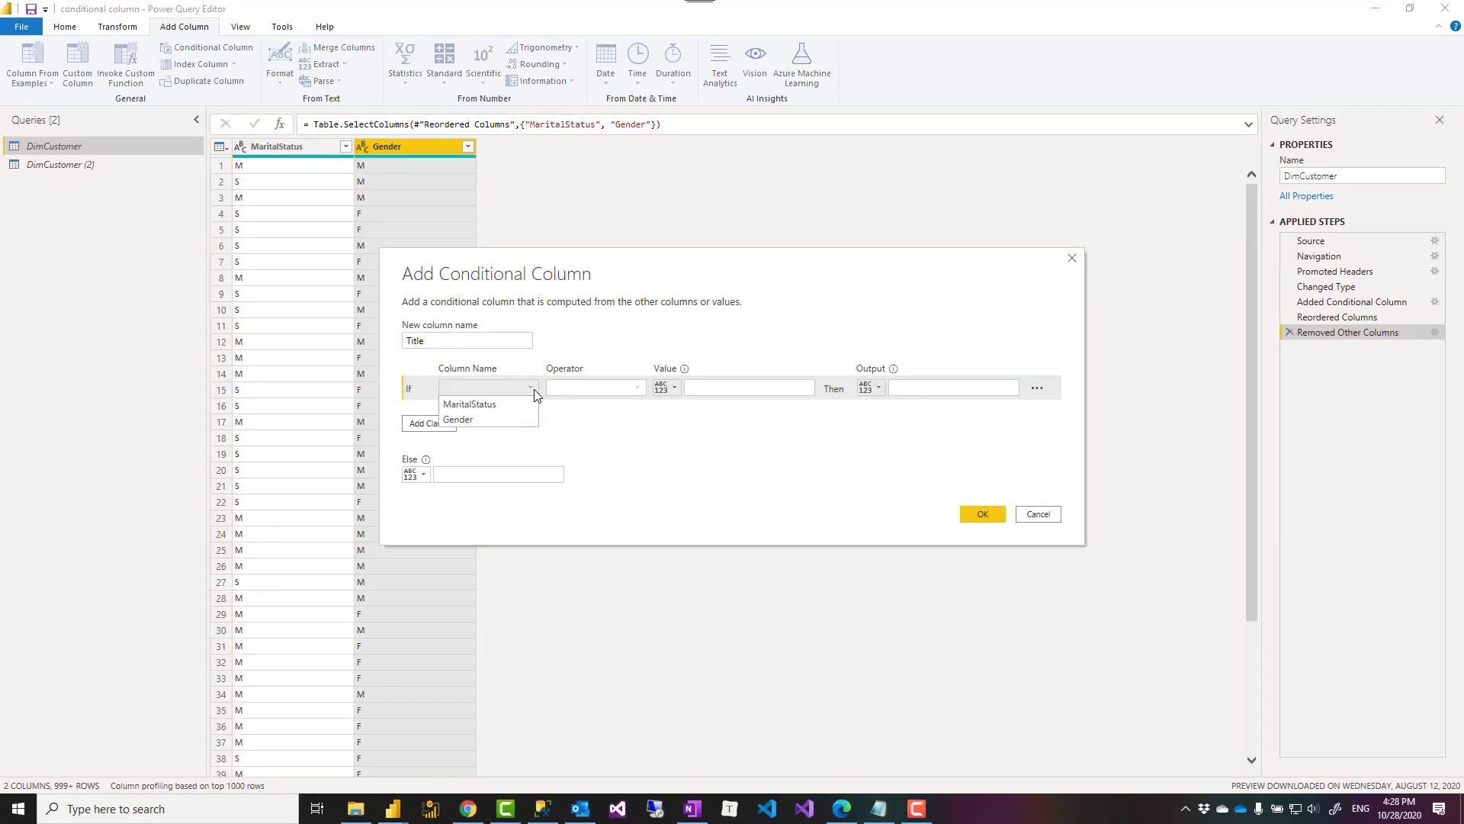
left_click(479, 419)
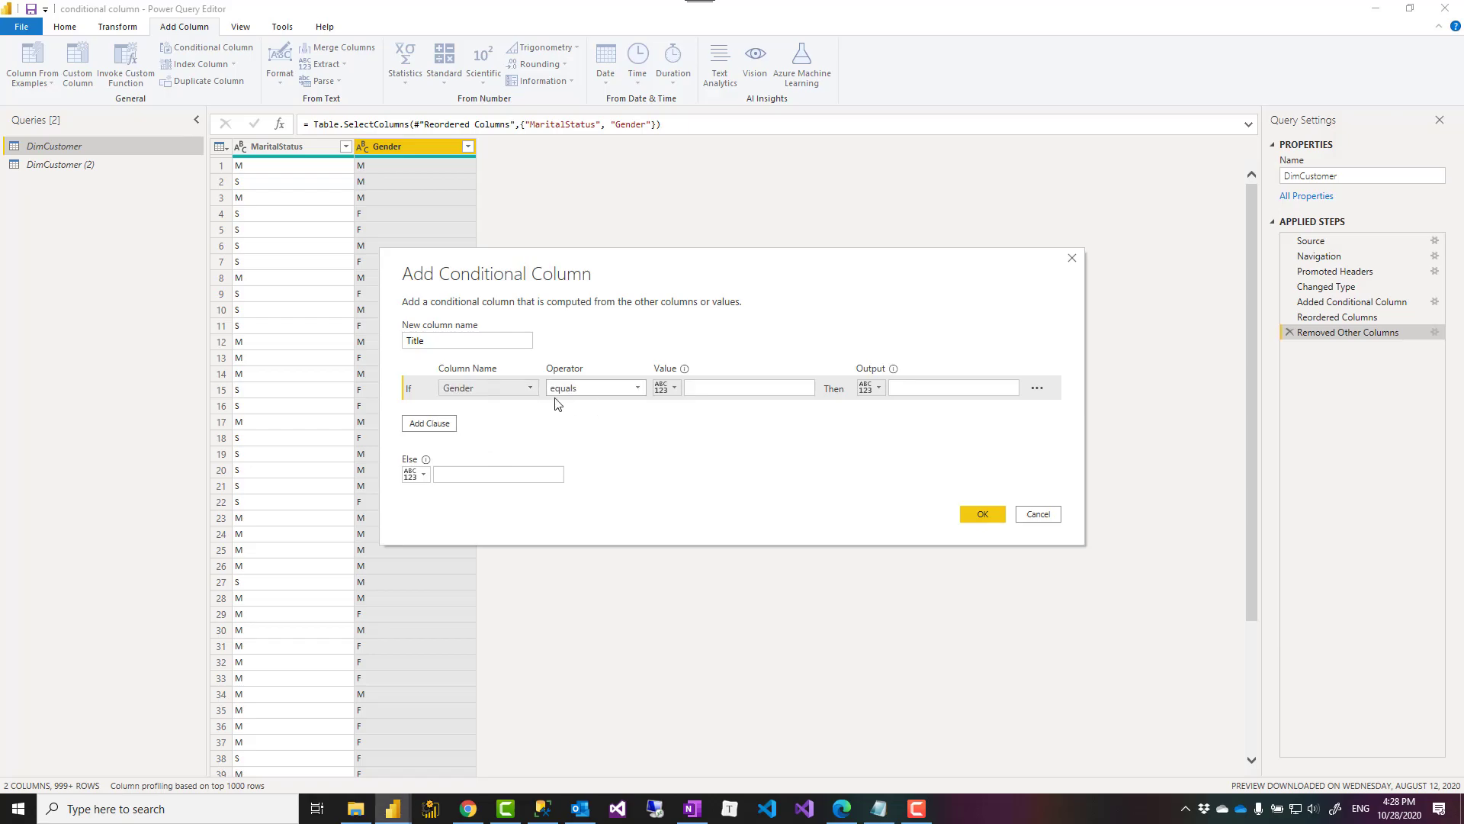
left_click(721, 390)
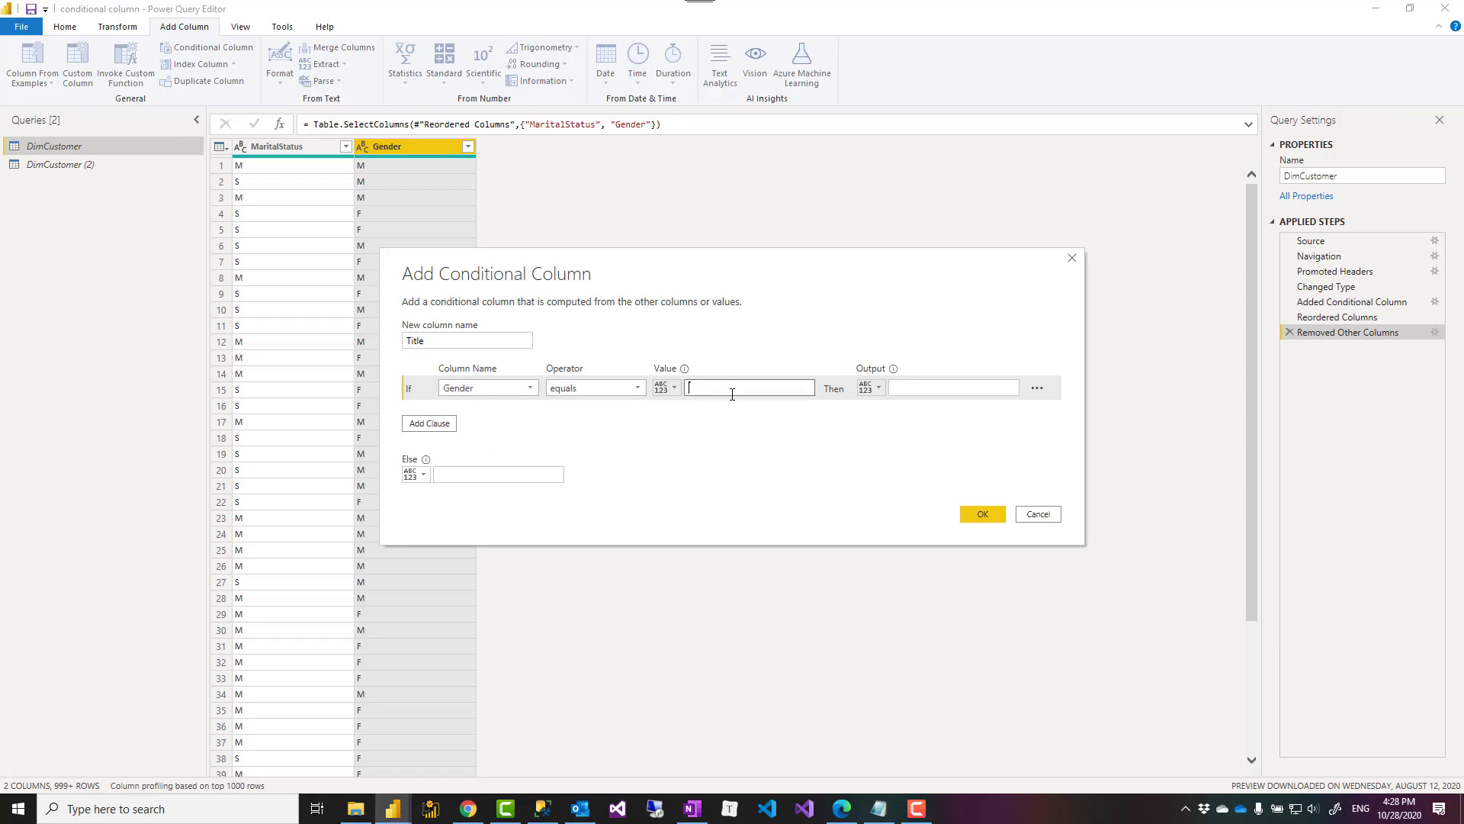
left_click(929, 385)
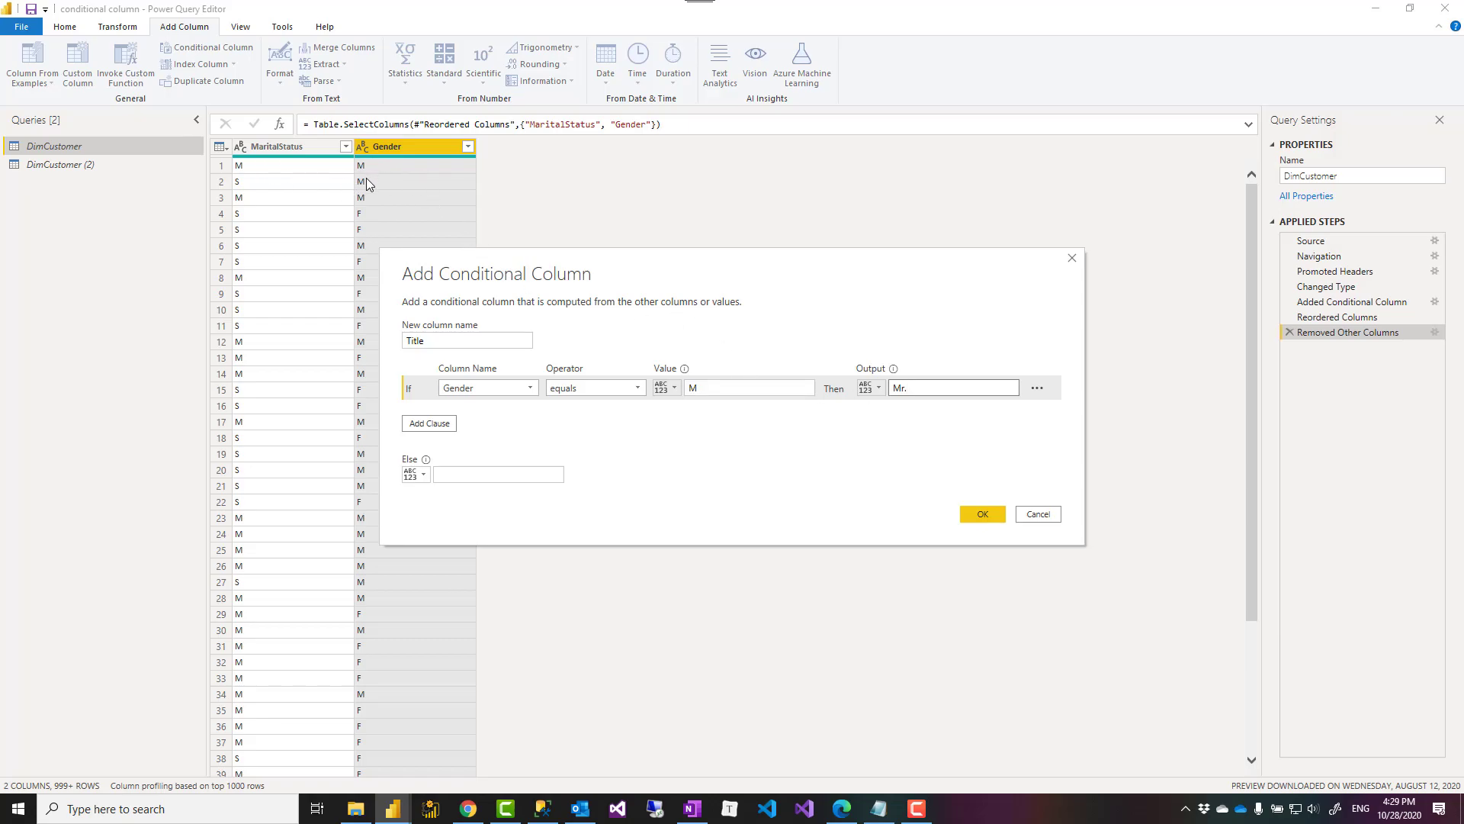
left_click_drag(465, 266, 315, 265)
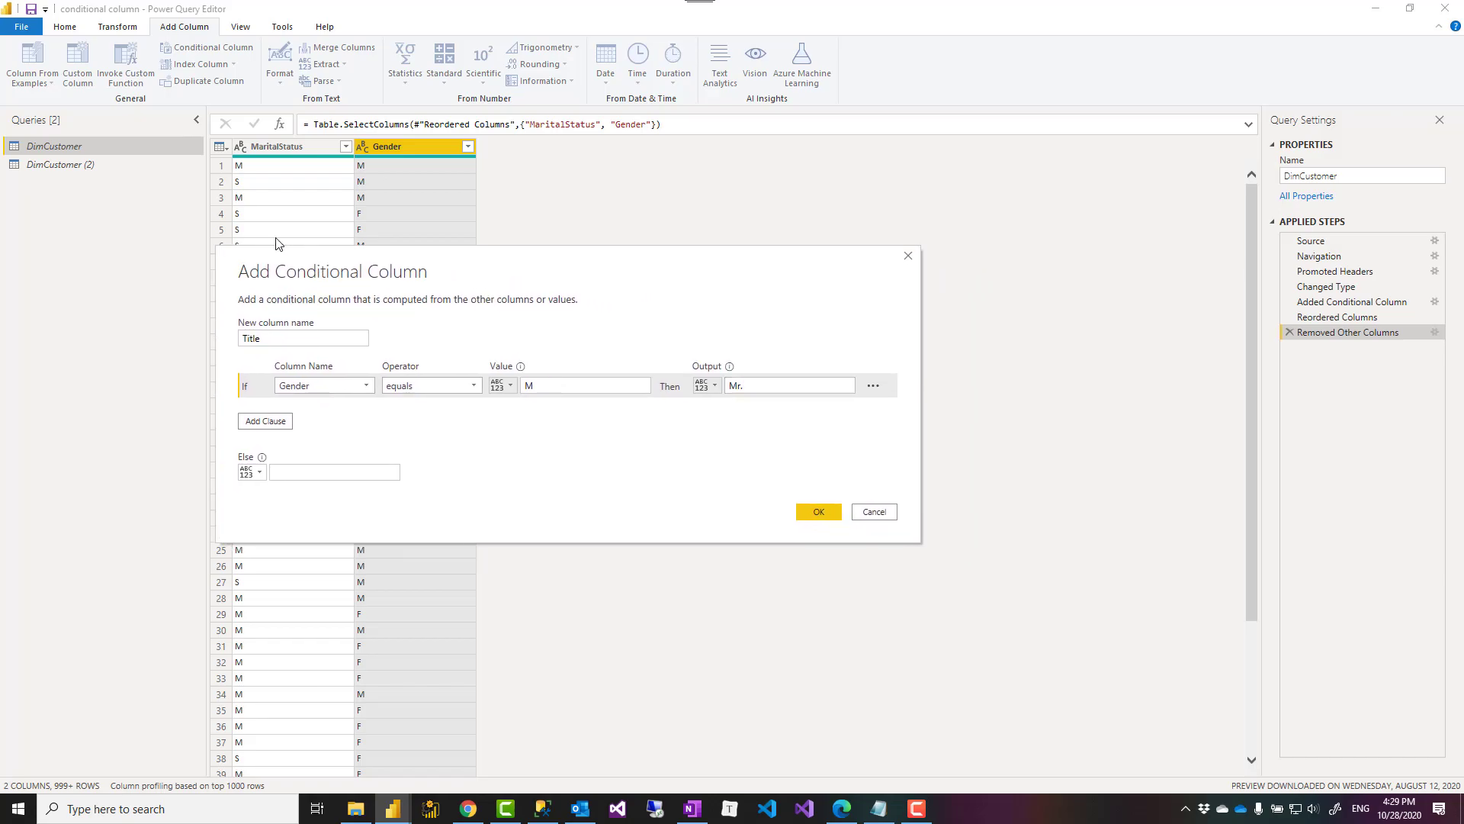
left_click(263, 424)
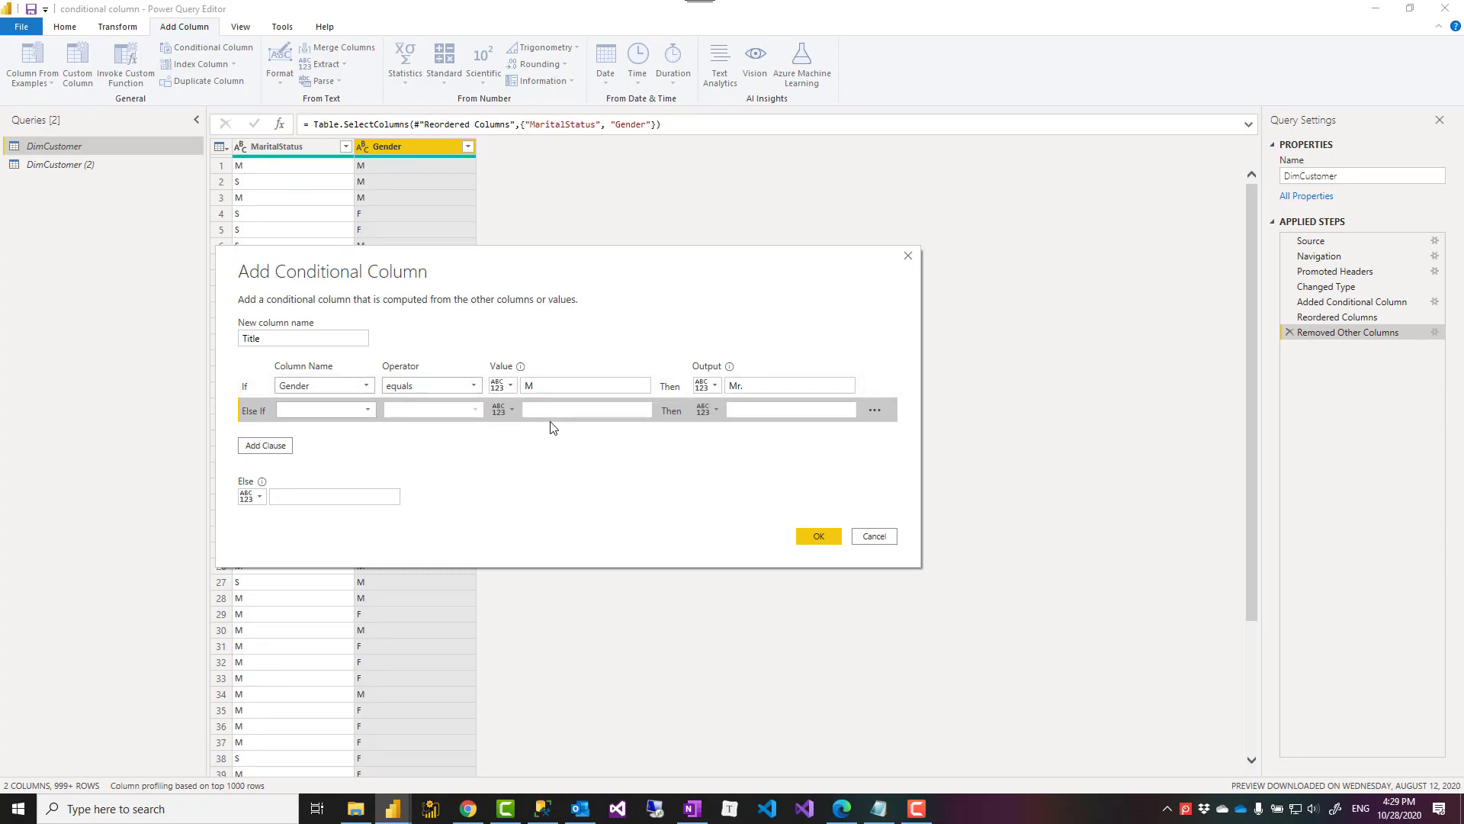
Add the rule MaritalStatus equals married gives Mrs., and set the Else output to Ms.
left_click(369, 412)
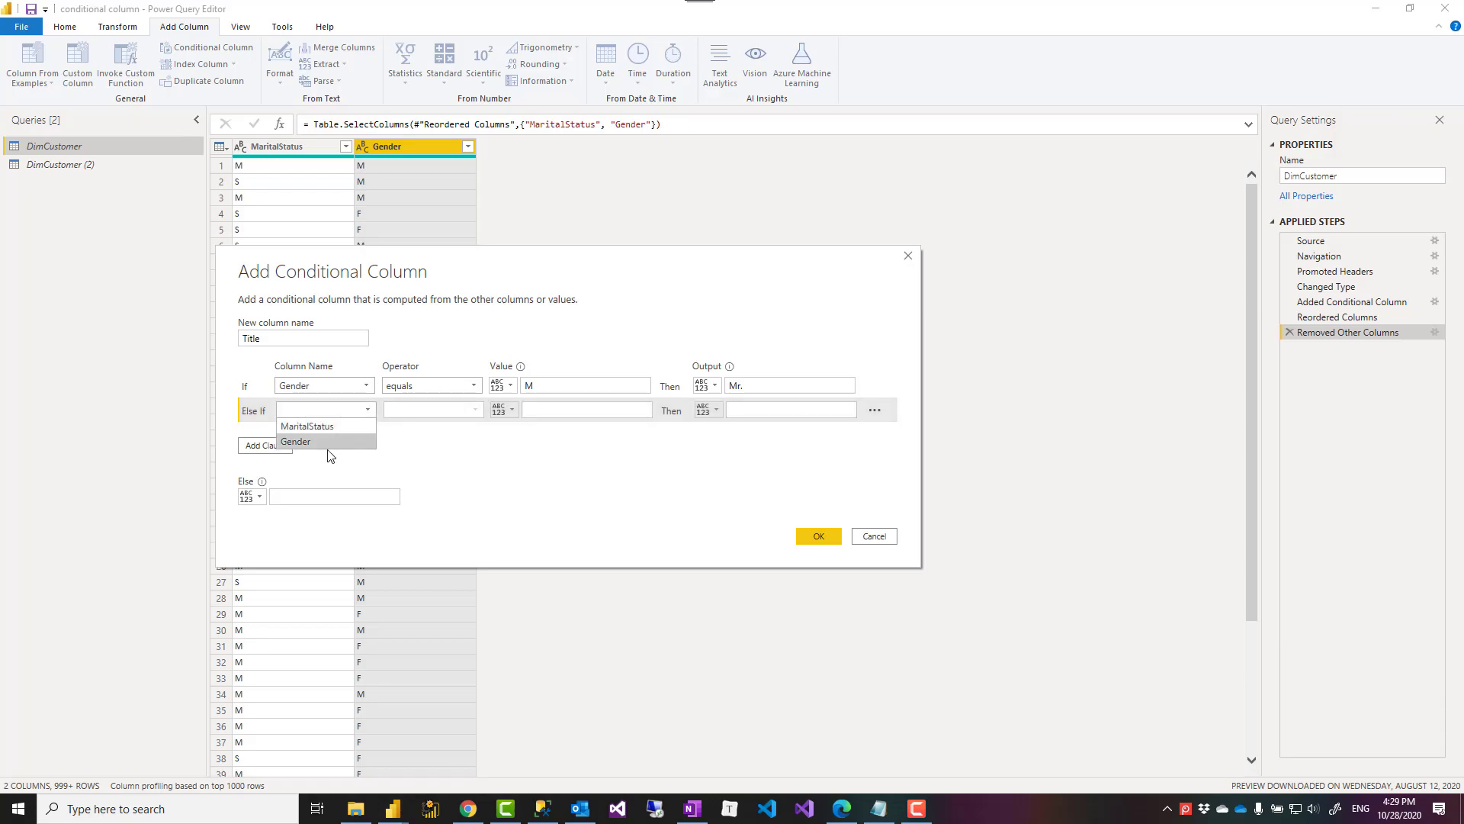
left_click(318, 429)
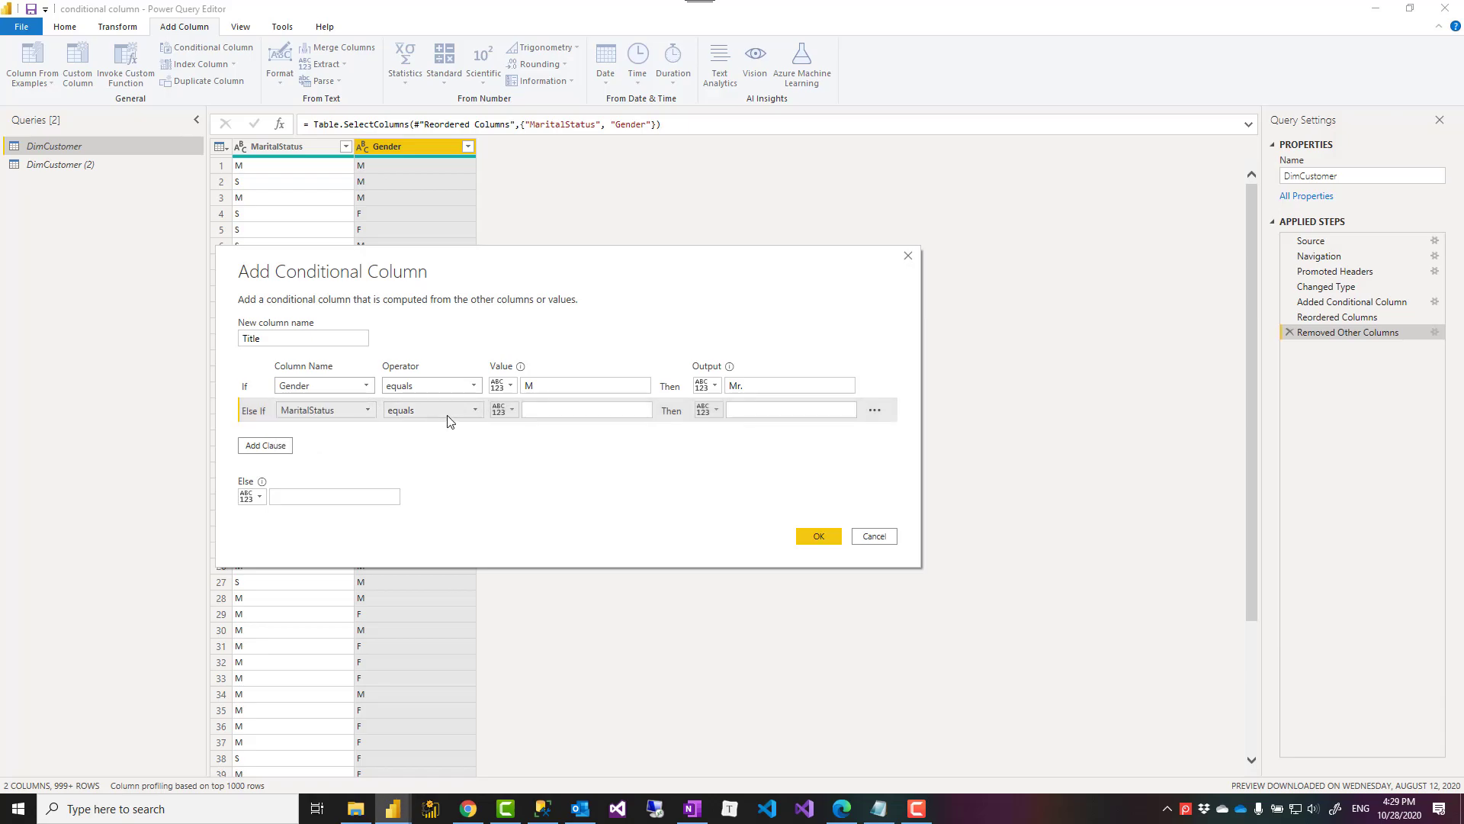
left_click(468, 412)
left_click(468, 412)
left_click(548, 412)
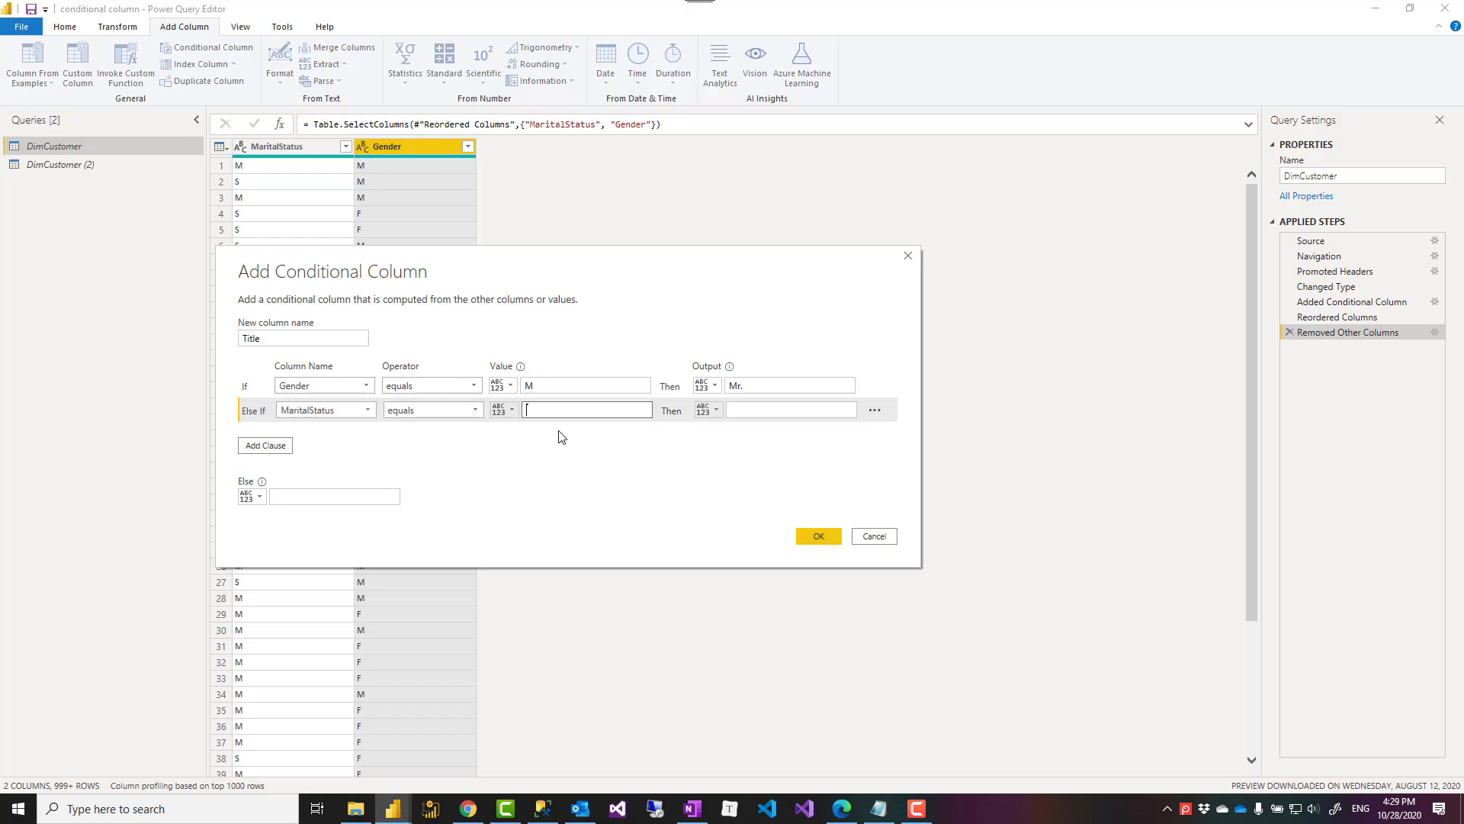
left_click(746, 411)
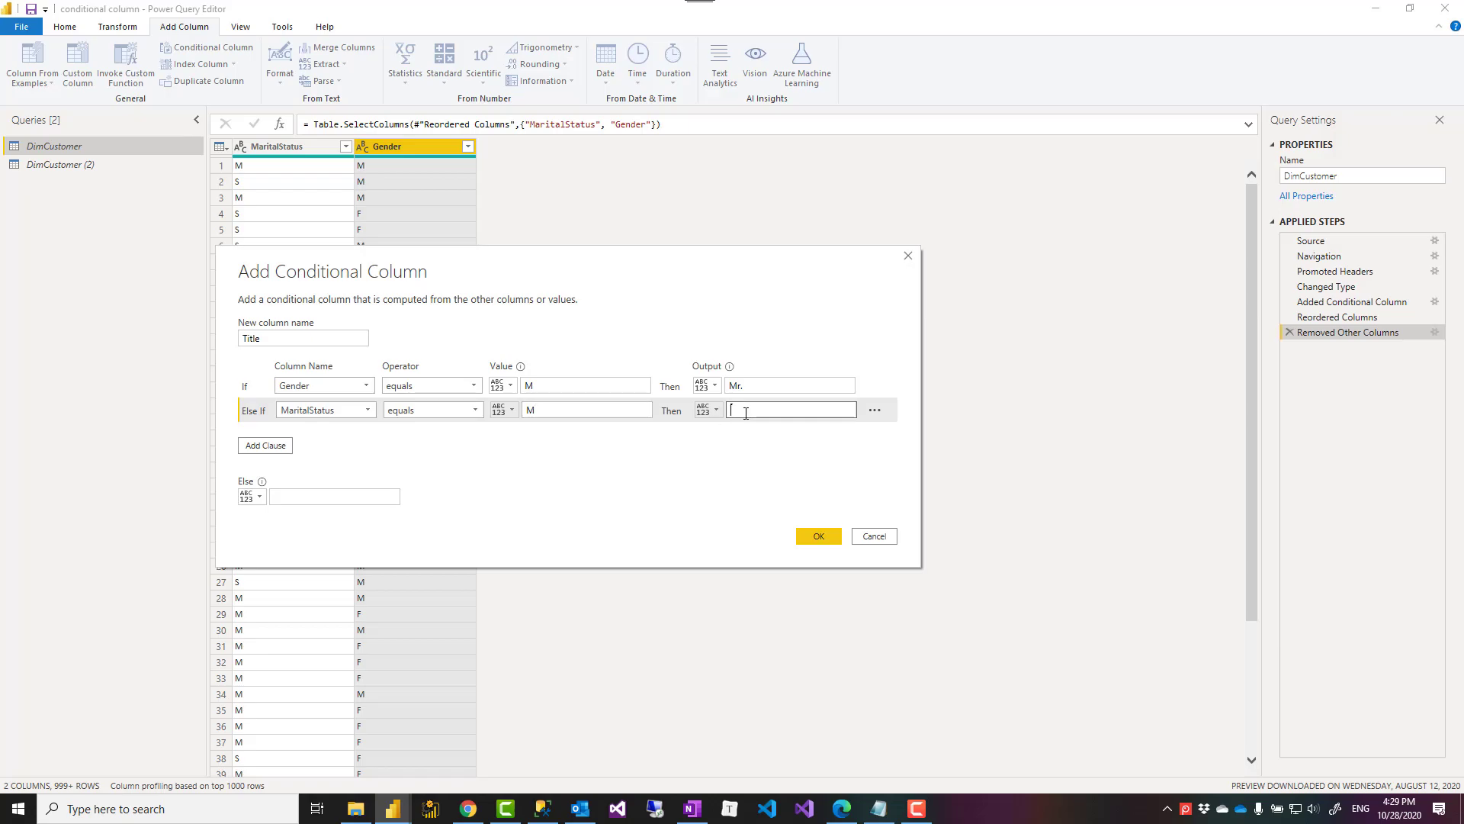
type("Mrs.")
left_click(368, 495)
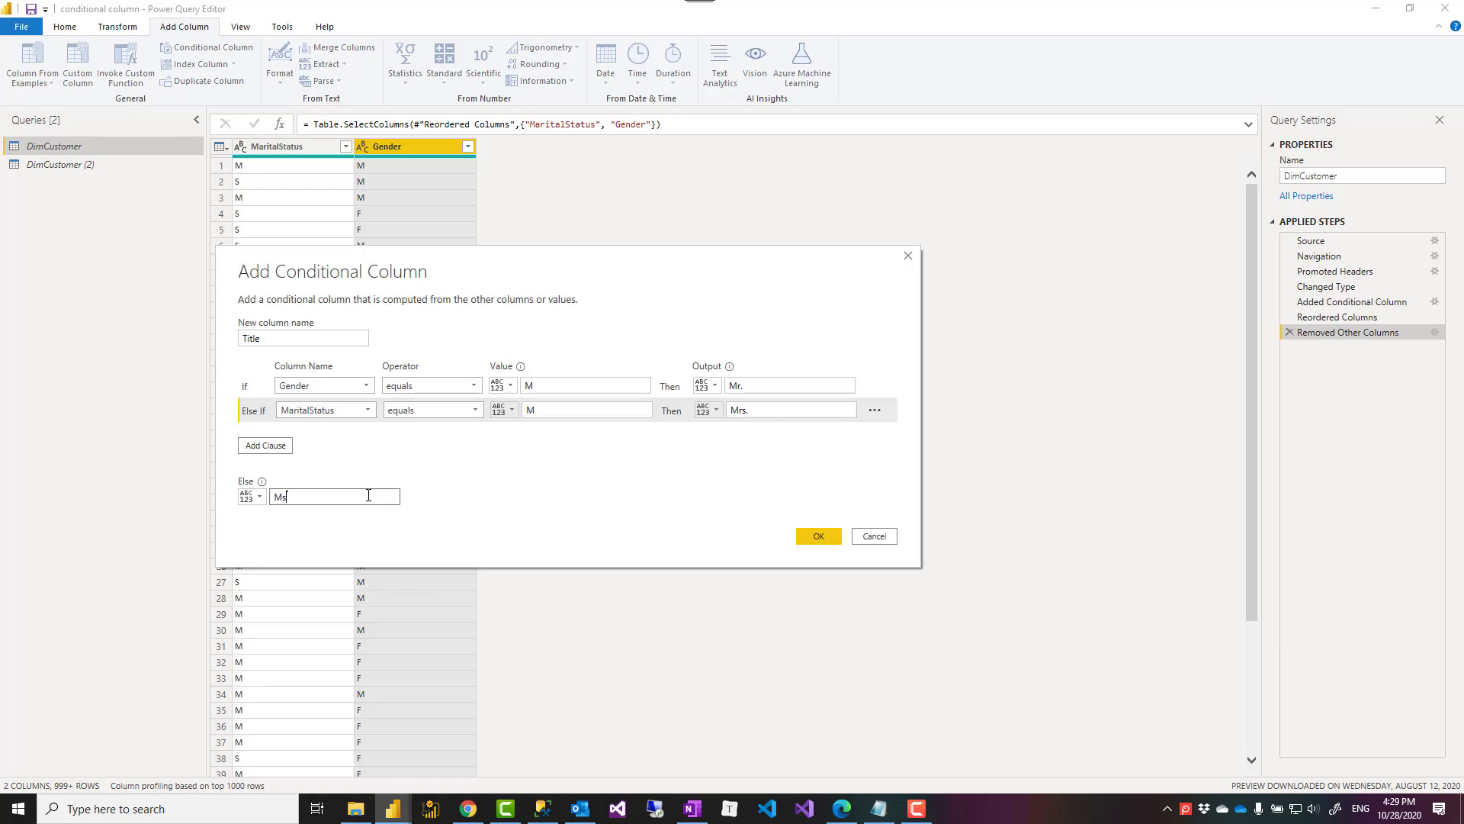
type("Ms.")
Create the Title column showing Mr., Mrs. or Ms. for each customer.
left_click(816, 537)
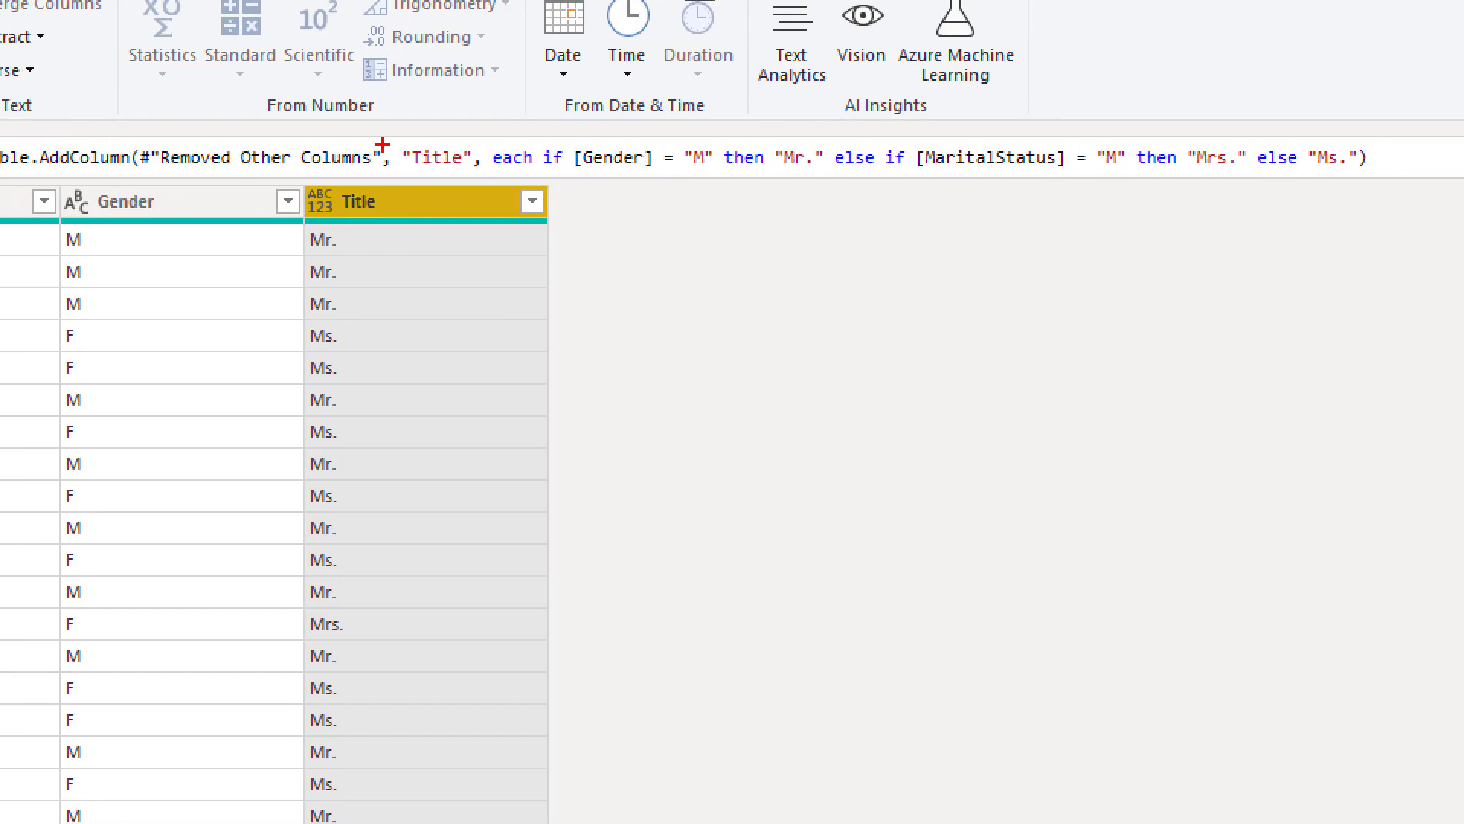
left_click_drag(209, 131, 1377, 181)
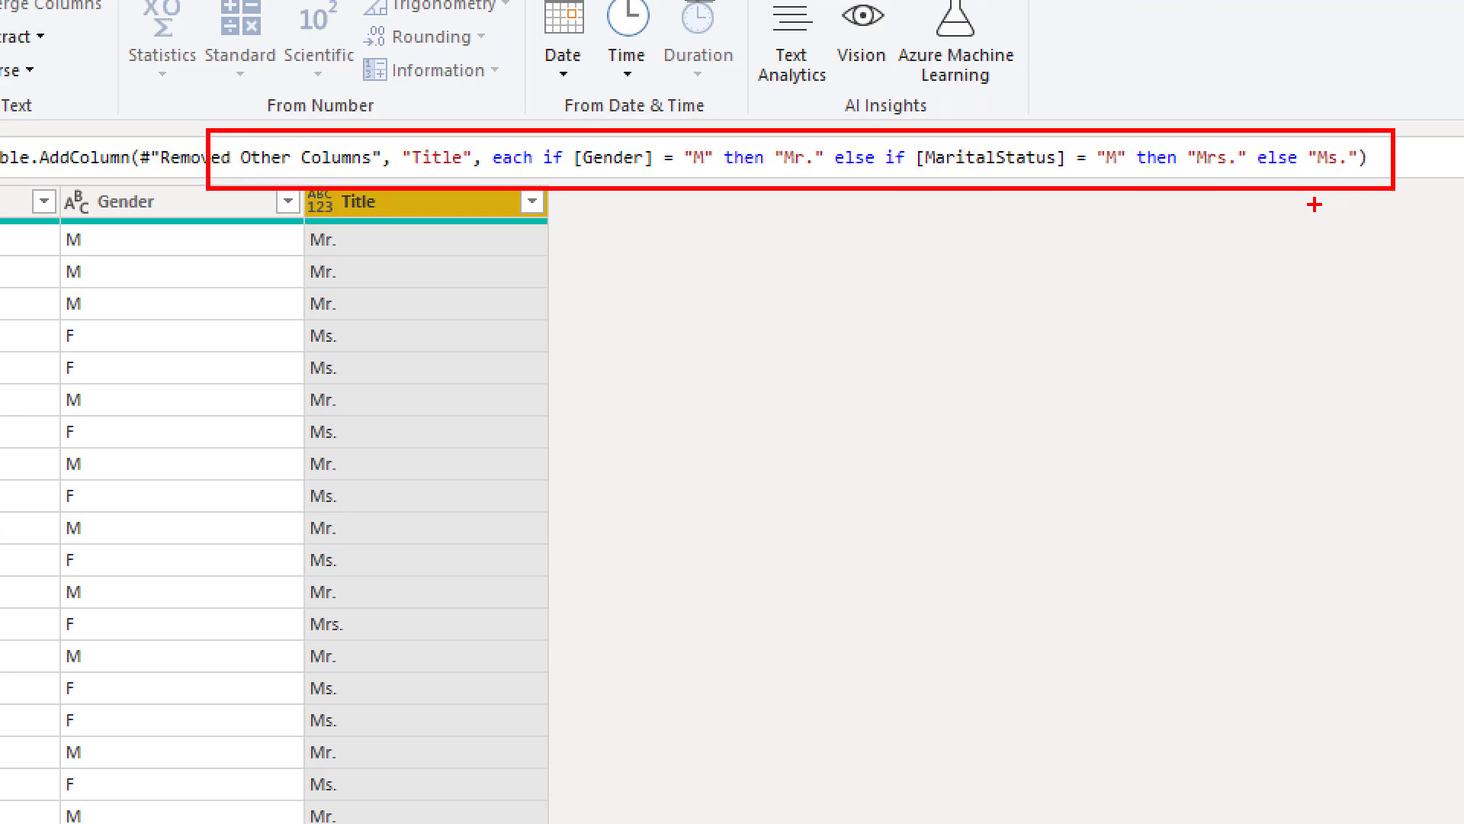
key("Escape")
Show the View tab options, where the Formula Bar checkbox is ticked.
left_click(240, 28)
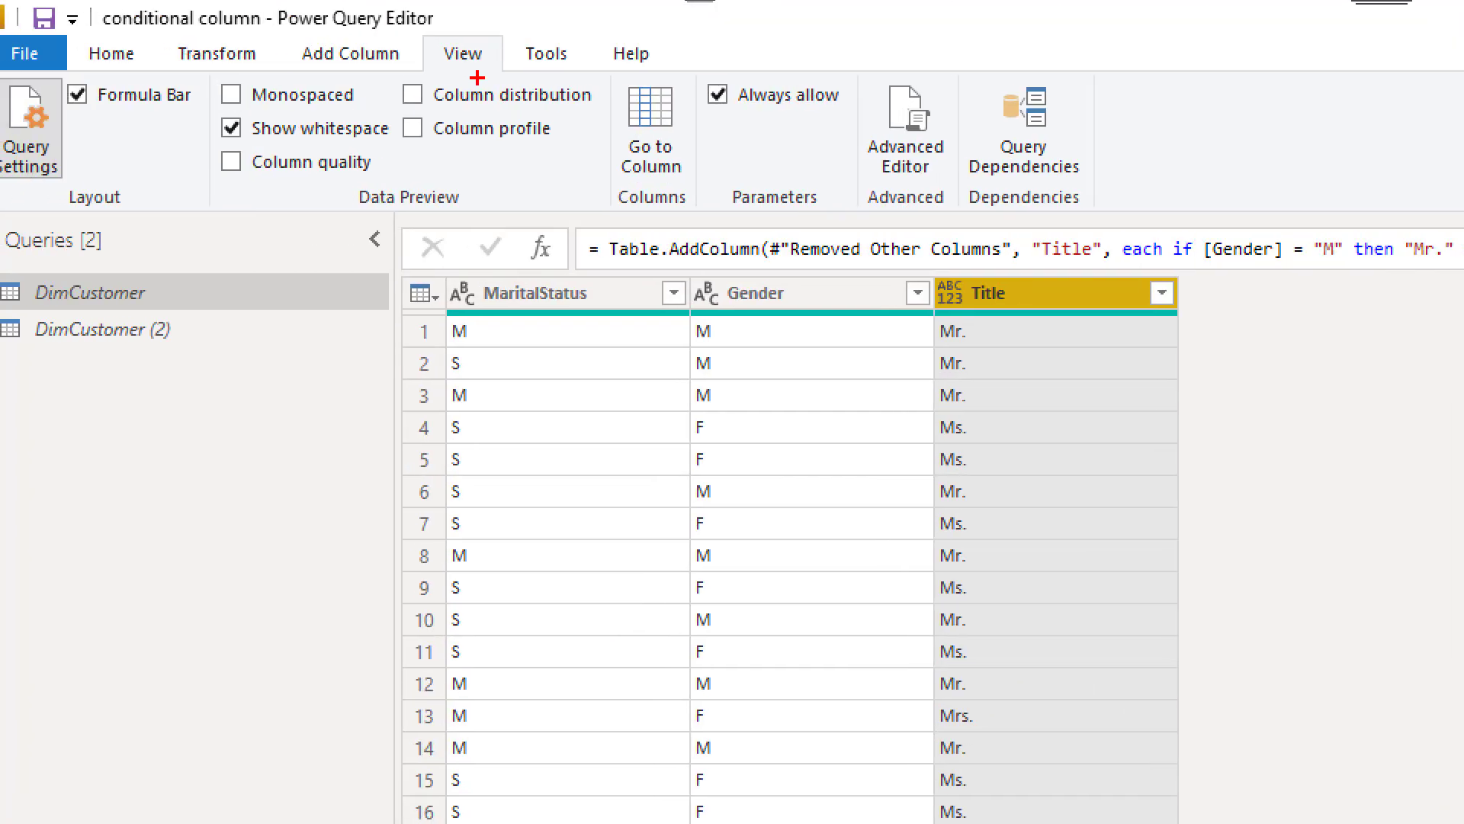
left_click_drag(419, 37, 511, 79)
left_click_drag(56, 74, 201, 112)
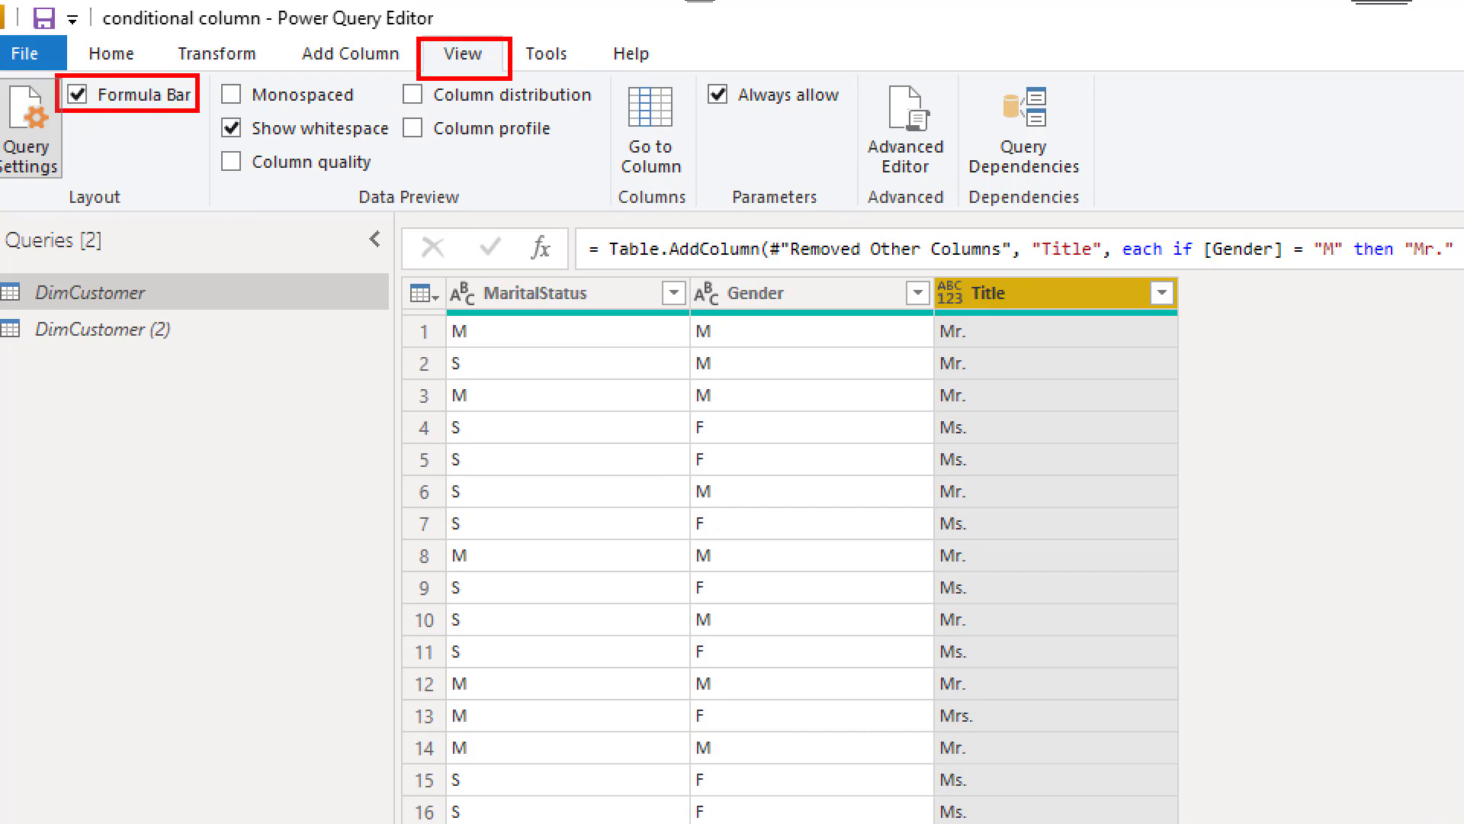
key("Escape")
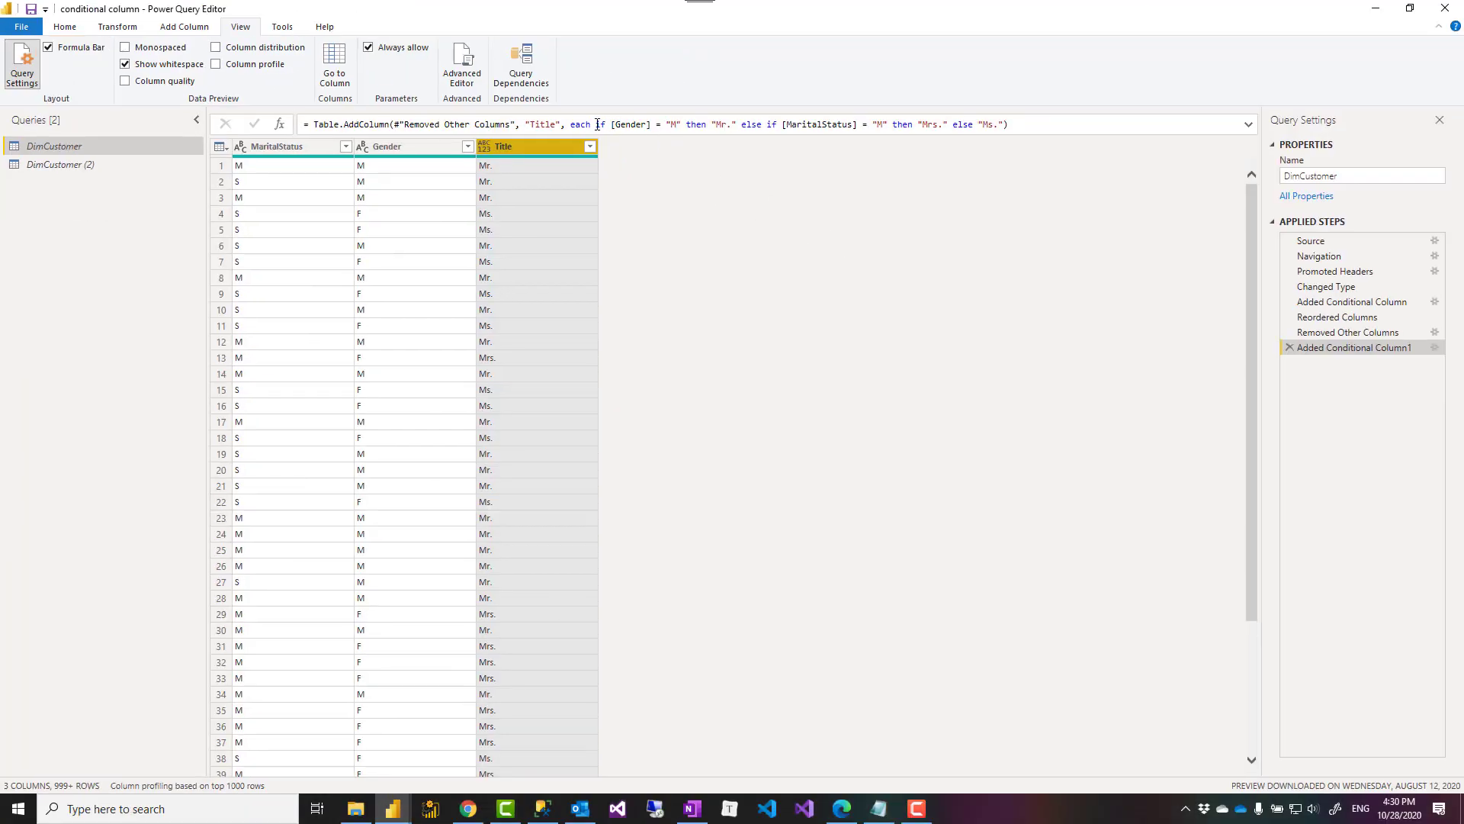
Add the condition and [MaritalStatus]="S" after [Gender] = "M" in the Title formula and apply it.
left_click(597, 124)
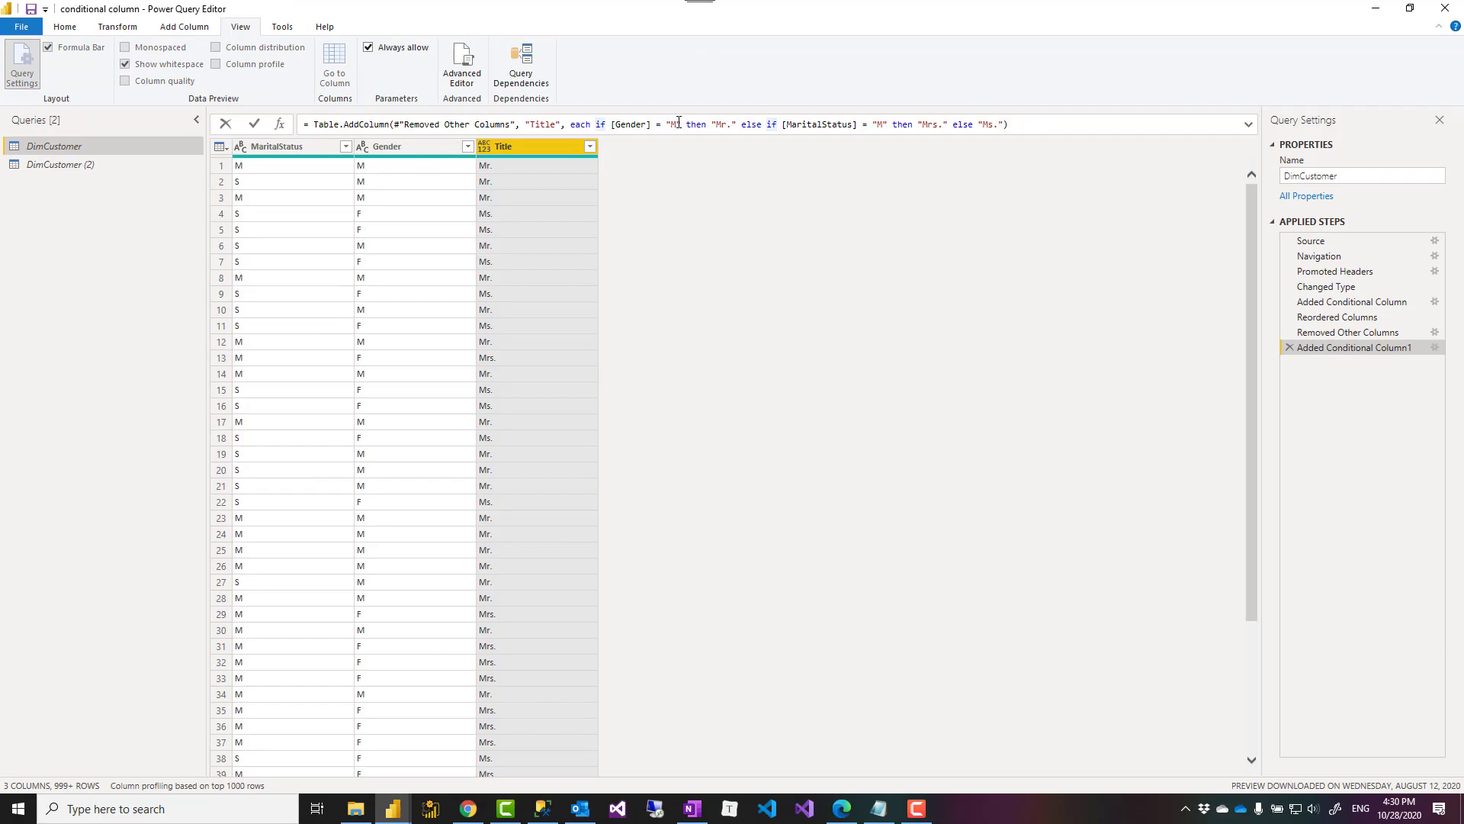
type("and")
key("BackSpace")
key("BackSpace")
key("BackSpace")
key("BackSpace")
type("&&")
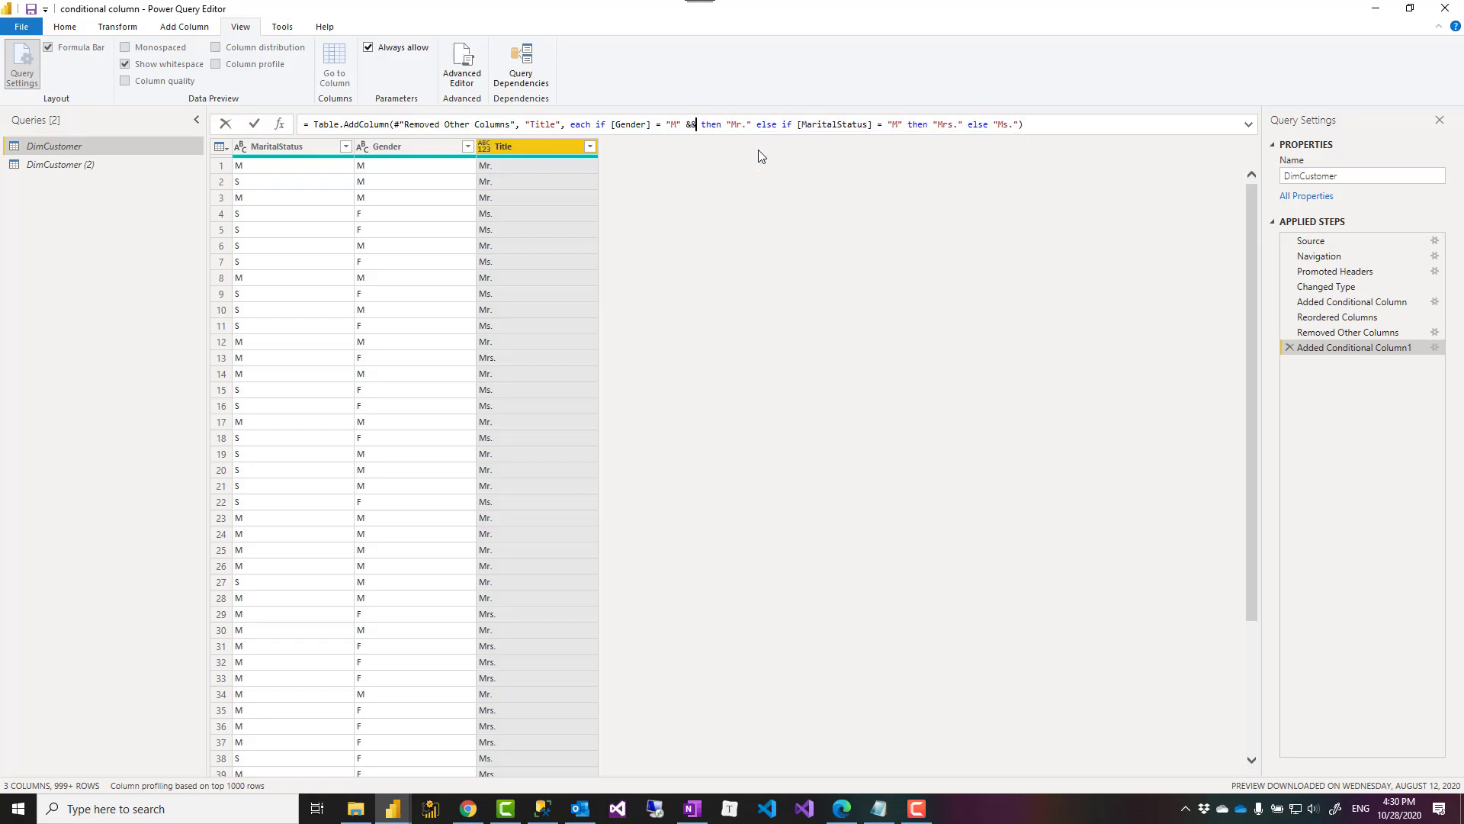
key("BackSpace")
key("BackSpace")
type("and ")
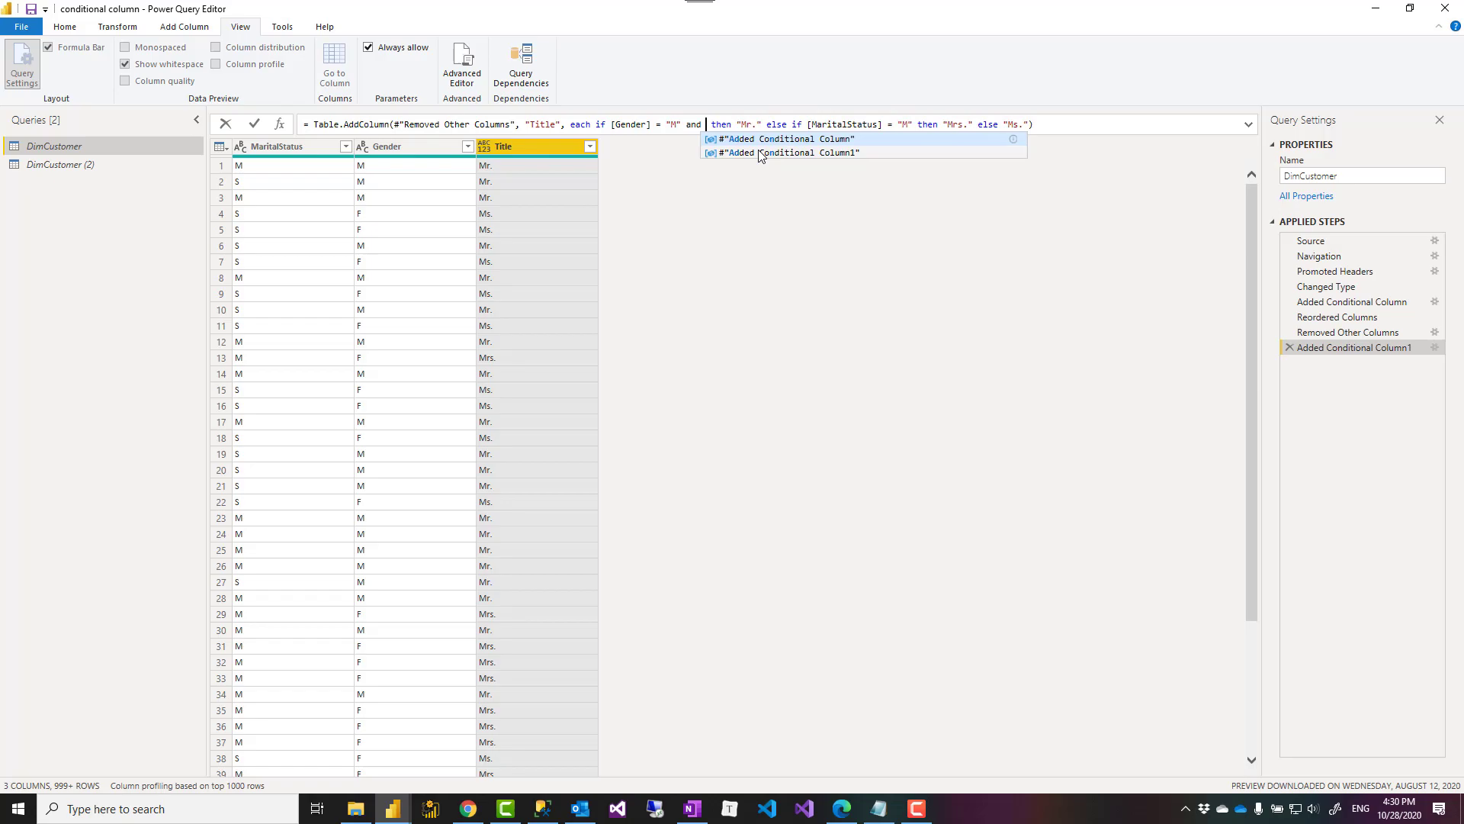
type("[ma")
key("BackSpace")
key("BackSpace")
type("MaritalStatu")
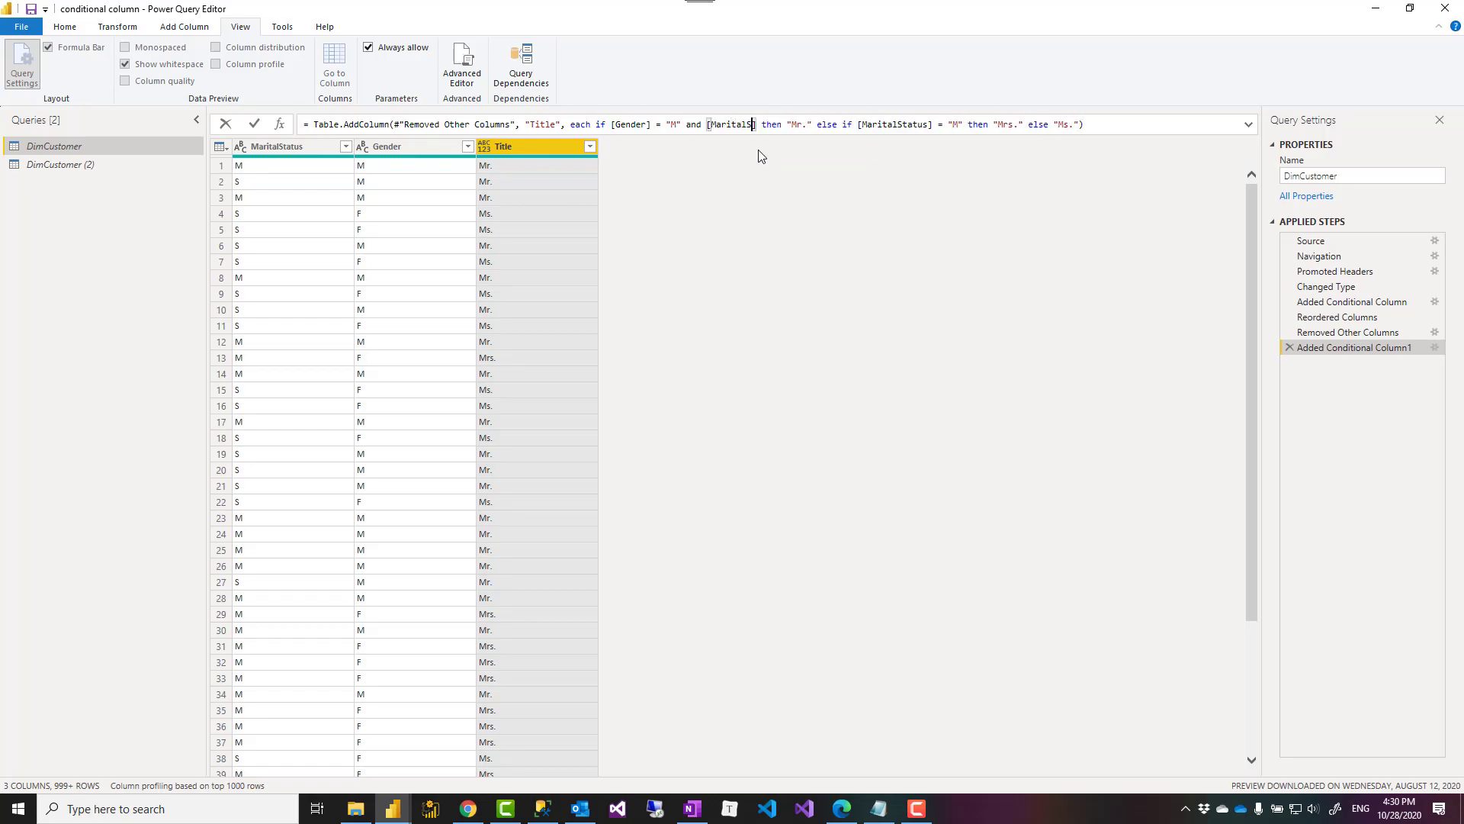
type("]=\"")
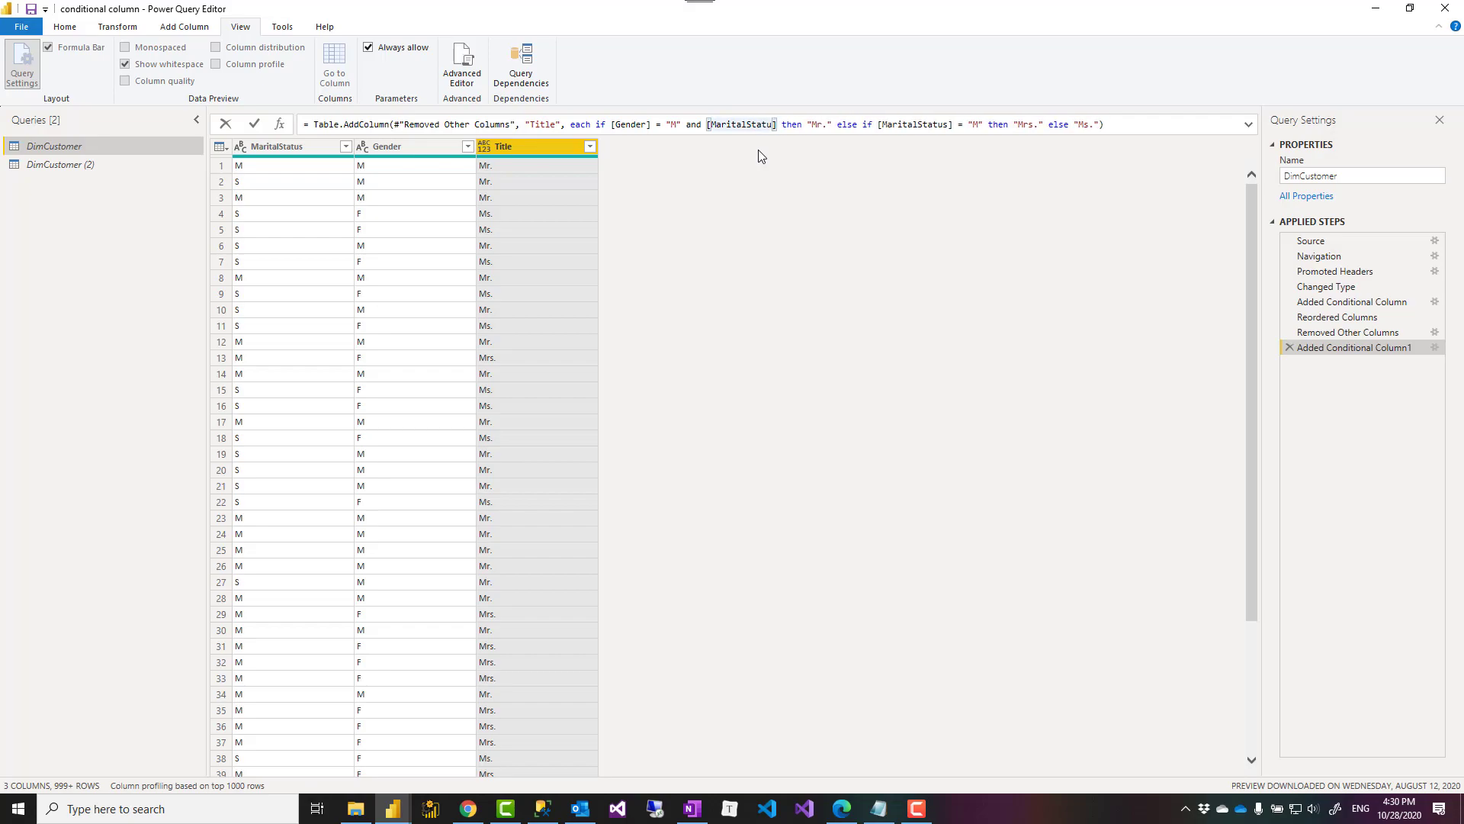
type("S")
key("Return")
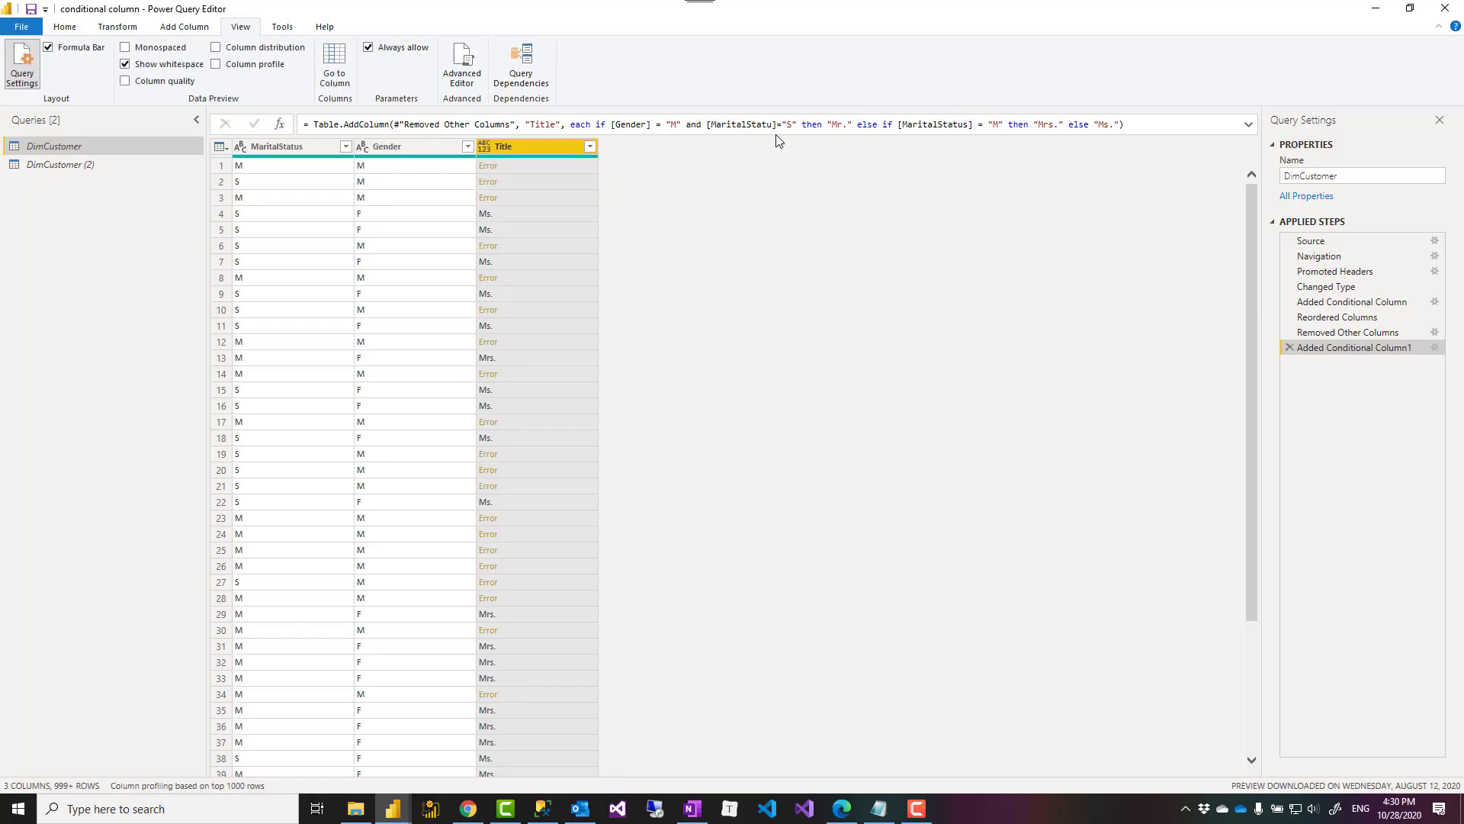
Fix the misspelled MaritalStatus column name causing the Title error and re-apply the formula.
left_click(514, 165)
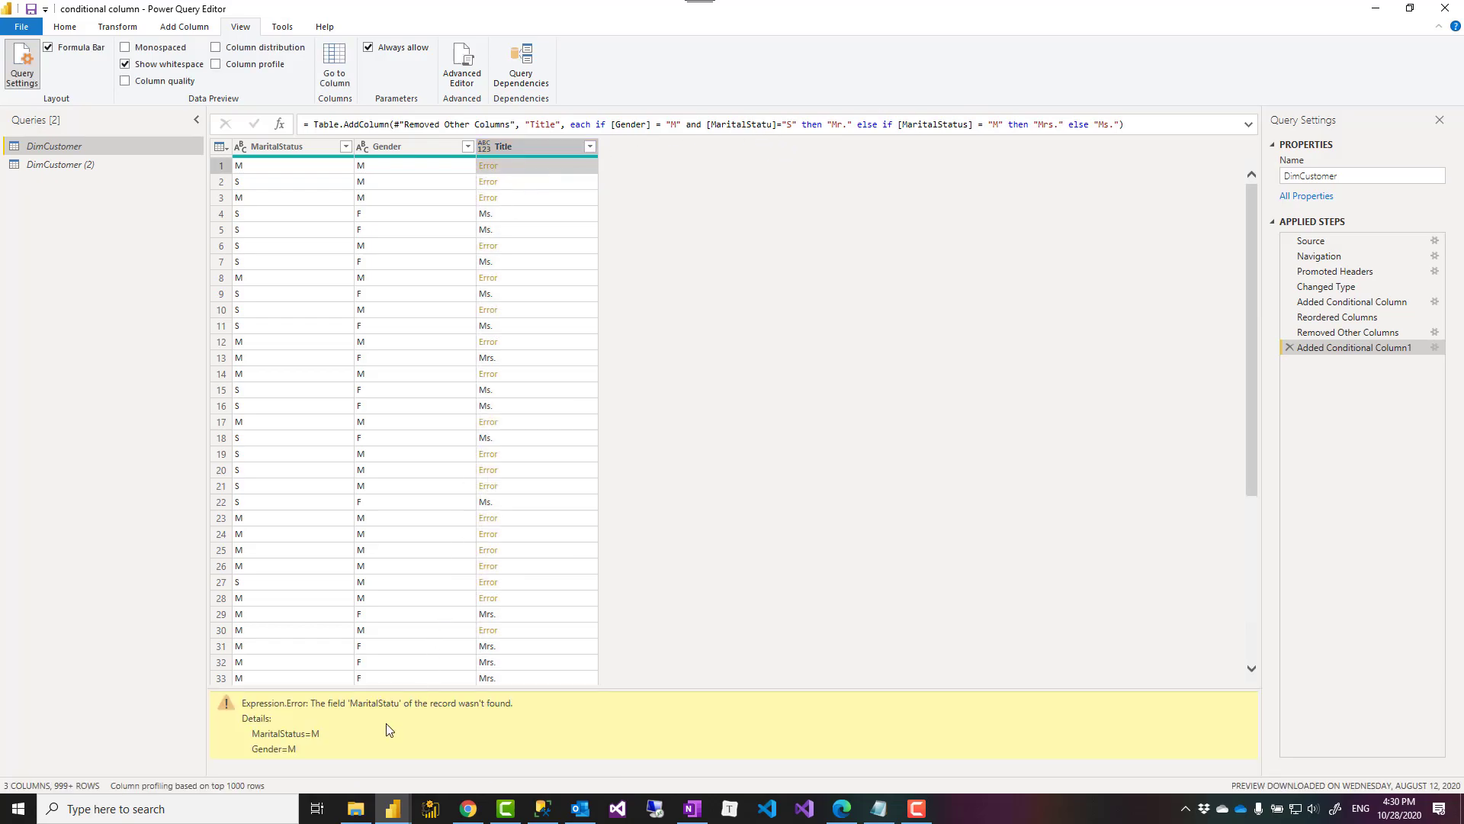
left_click(772, 126)
type("s]")
key("Return")
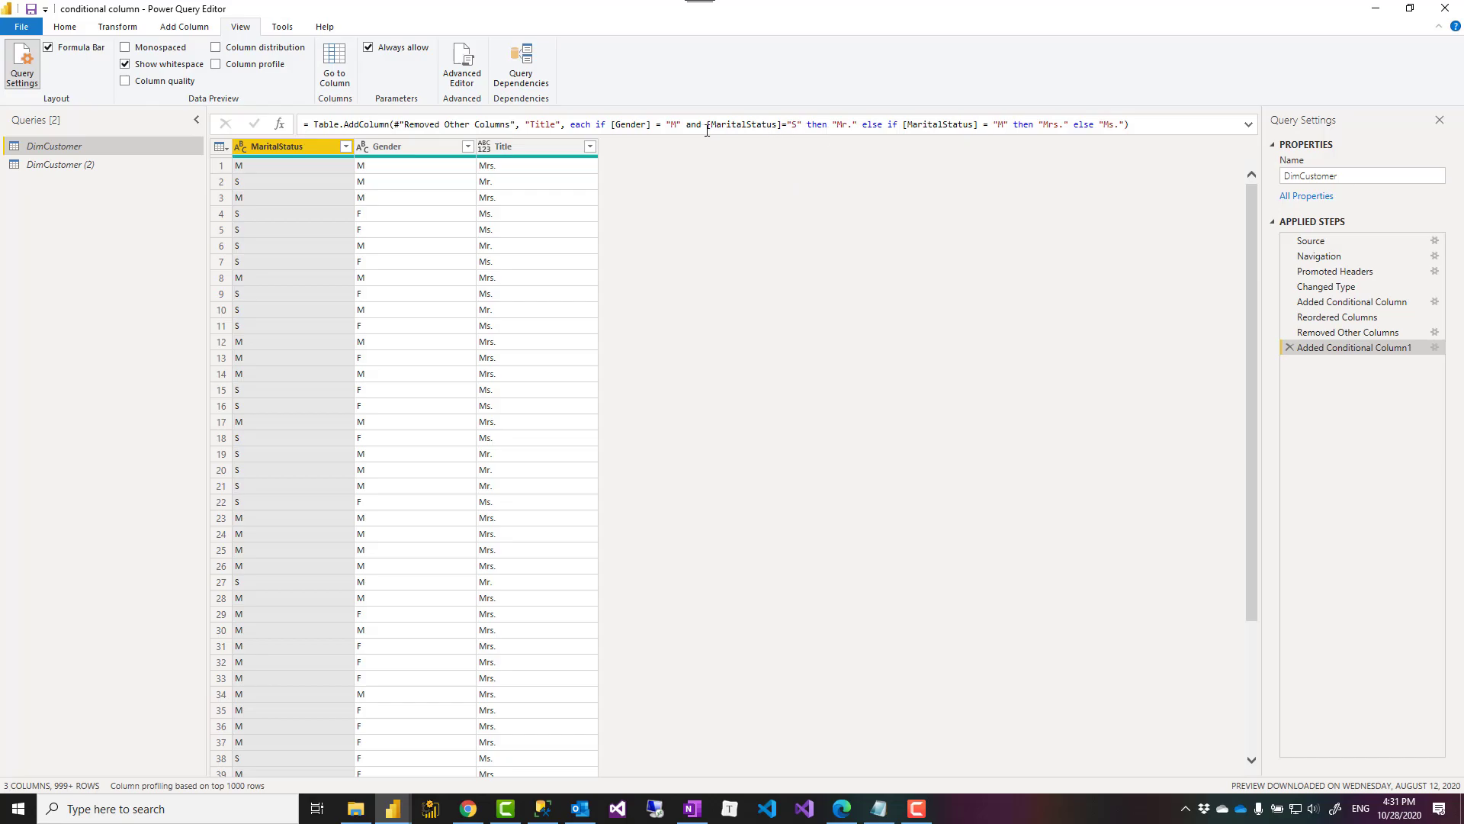
Delete and [MaritalStatus]="S" from the Title formula and apply it, so every male shows Mr.
left_click_drag(806, 124, 687, 123)
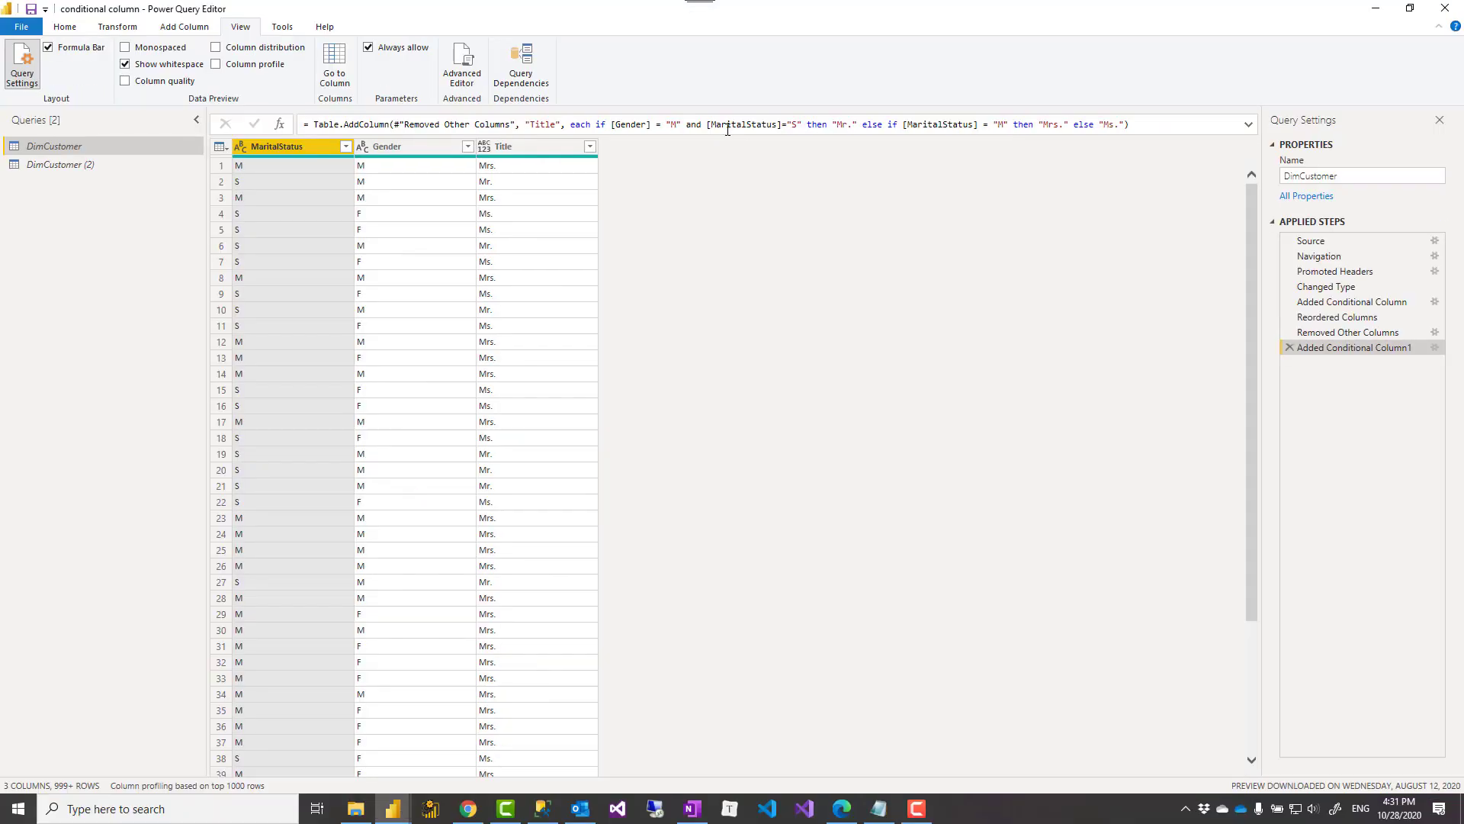
key("Escape")
left_click_drag(752, 128, 807, 124)
key("Delete")
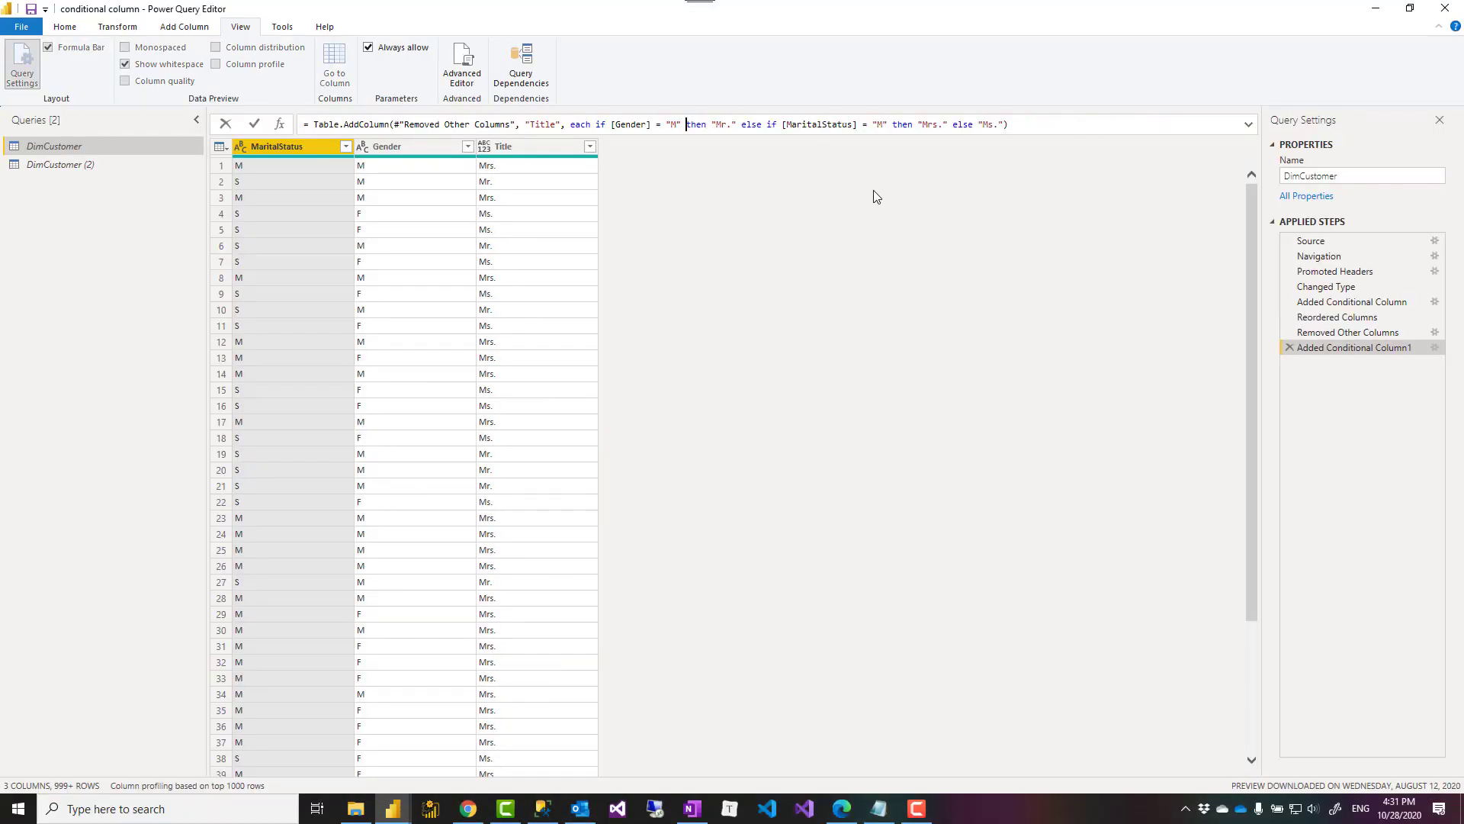
key("Return")
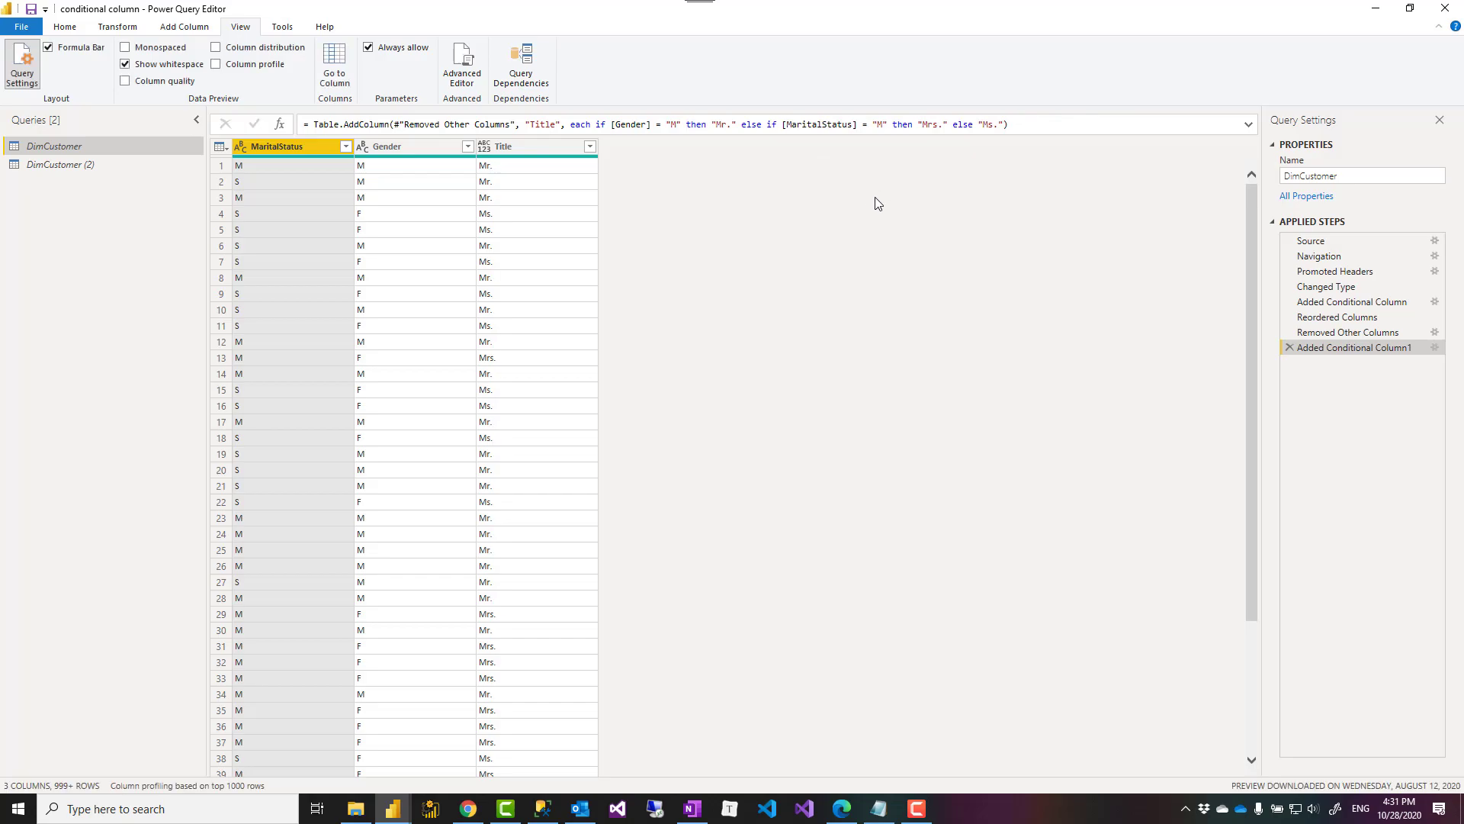
left_click(183, 29)
left_click(206, 53)
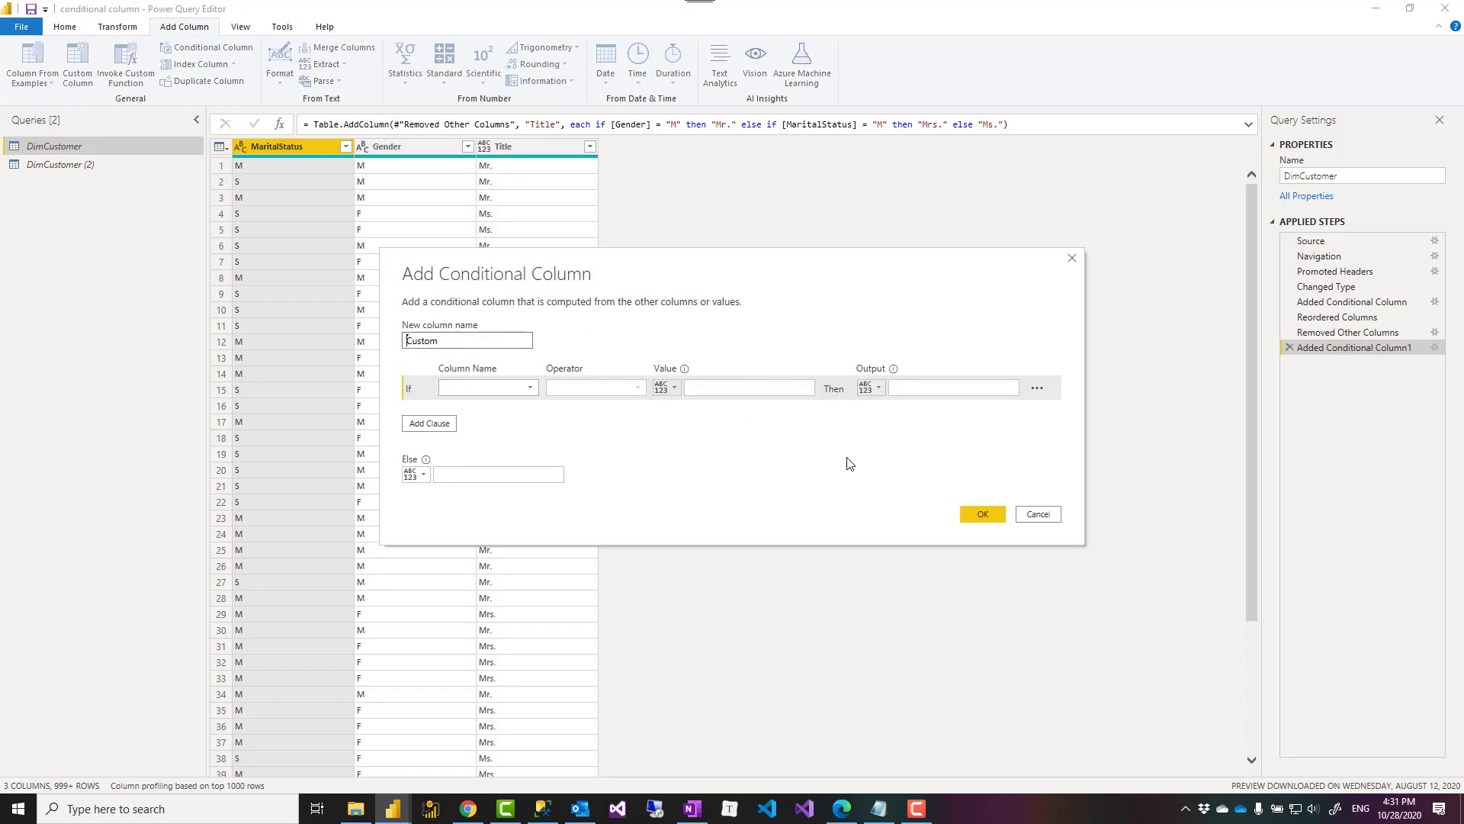
left_click(1037, 390)
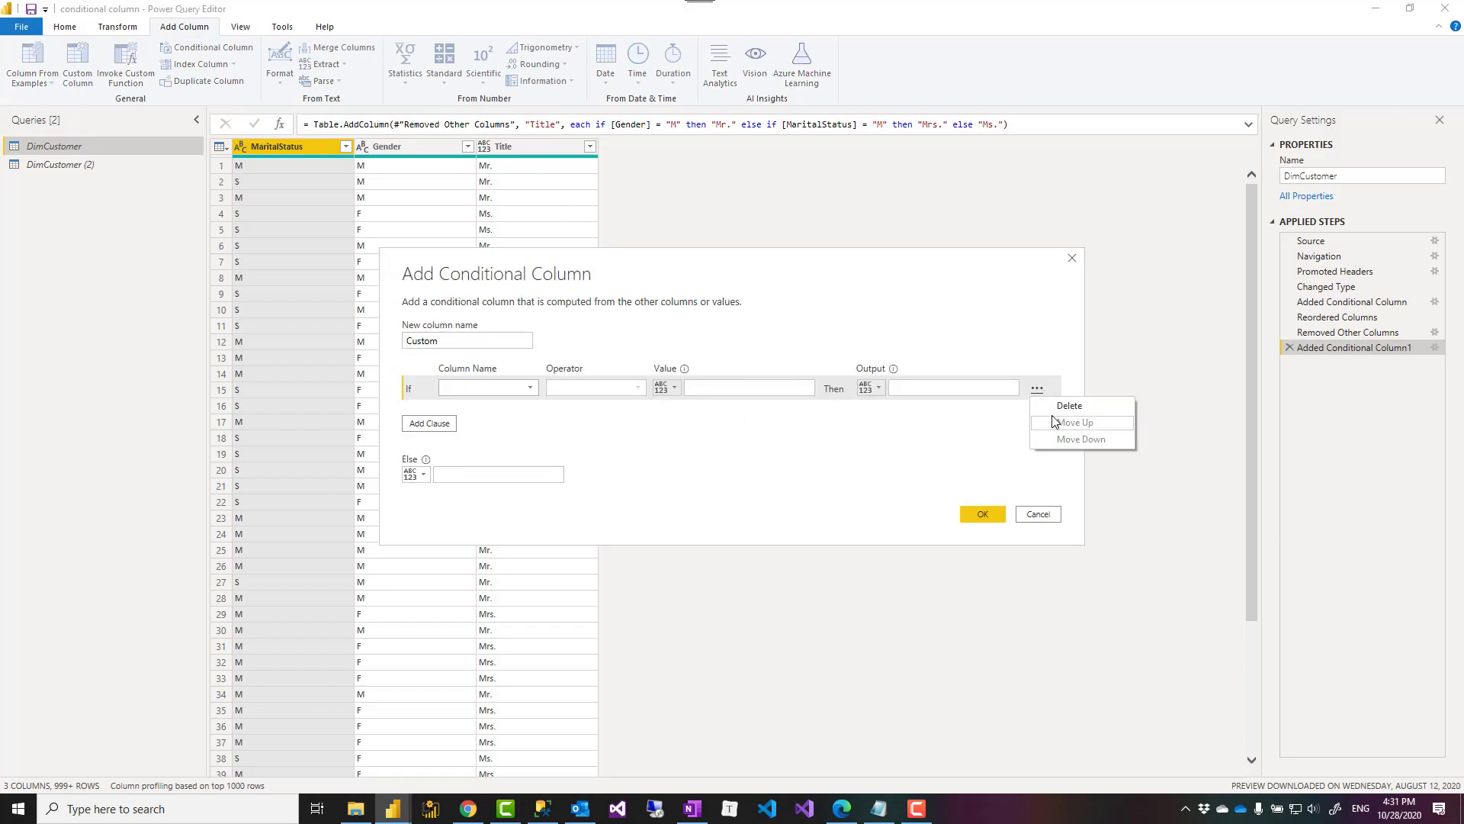
left_click(1038, 514)
left_click(1435, 347)
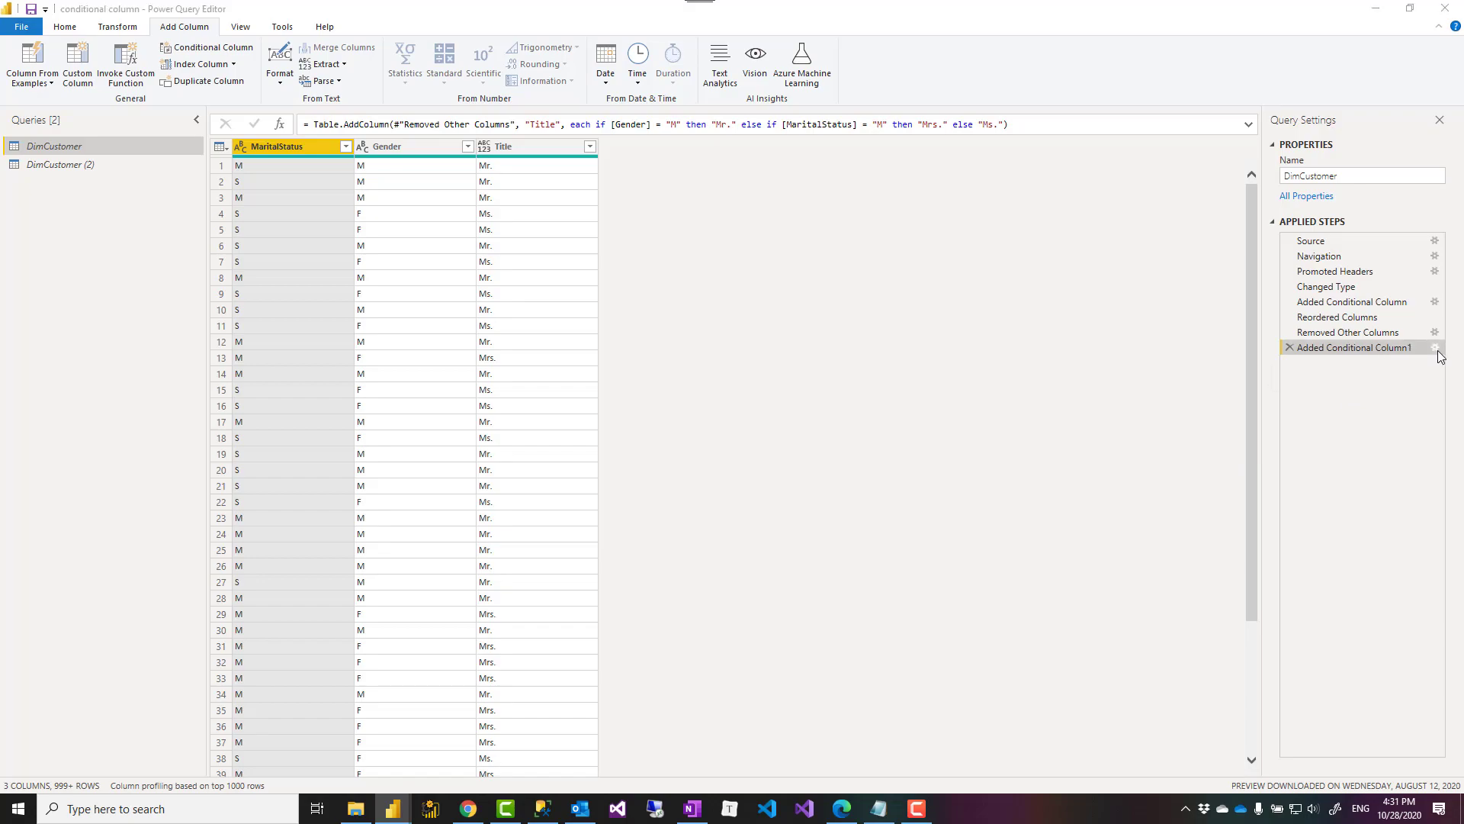
left_click(1037, 375)
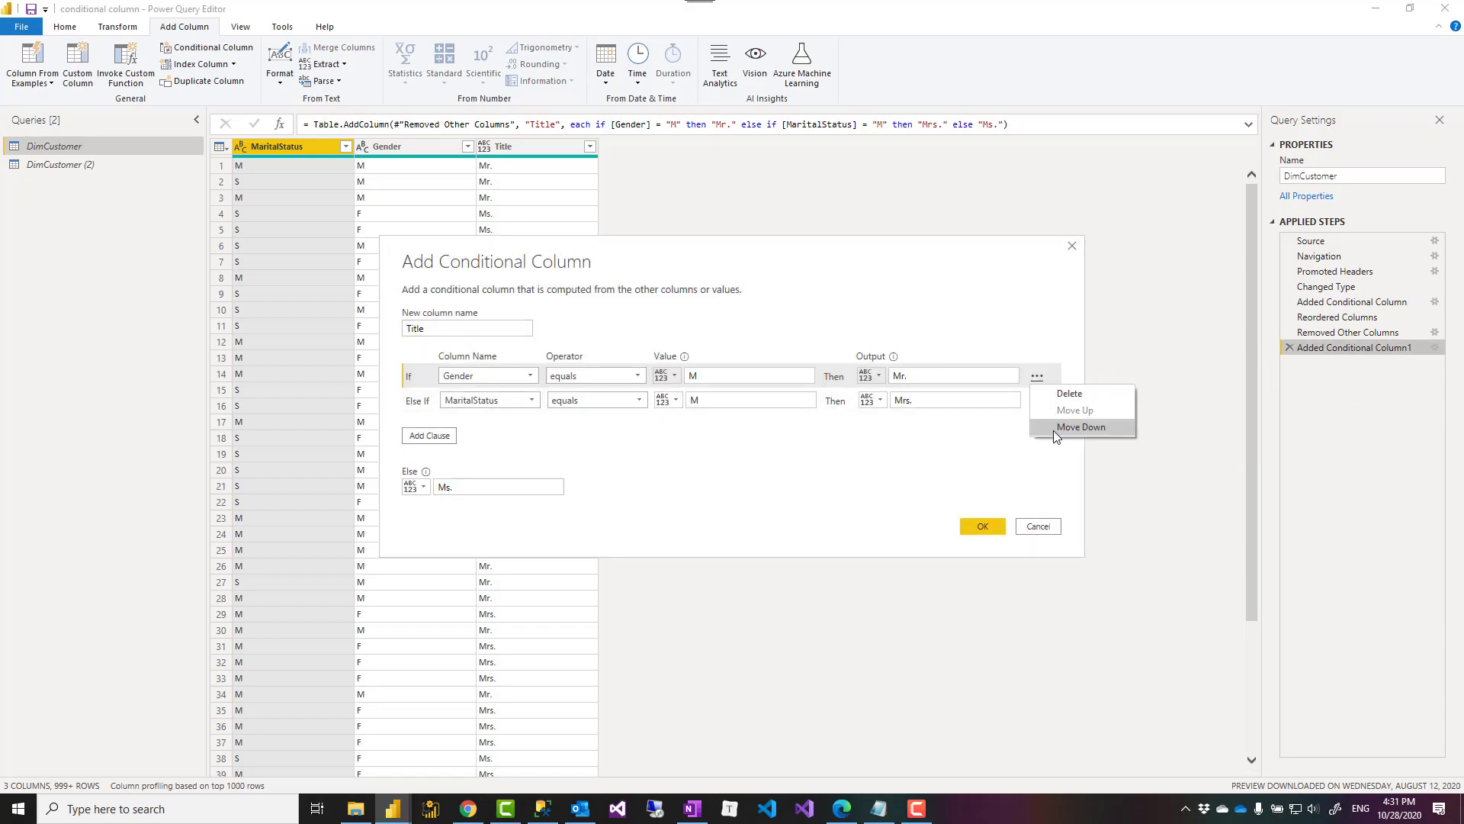
key("Escape")
left_click(1040, 526)
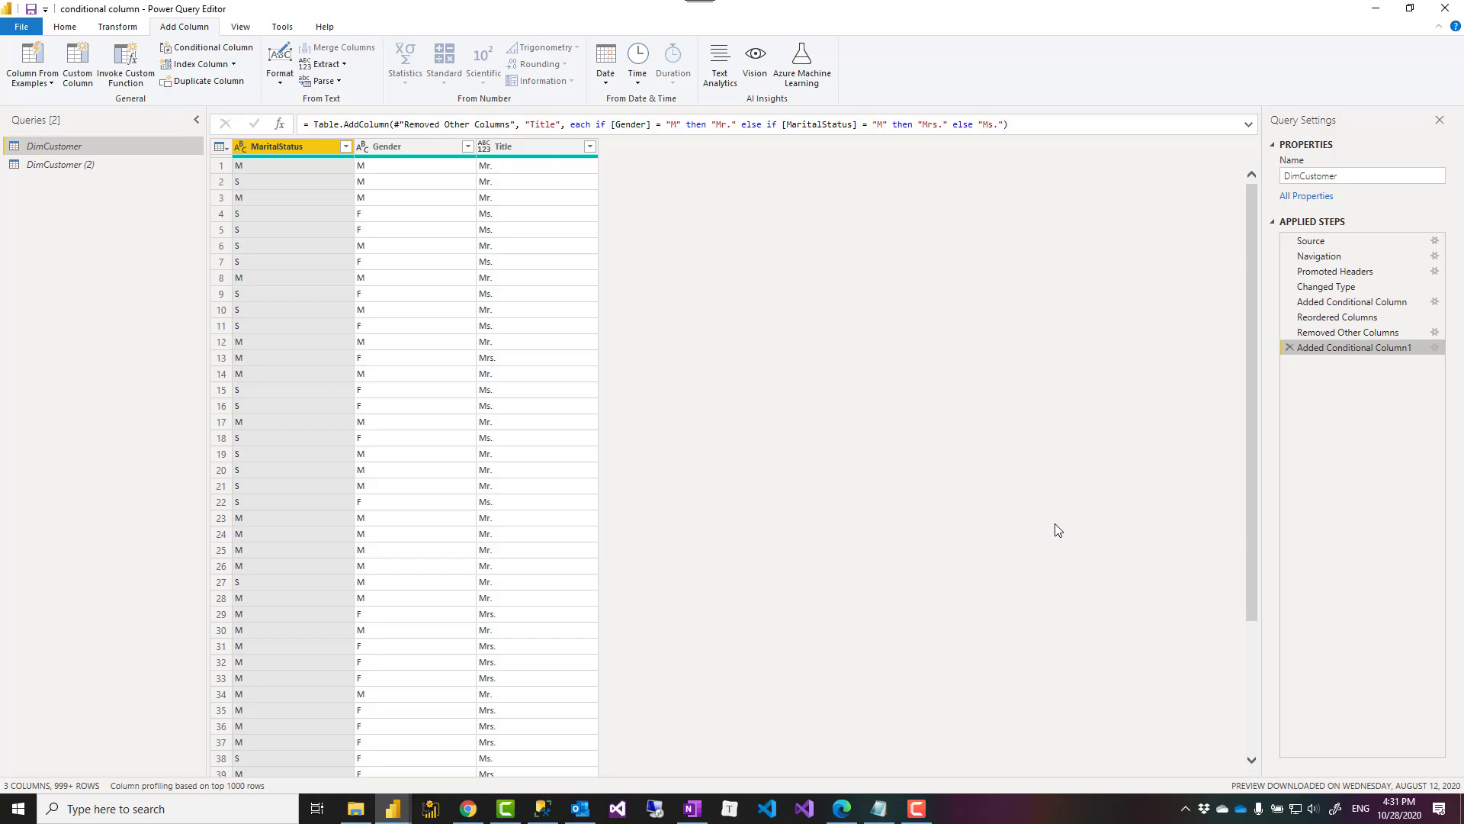
left_click(1435, 348)
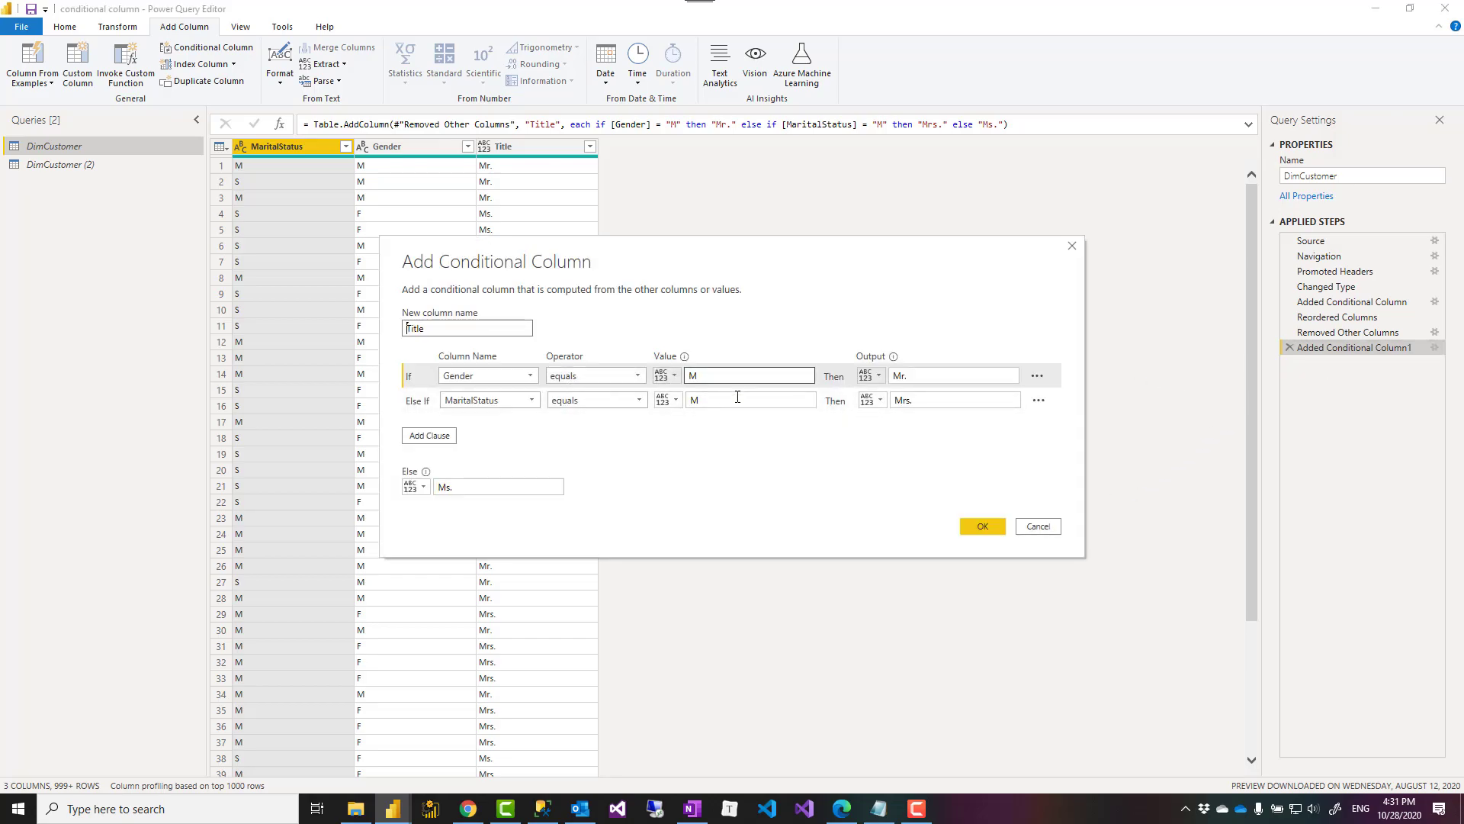
left_click(1040, 526)
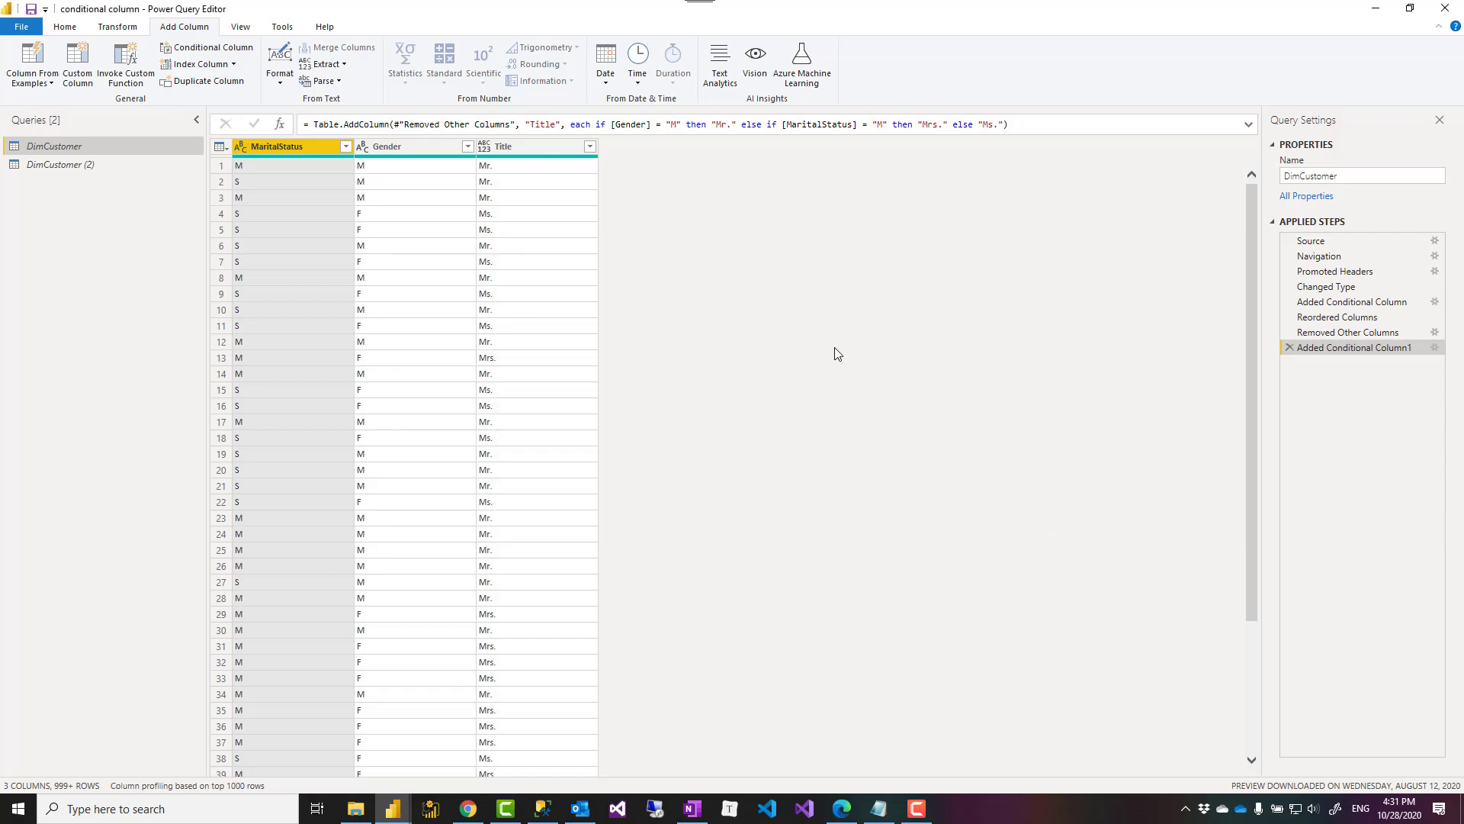
left_click(636, 126)
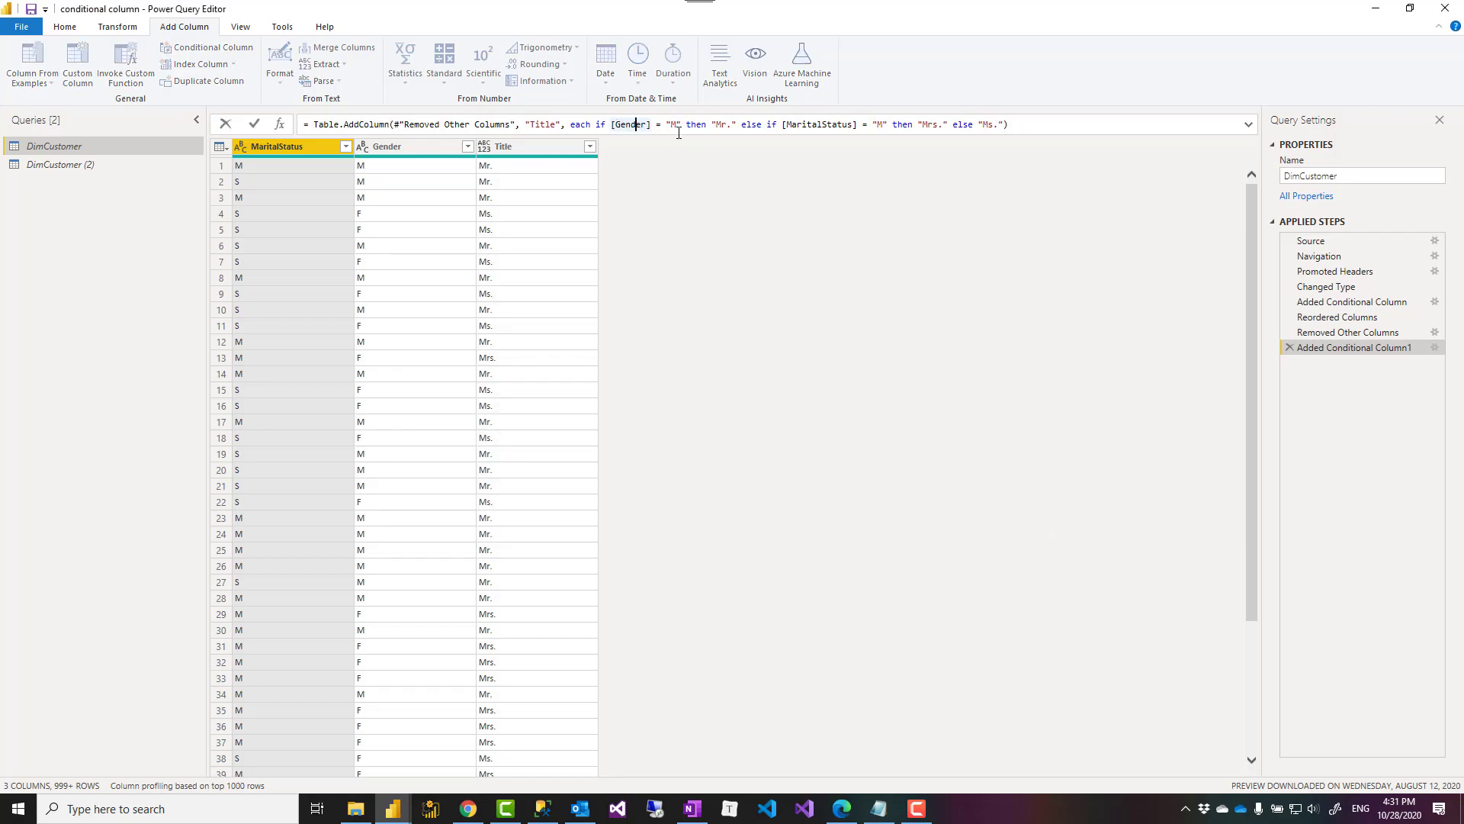